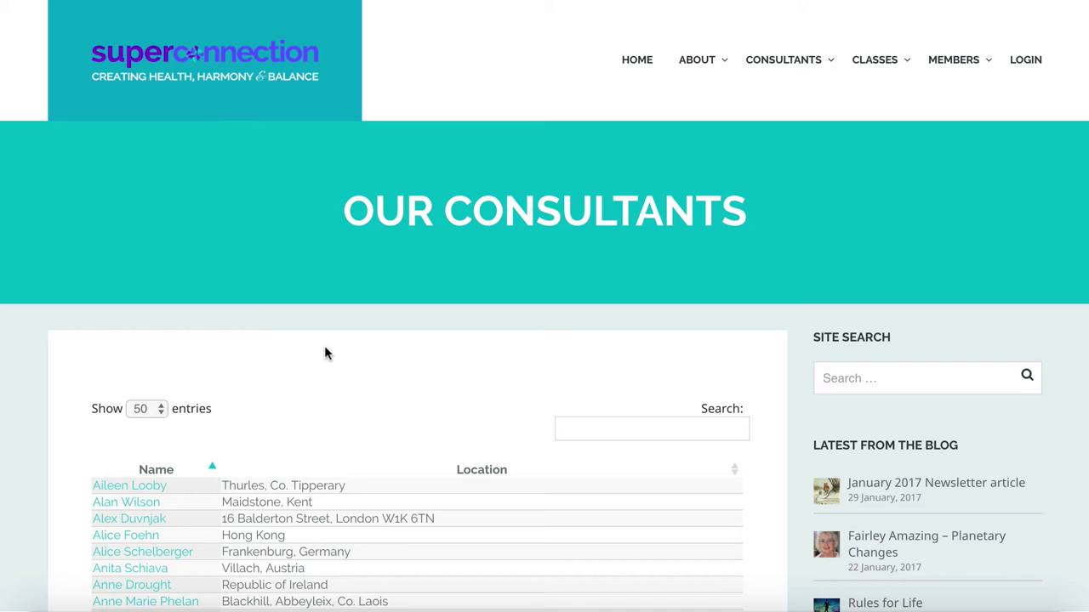
Browse the consultants list, view one consultant's profile, and go back
{"action": "scroll", "coordinate": [325, 348], "scroll_direction": "down", "scroll_amount": 5}
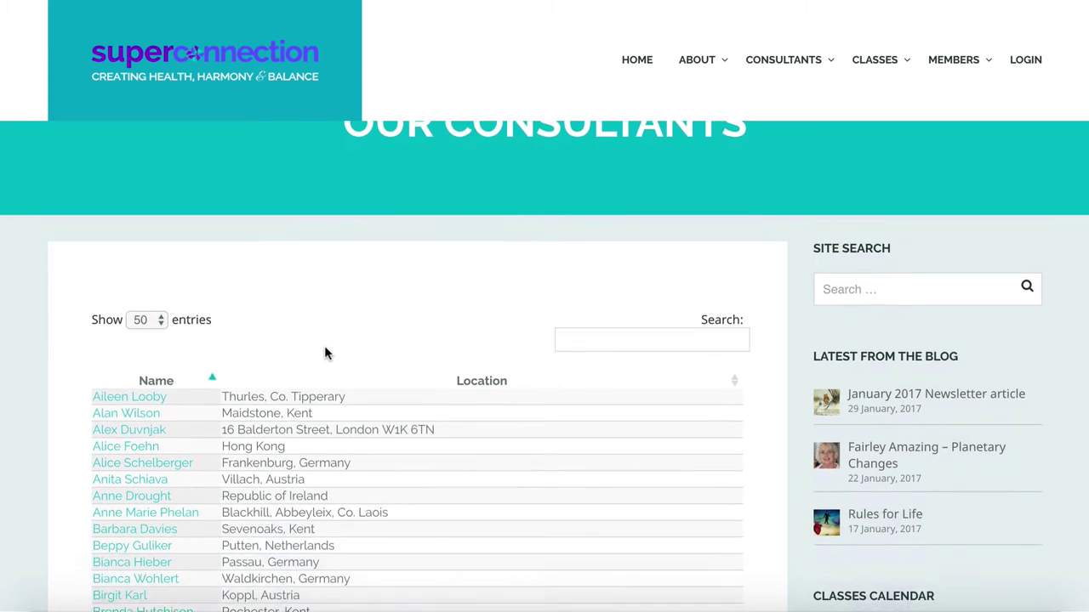
{"action": "scroll", "coordinate": [324, 345], "scroll_direction": "down", "scroll_amount": 2}
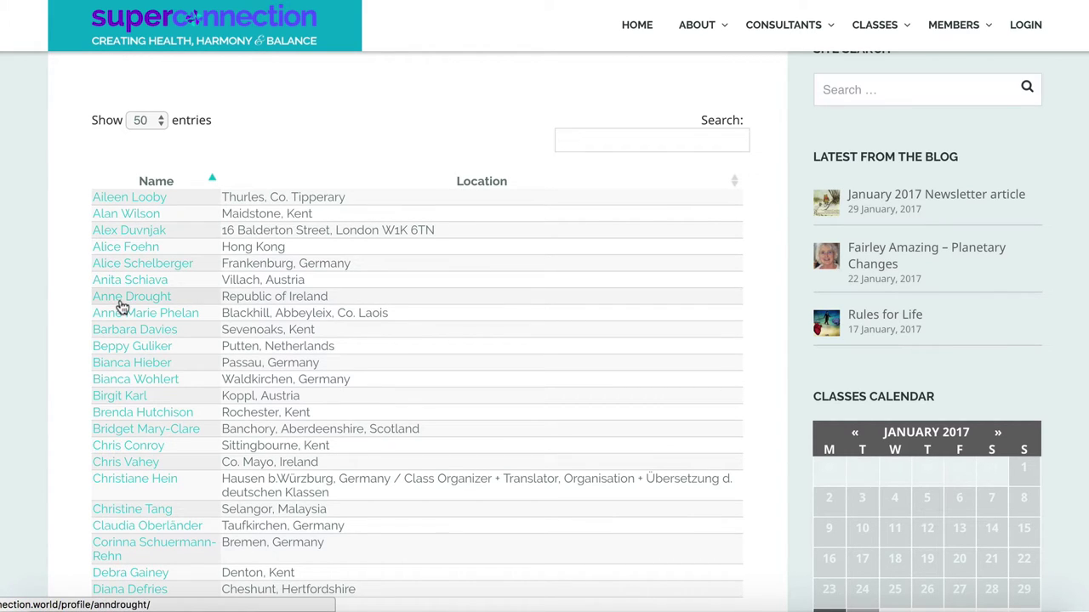
{"action": "left_click", "coordinate": [125, 255]}
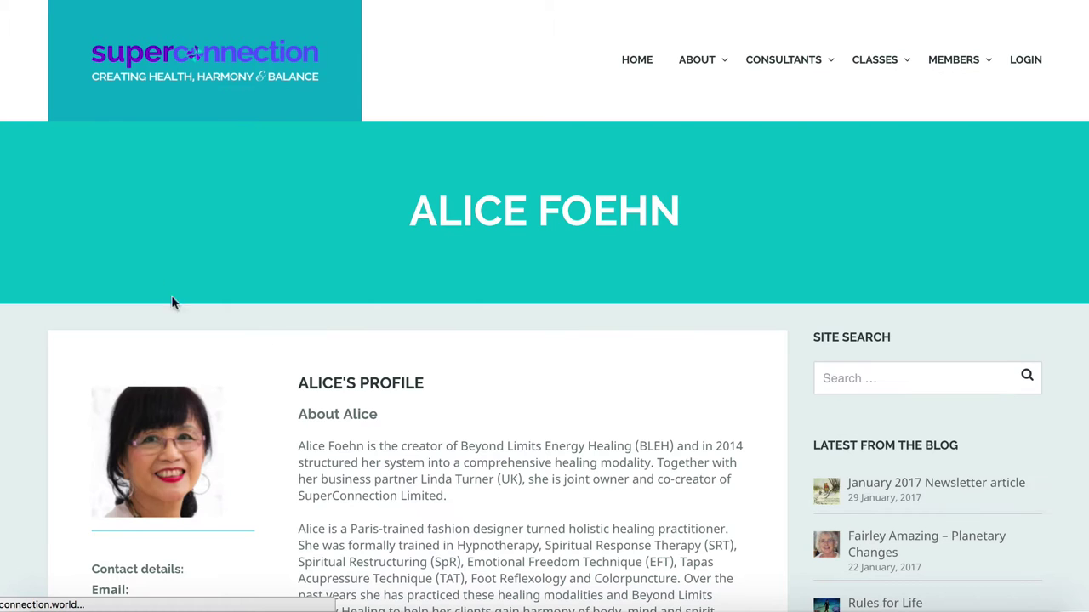
{"action": "scroll", "coordinate": [479, 371], "scroll_direction": "down", "scroll_amount": 2}
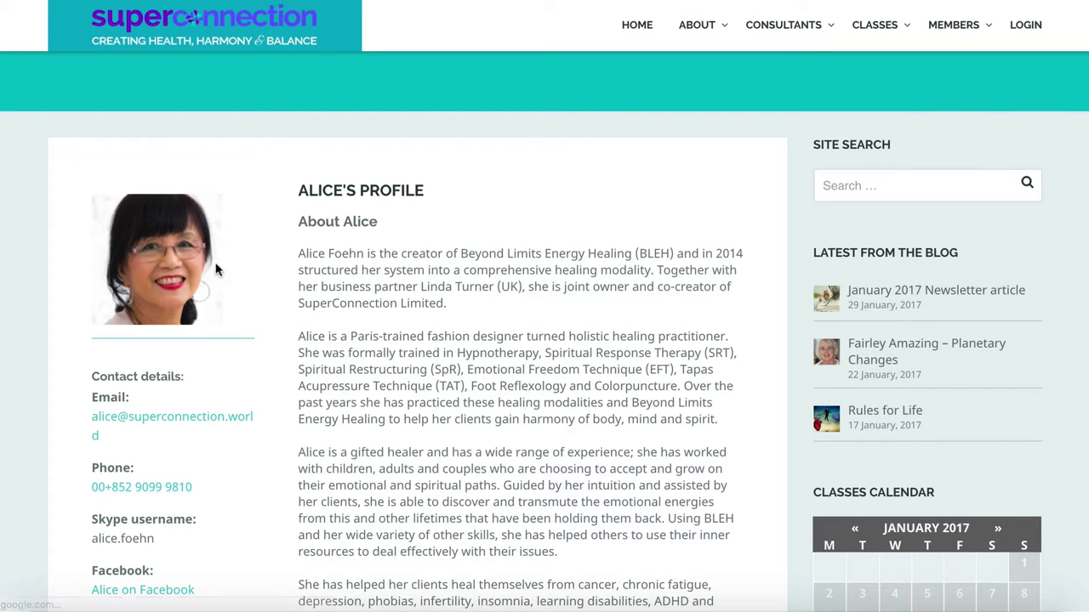
{"action": "key", "text": "alt+Left"}
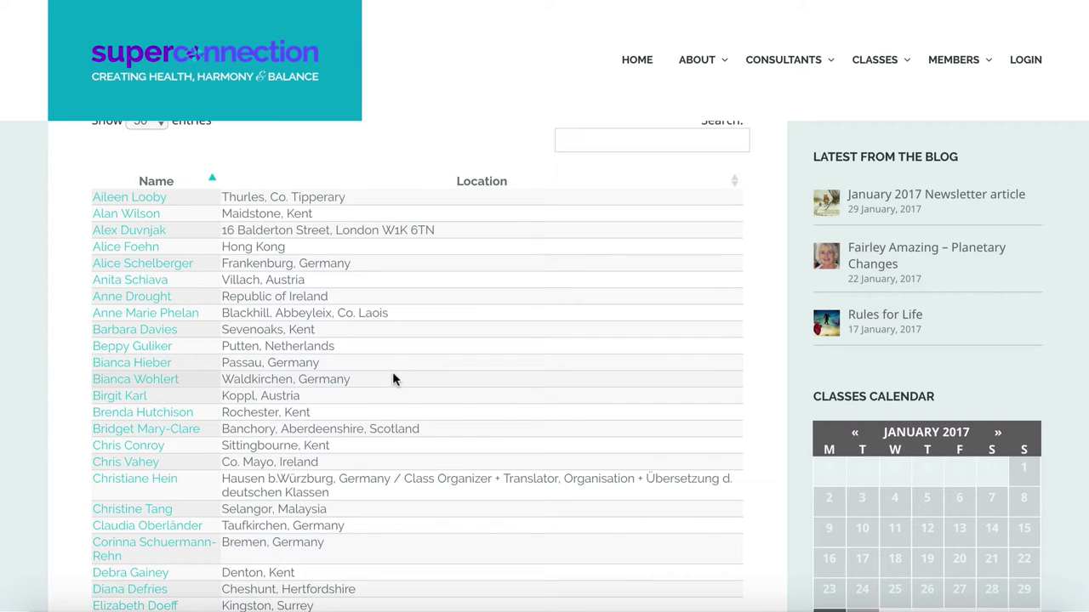
Show 10 directory entries per page
{"action": "mouse_move", "coordinate": [694, 49]}
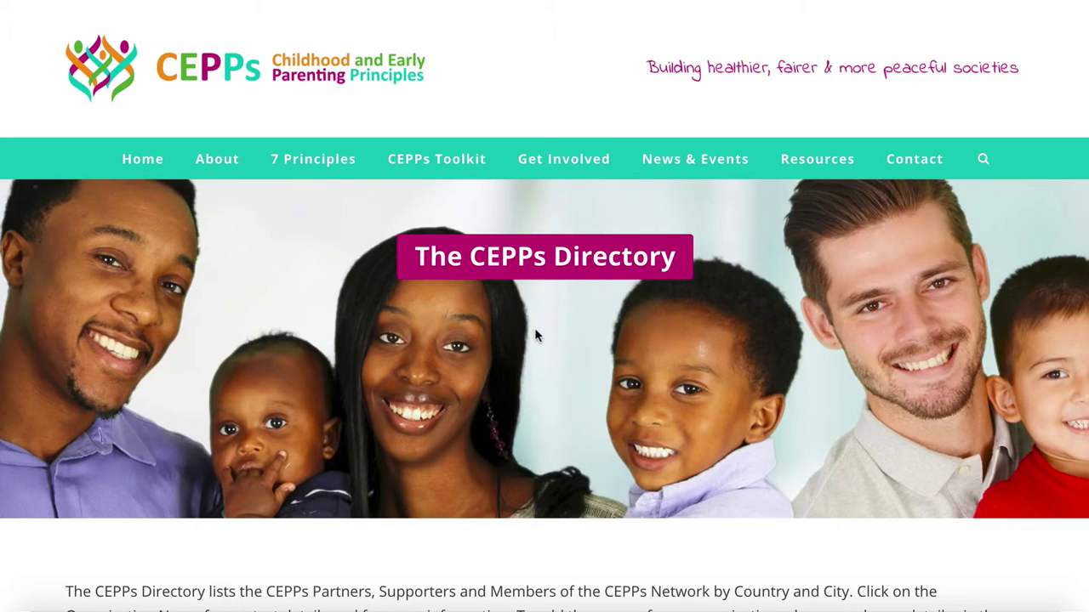
{"action": "scroll", "coordinate": [535, 330], "scroll_direction": "down", "scroll_amount": 5}
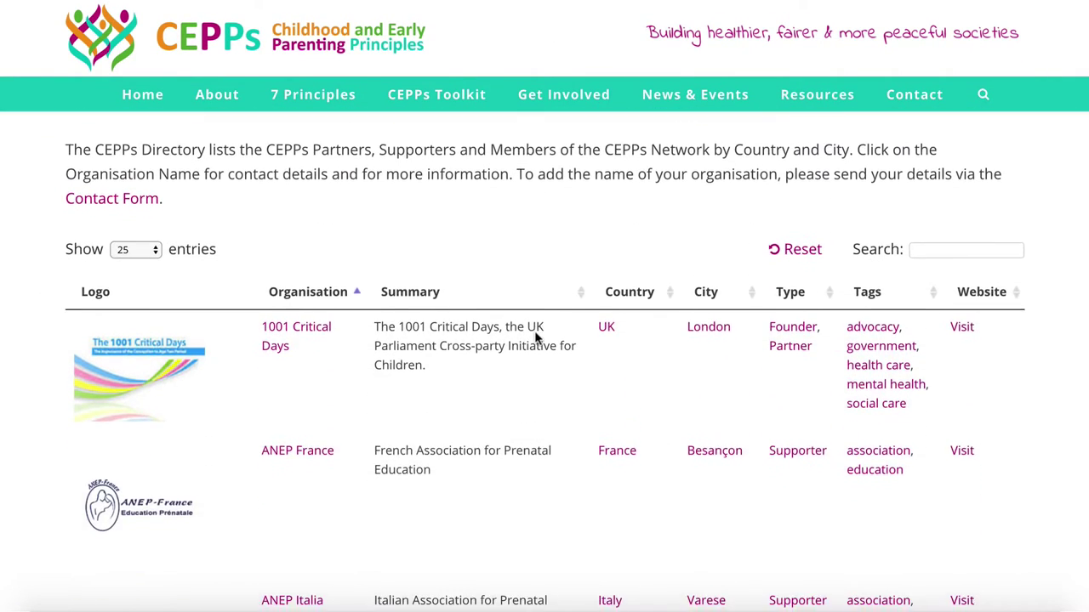
{"action": "scroll", "coordinate": [535, 338], "scroll_direction": "down", "scroll_amount": 2}
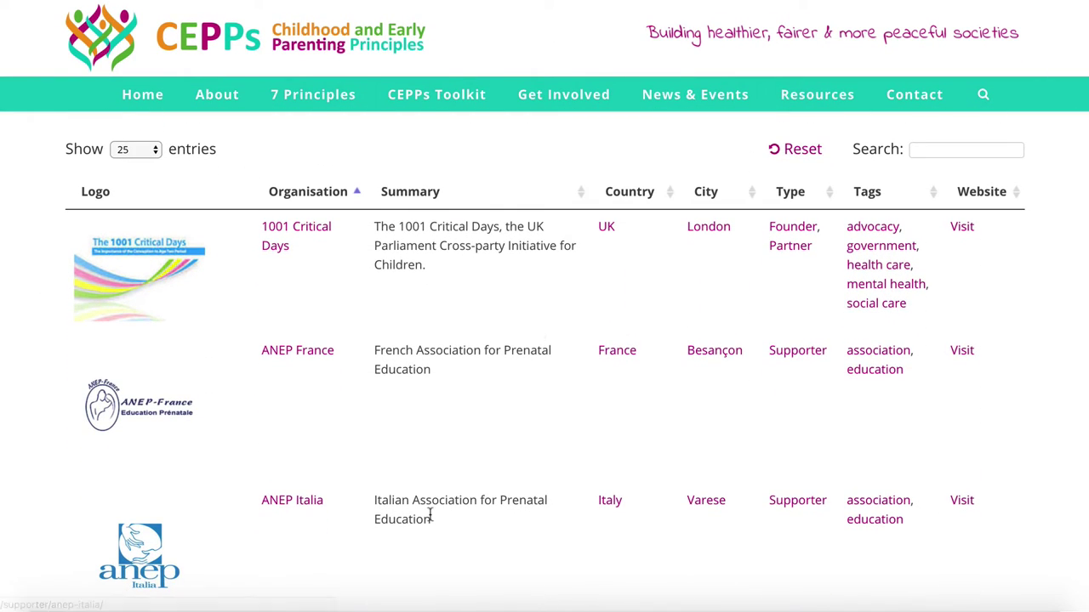
{"action": "left_click", "coordinate": [132, 150]}
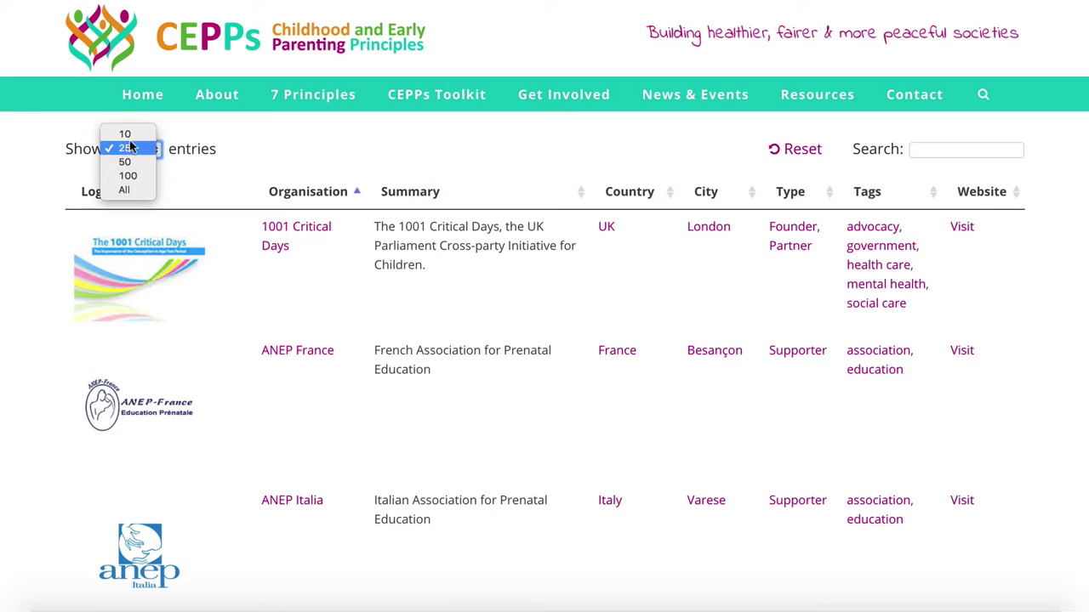
{"action": "left_click", "coordinate": [127, 148]}
Filter the directory to London and Founder organisations, then search for 'london'
{"action": "scroll", "coordinate": [283, 294], "scroll_direction": "down", "scroll_amount": 8}
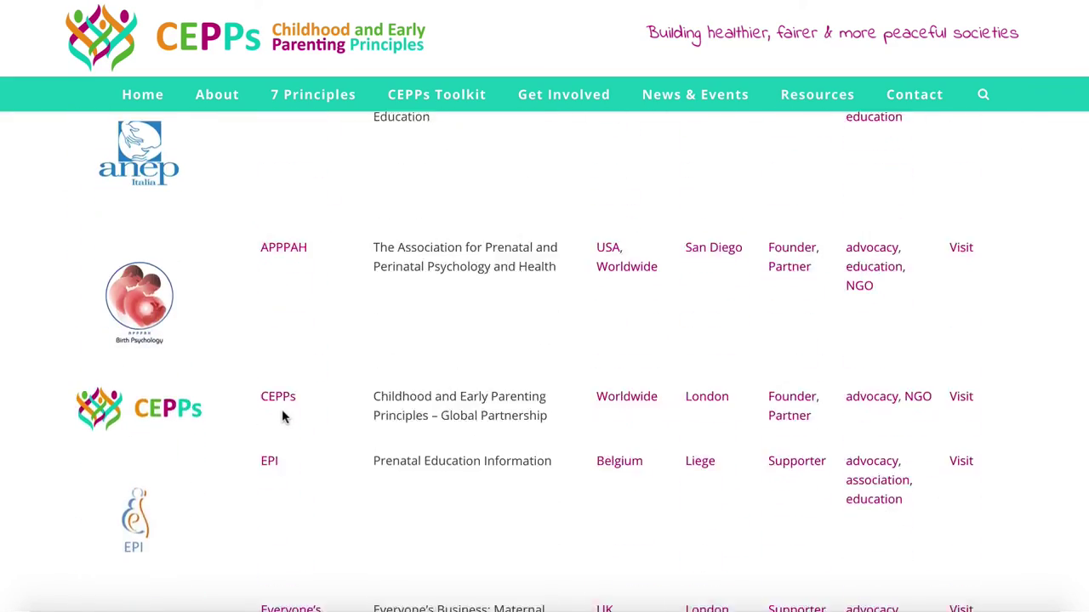
{"action": "scroll", "coordinate": [281, 409], "scroll_direction": "down", "scroll_amount": 6}
{"action": "scroll", "coordinate": [281, 409], "scroll_direction": "up", "scroll_amount": 11}
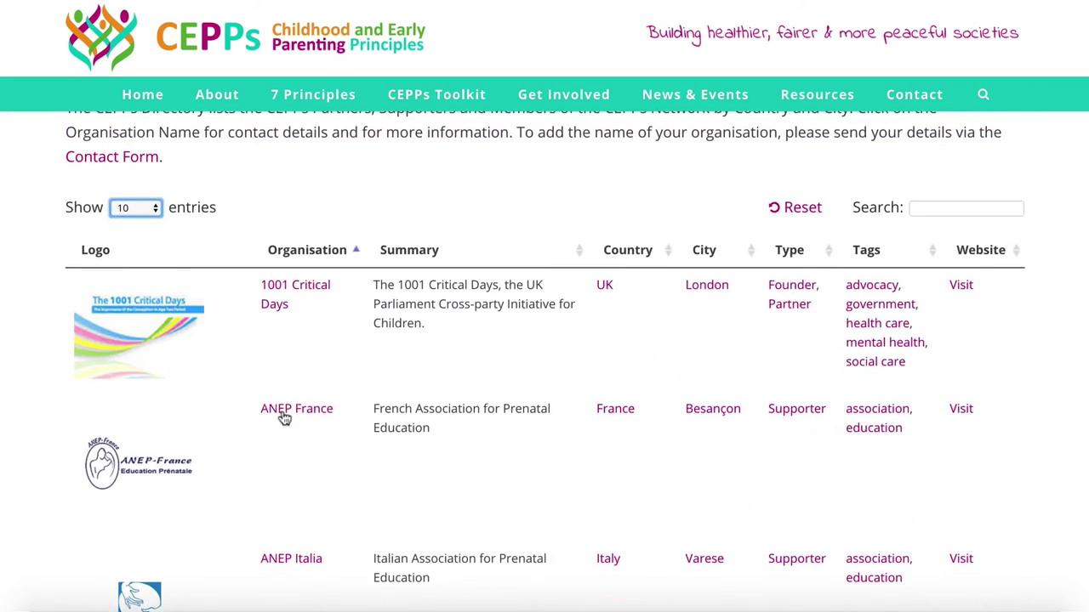
{"action": "left_click", "coordinate": [714, 287]}
{"action": "scroll", "coordinate": [753, 328], "scroll_direction": "down", "scroll_amount": 2}
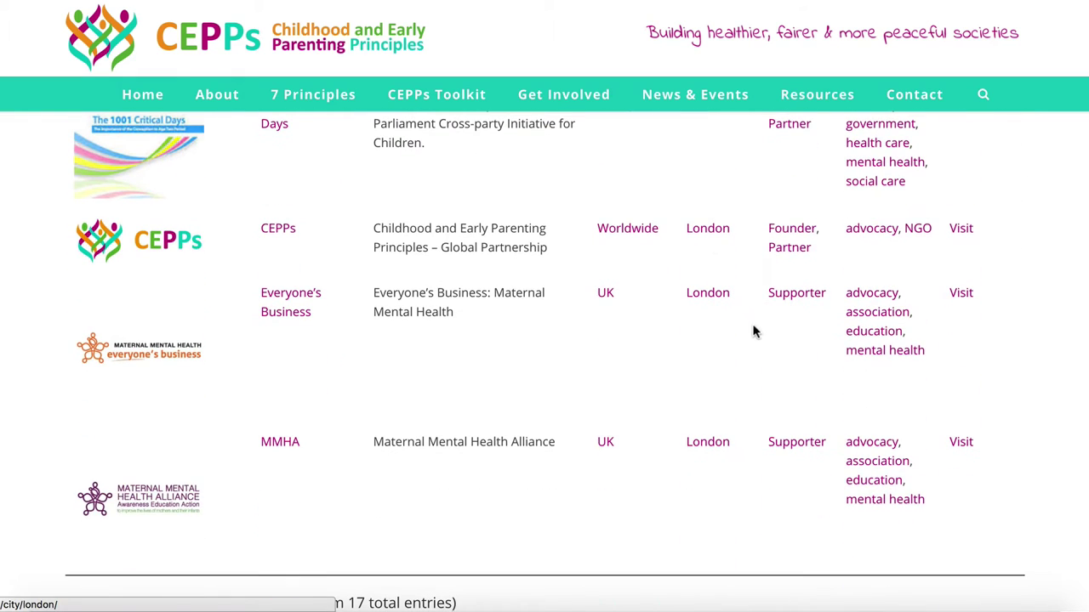
{"action": "left_click", "coordinate": [783, 232]}
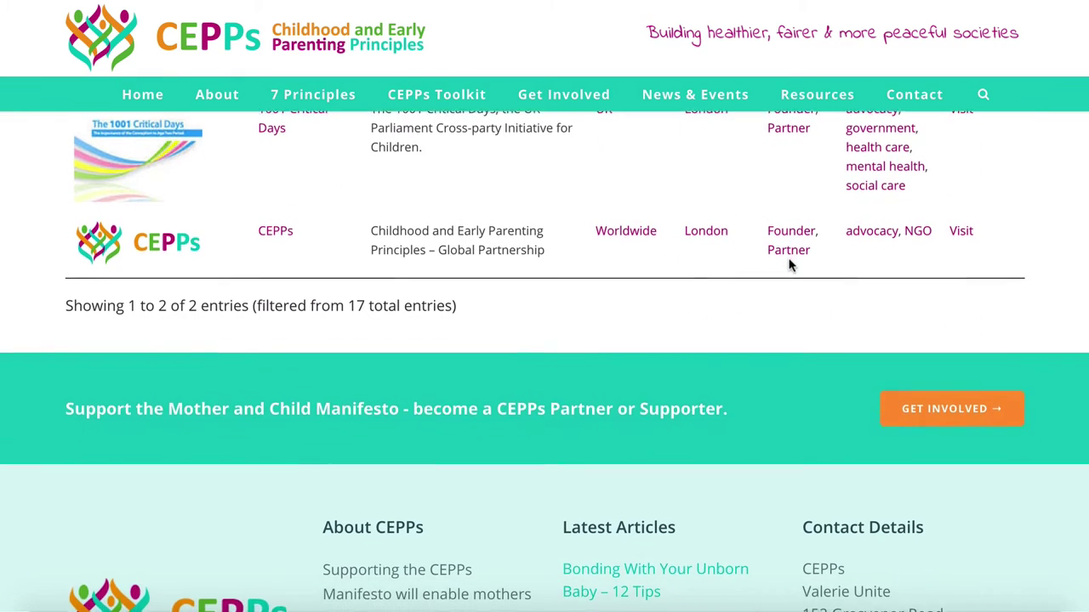
{"action": "scroll", "coordinate": [790, 266], "scroll_direction": "up", "scroll_amount": 3}
{"action": "left_click", "coordinate": [962, 248]}
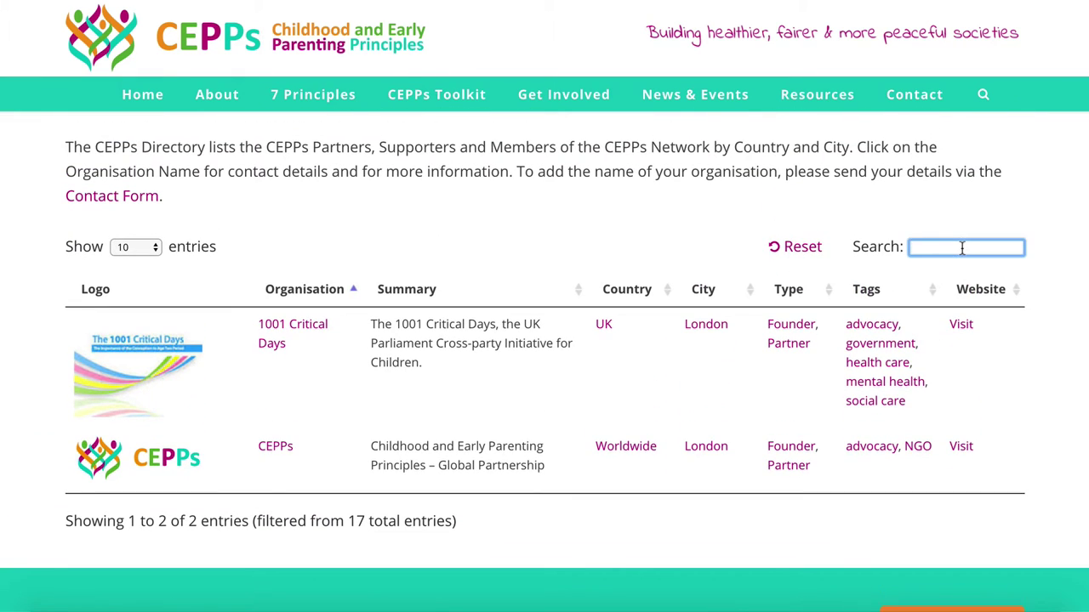
{"action": "type", "text": "london"}
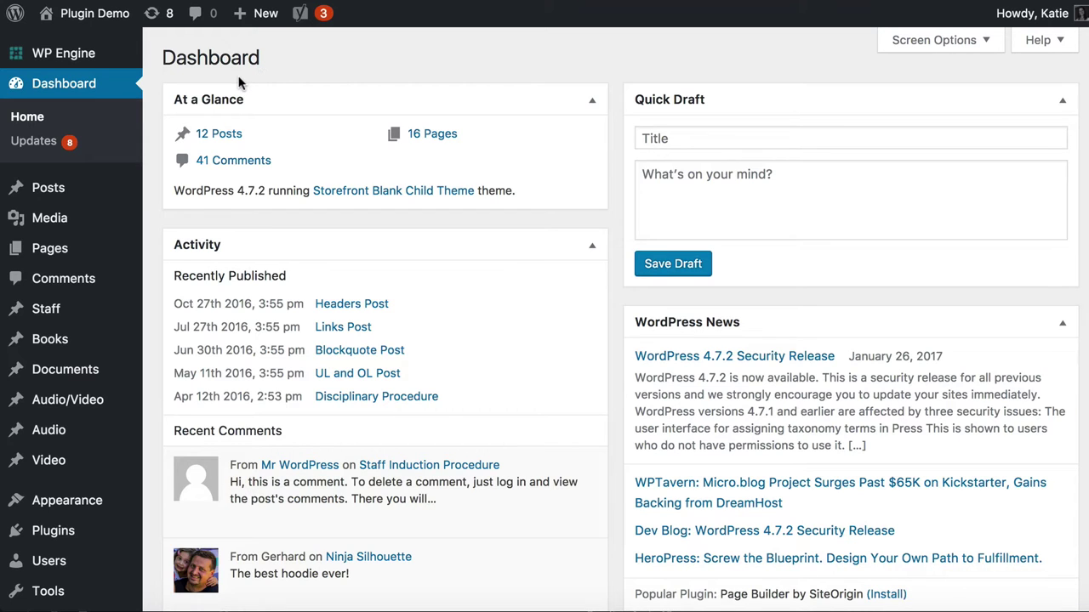
Open Installed Plugins and highlight the Custom Post Type UI plugin name
{"action": "mouse_move", "coordinate": [61, 411]}
{"action": "scroll", "coordinate": [146, 294], "scroll_direction": "down", "scroll_amount": 7}
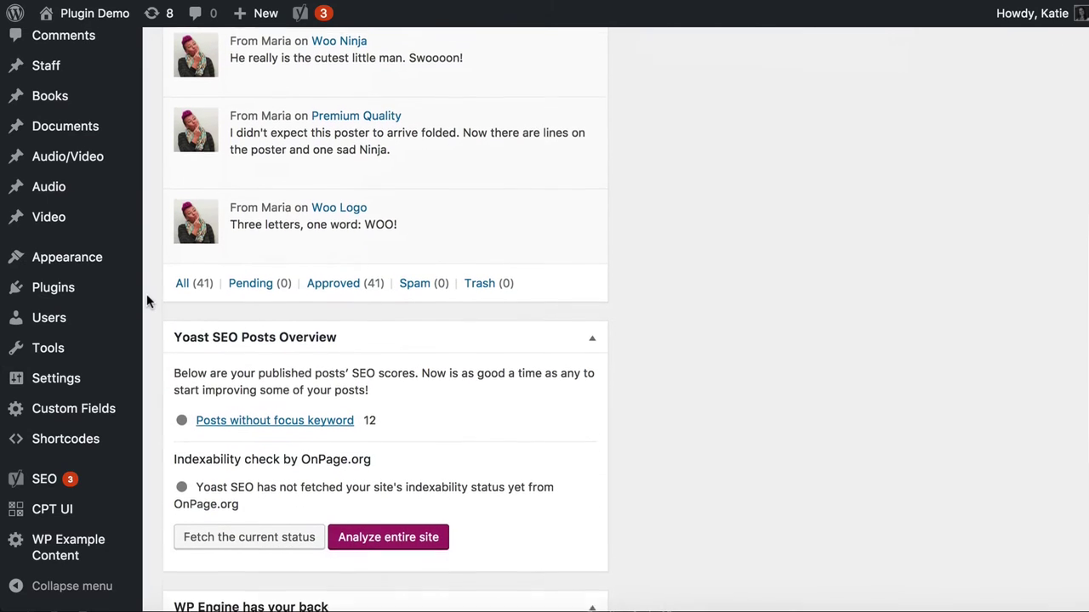
{"action": "mouse_move", "coordinate": [51, 289]}
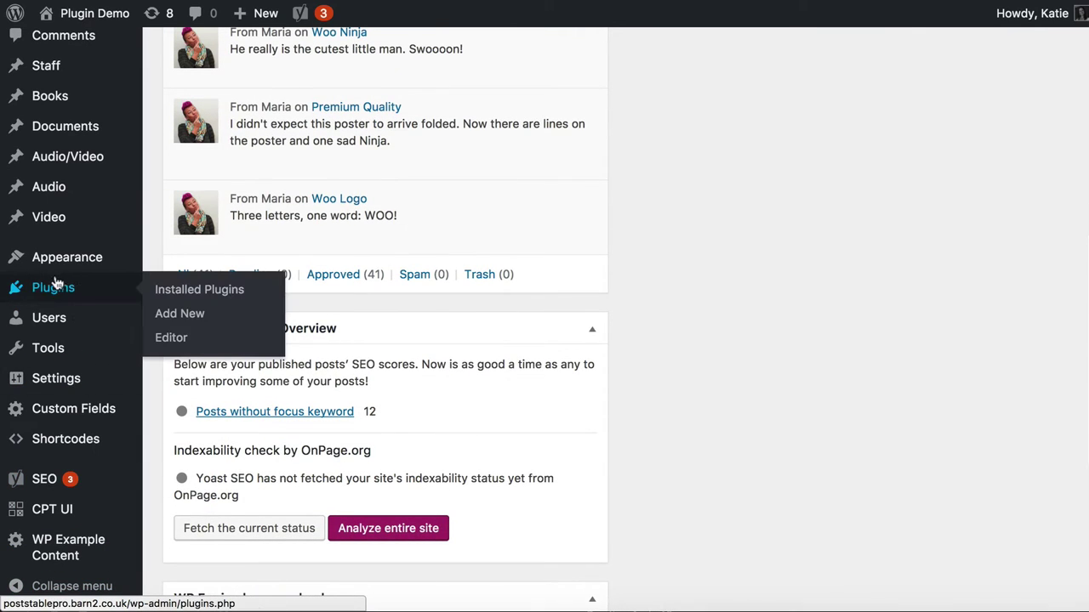
{"action": "left_click", "coordinate": [52, 289]}
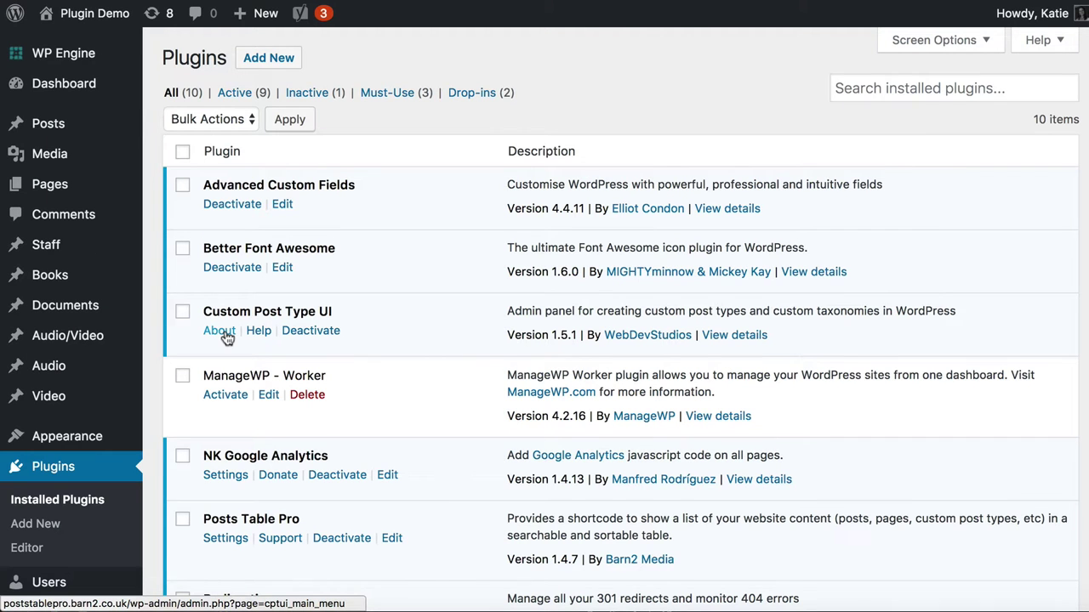
{"action": "left_click_drag", "start_coordinate": [204, 311], "coordinate": [344, 313]}
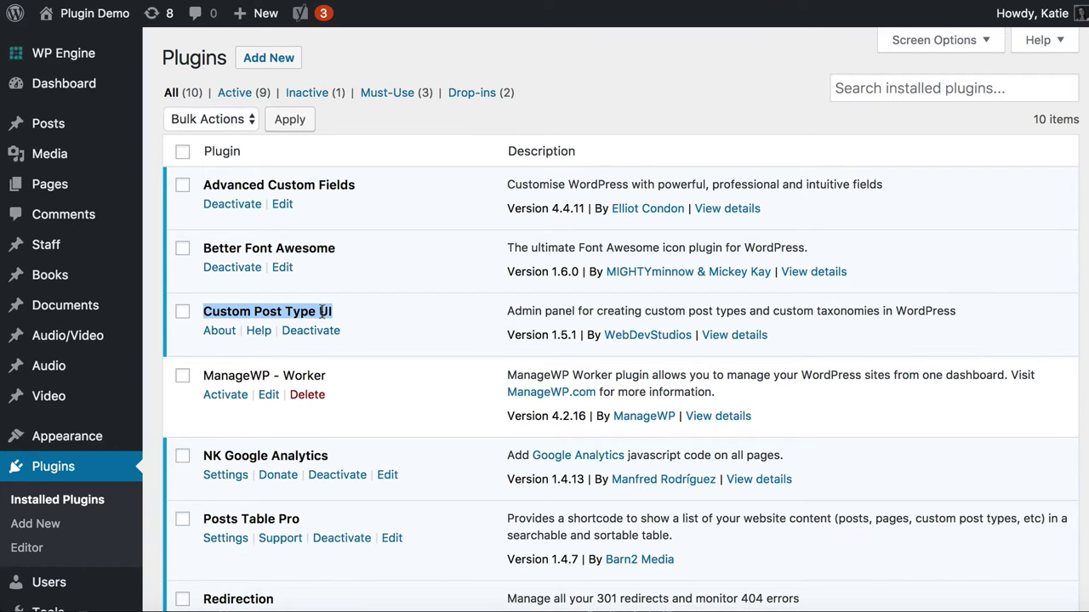
Open CPT UI's page for adding a new post type
{"action": "scroll", "coordinate": [148, 373], "scroll_direction": "down", "scroll_amount": 5}
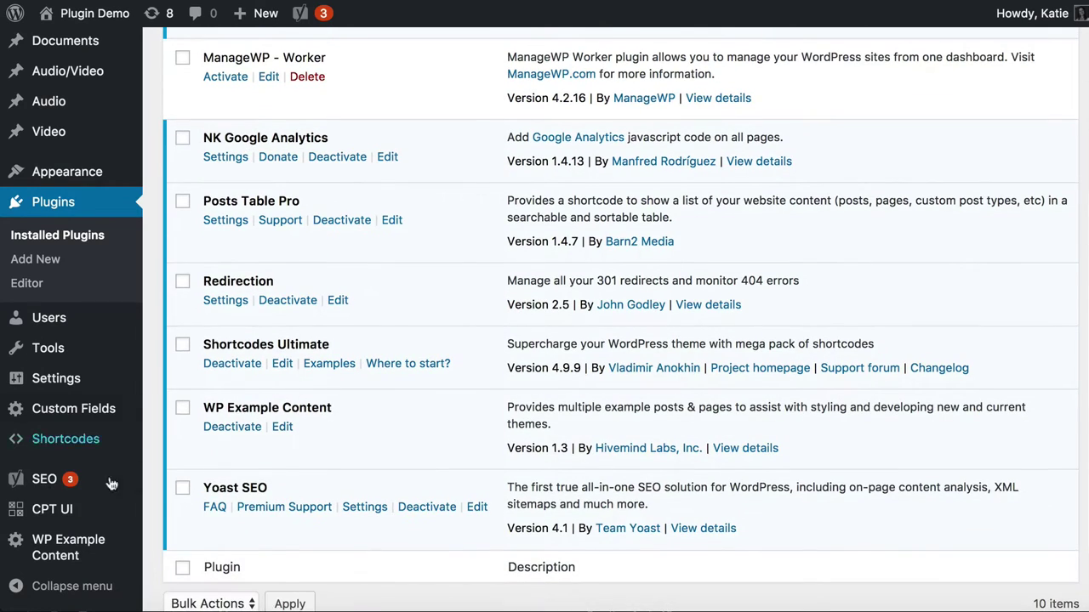
{"action": "mouse_move", "coordinate": [38, 511]}
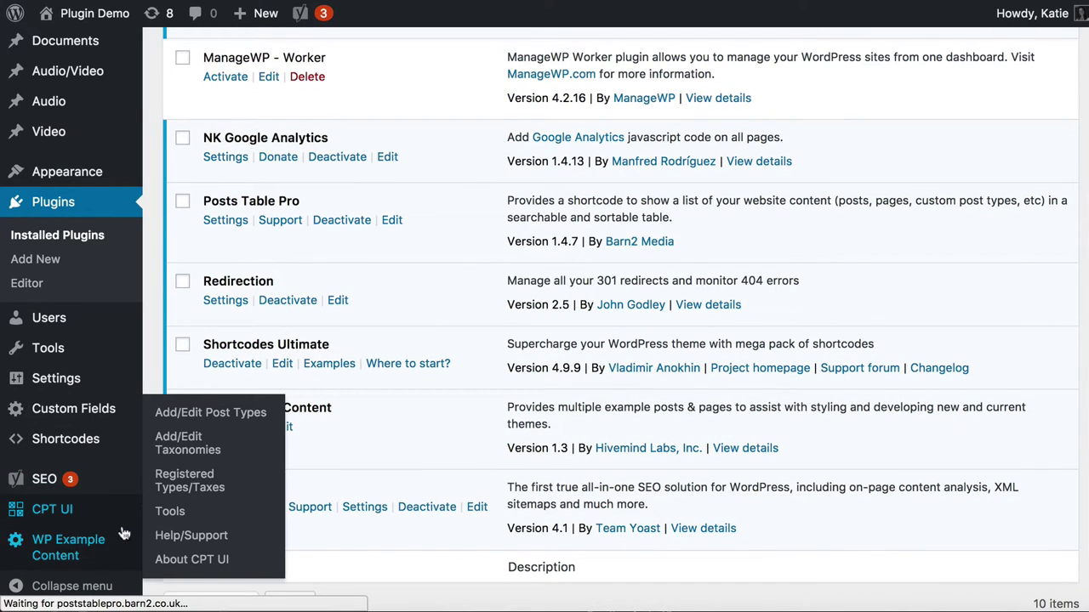
{"action": "left_click", "coordinate": [85, 515]}
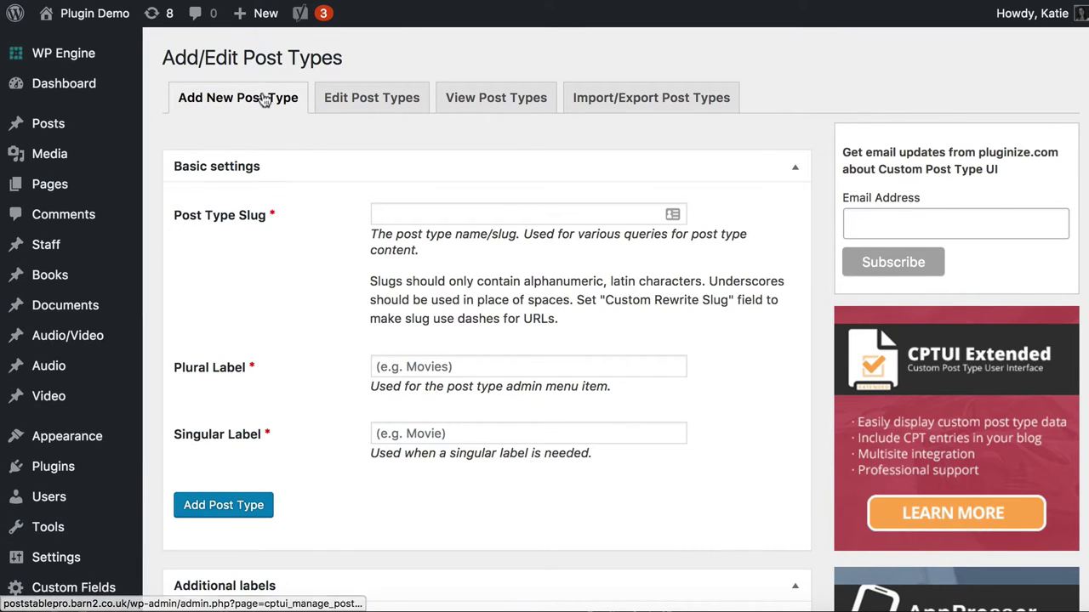
Fill in slug 'members', plural label 'Members' and singular label 'Member'
{"action": "left_click", "coordinate": [392, 207]}
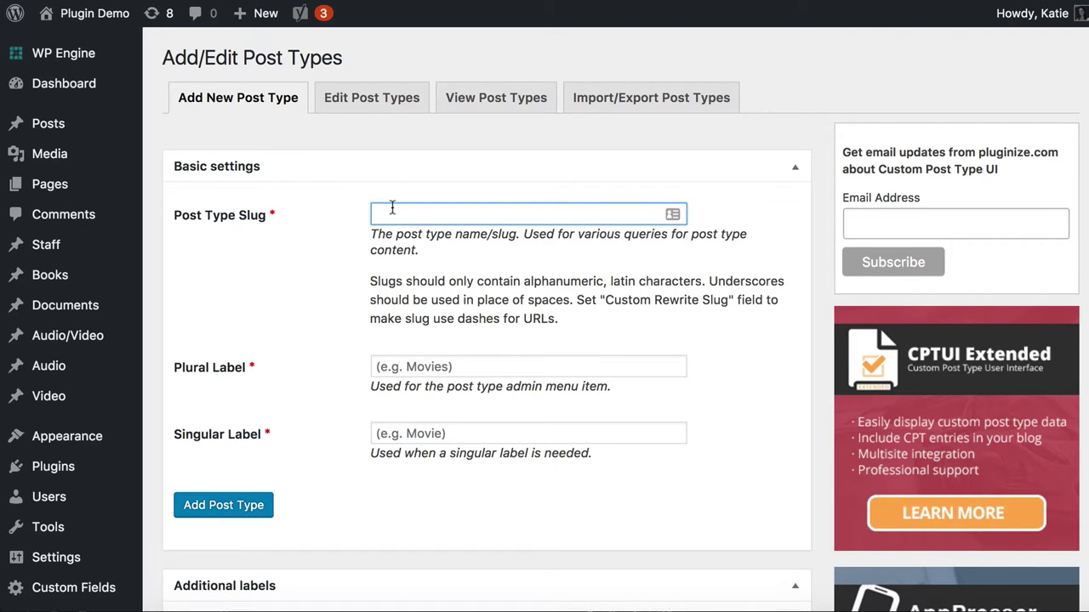
{"action": "type", "text": "members"}
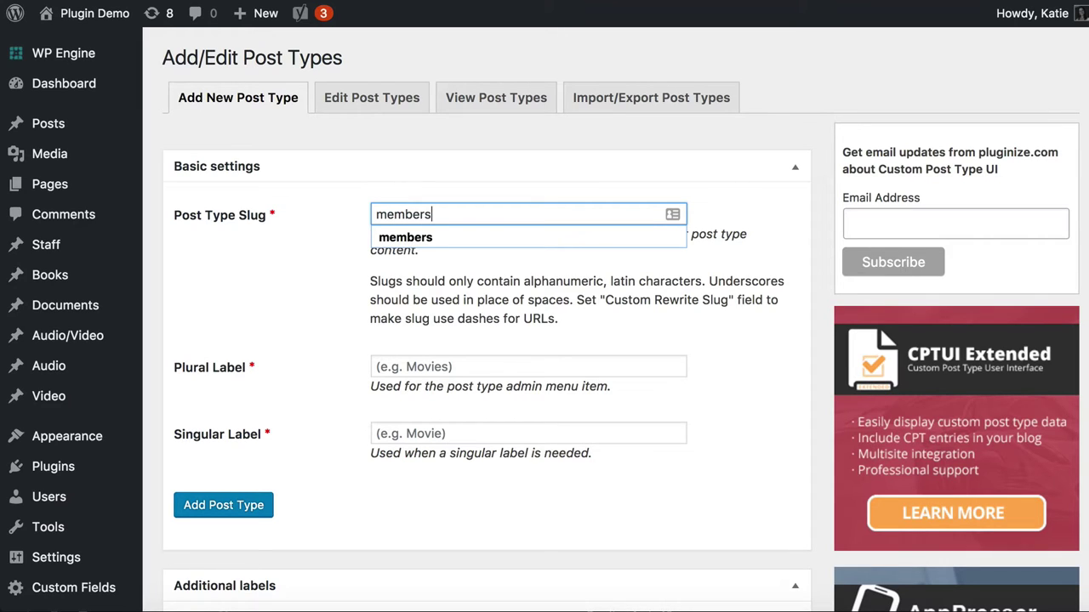
{"action": "left_click", "coordinate": [402, 238]}
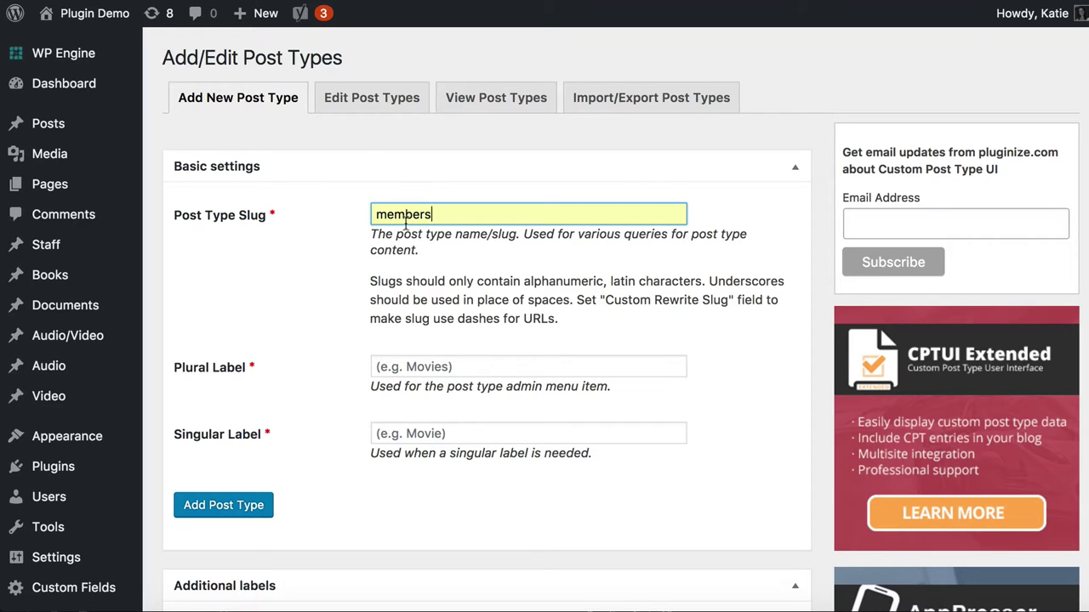
{"action": "left_click", "coordinate": [451, 366]}
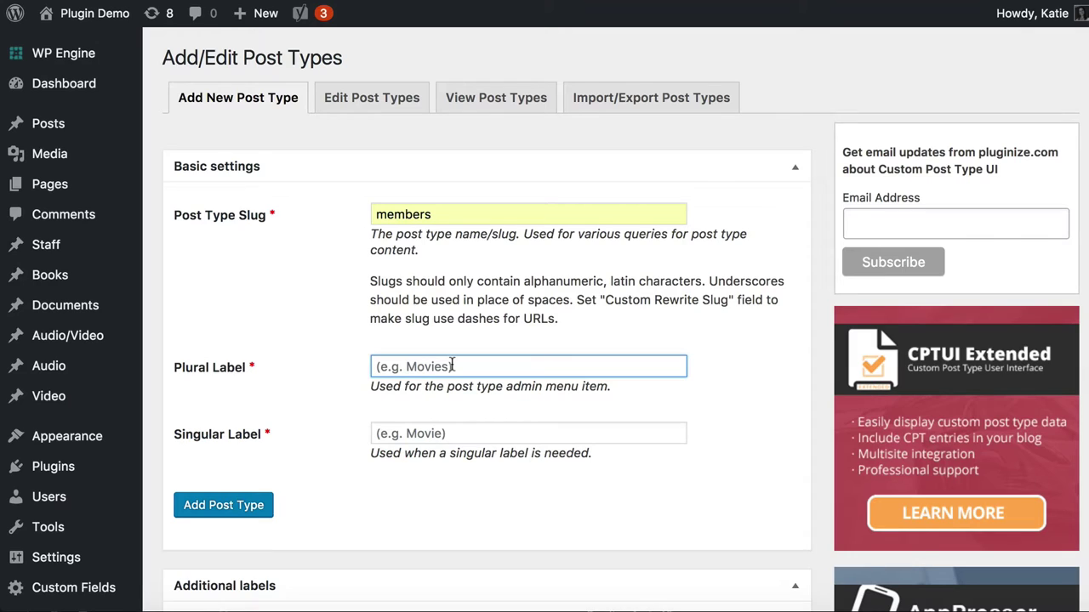
{"action": "type", "text": "Members"}
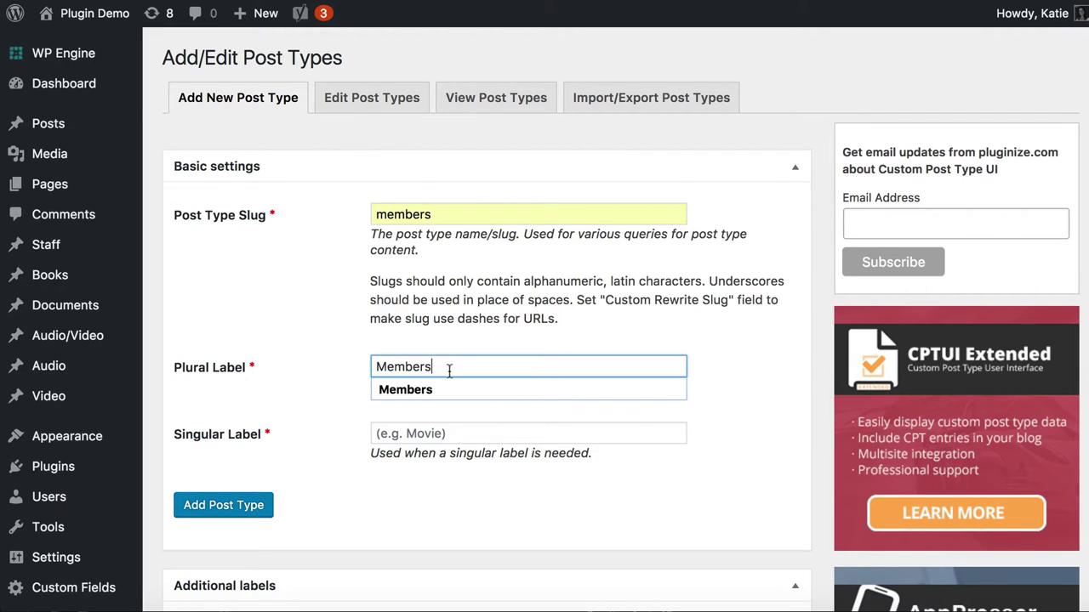
{"action": "left_click", "coordinate": [396, 437]}
{"action": "type", "text": "Member"}
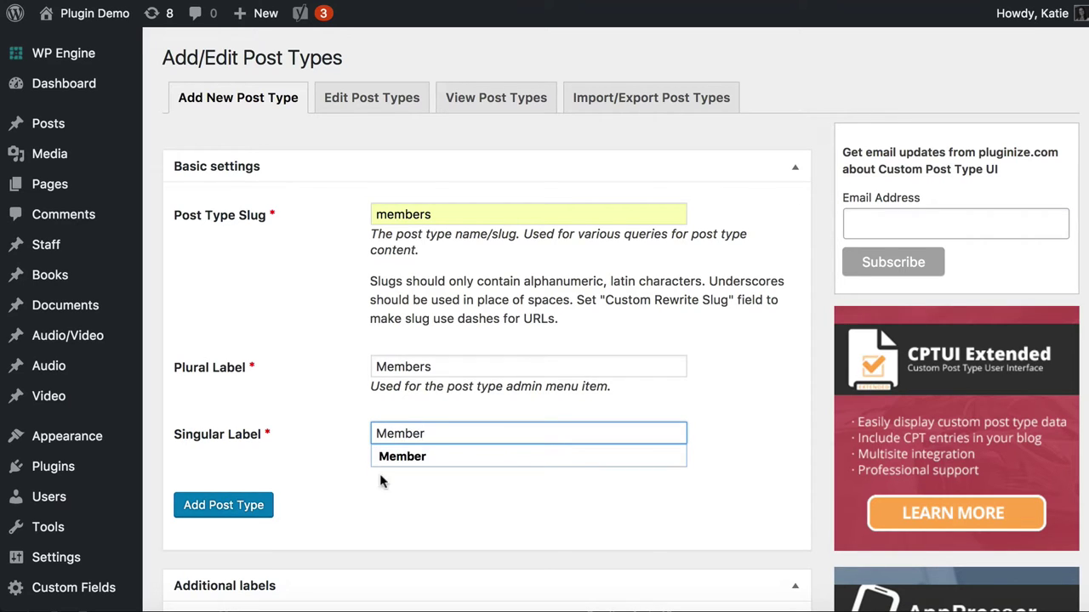
{"action": "left_click", "coordinate": [291, 412]}
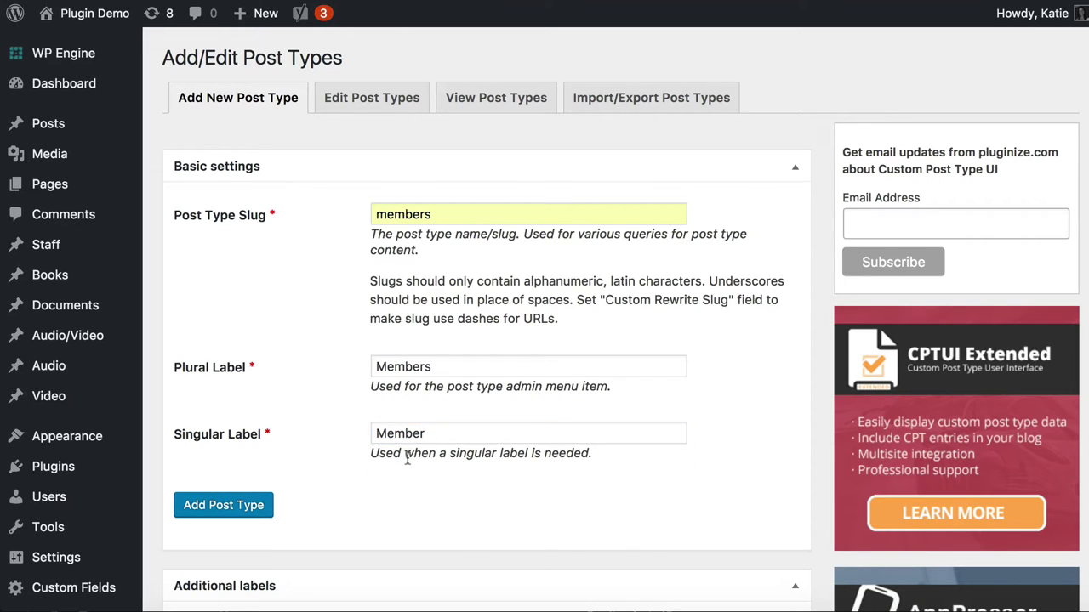
Enable Excerpt and Custom Fields support for the members post type
{"action": "scroll", "coordinate": [408, 458], "scroll_direction": "down", "scroll_amount": 12}
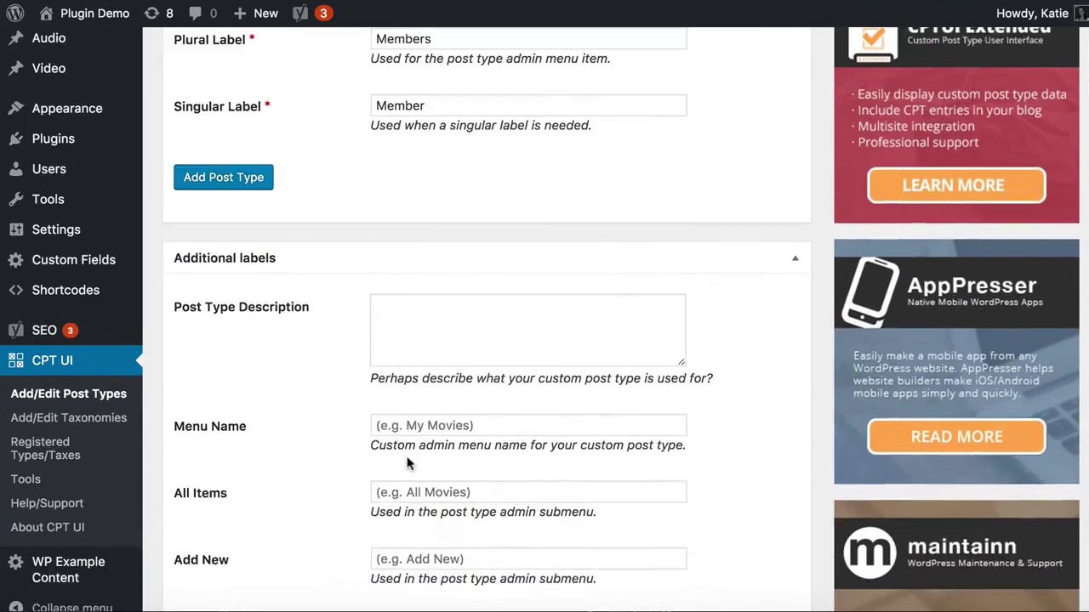
{"action": "scroll", "coordinate": [408, 461], "scroll_direction": "down", "scroll_amount": 17}
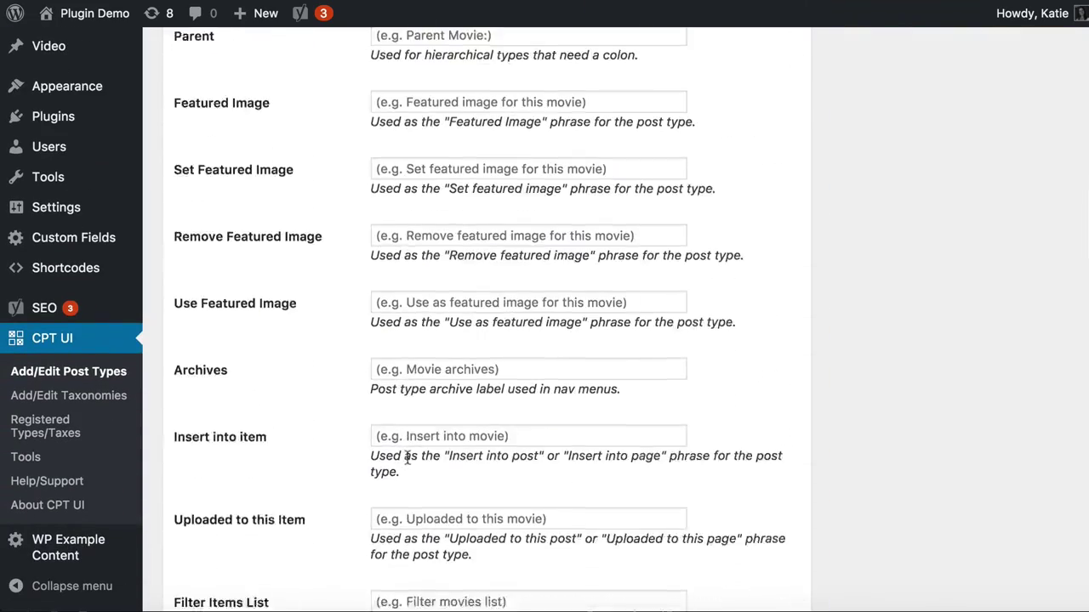
{"action": "scroll", "coordinate": [407, 458], "scroll_direction": "down", "scroll_amount": 7}
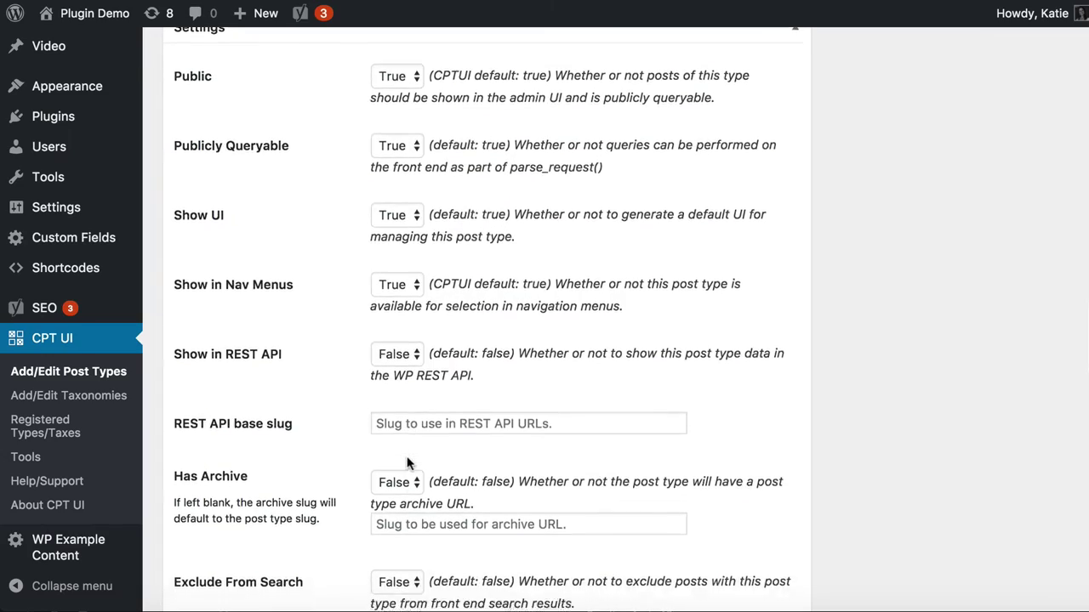
{"action": "scroll", "coordinate": [408, 463], "scroll_direction": "down", "scroll_amount": 12}
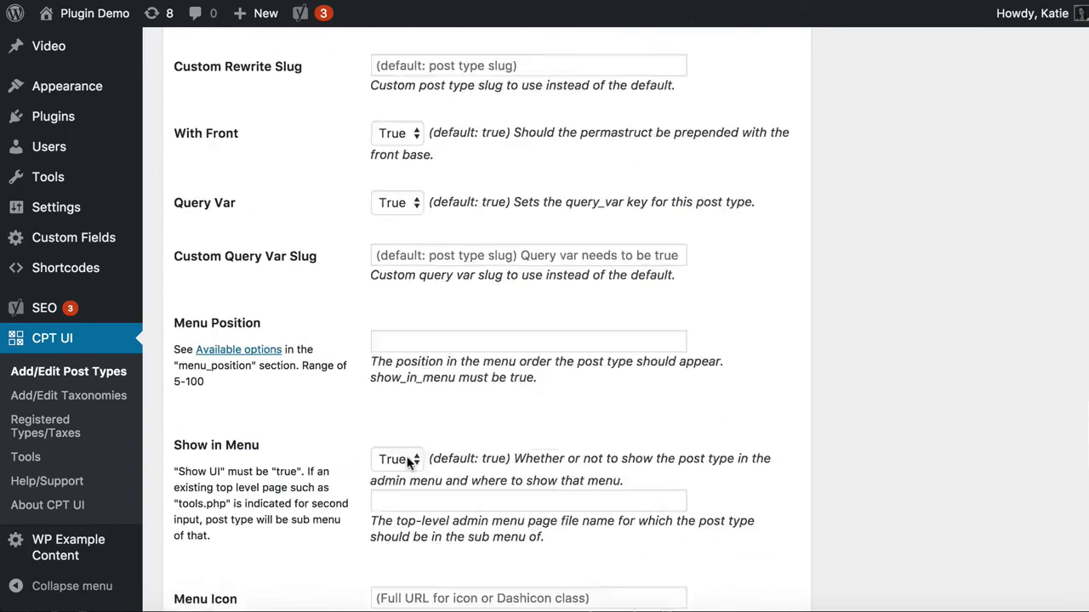
{"action": "scroll", "coordinate": [408, 462], "scroll_direction": "down", "scroll_amount": 2}
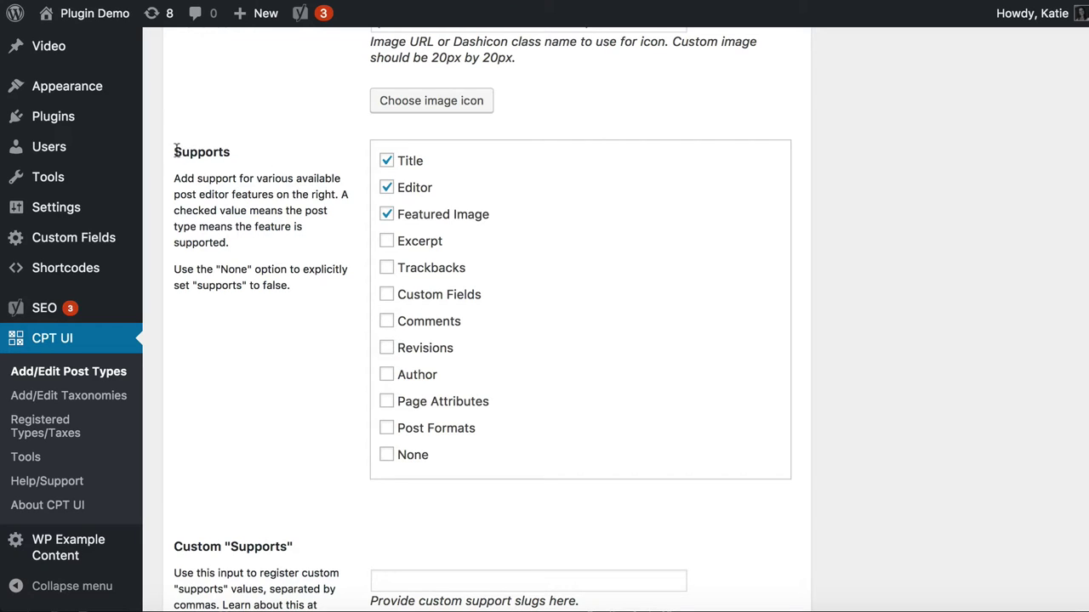
{"action": "left_click_drag", "start_coordinate": [174, 151], "coordinate": [233, 157]}
{"action": "left_click", "coordinate": [386, 243]}
{"action": "left_click", "coordinate": [387, 296]}
Attach the Categories and Tags taxonomies and add the members post type
{"action": "scroll", "coordinate": [422, 335], "scroll_direction": "down", "scroll_amount": 1}
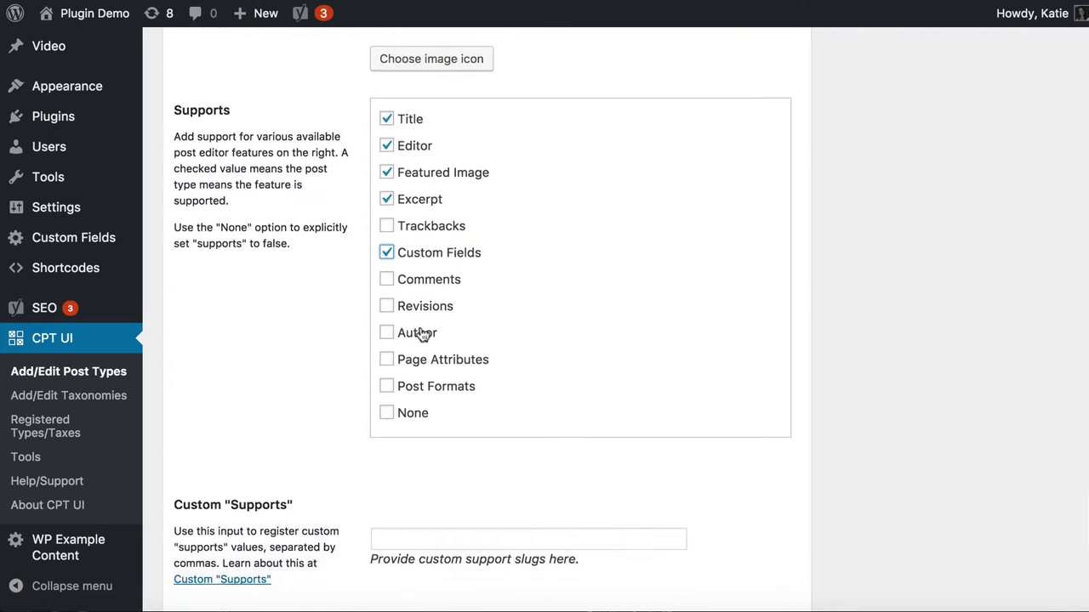
{"action": "scroll", "coordinate": [423, 334], "scroll_direction": "down", "scroll_amount": 10}
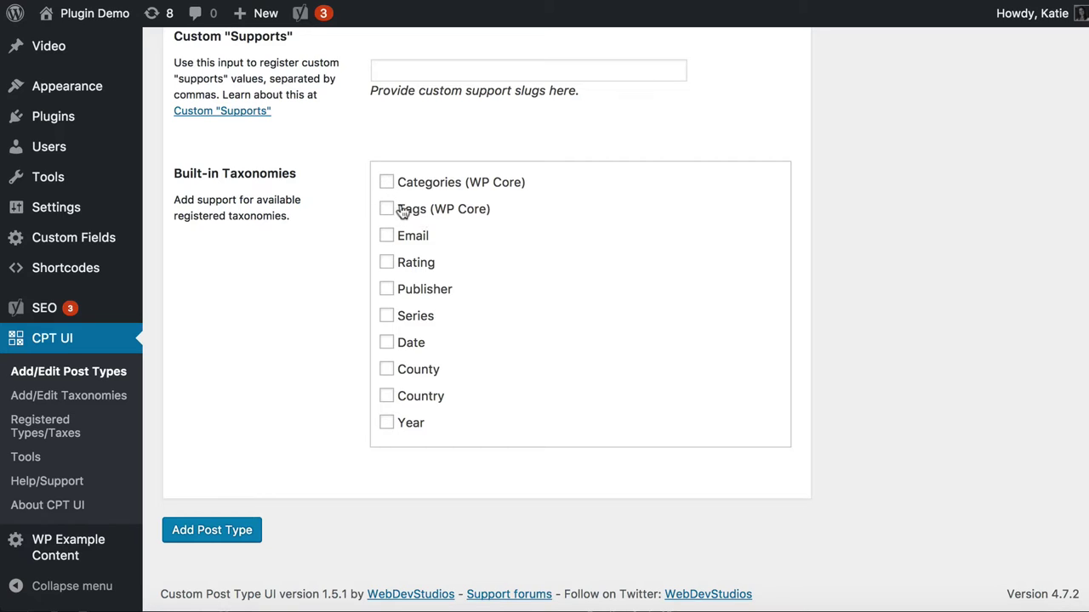
{"action": "left_click", "coordinate": [387, 181]}
{"action": "left_click", "coordinate": [387, 209]}
{"action": "left_click", "coordinate": [198, 534]}
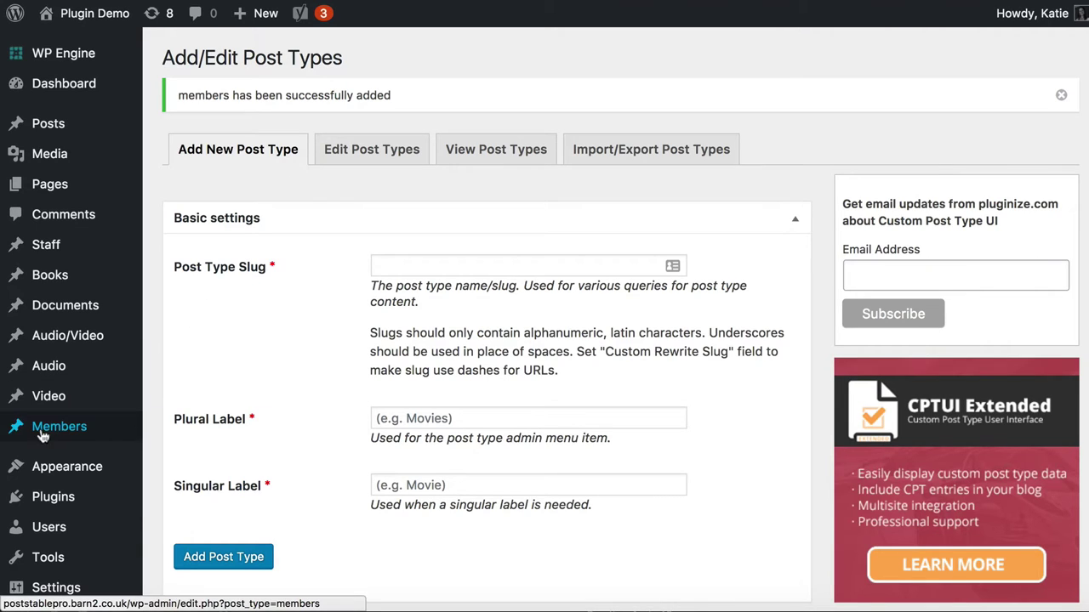
Open All Members from the Members admin menu
{"action": "mouse_move", "coordinate": [41, 436]}
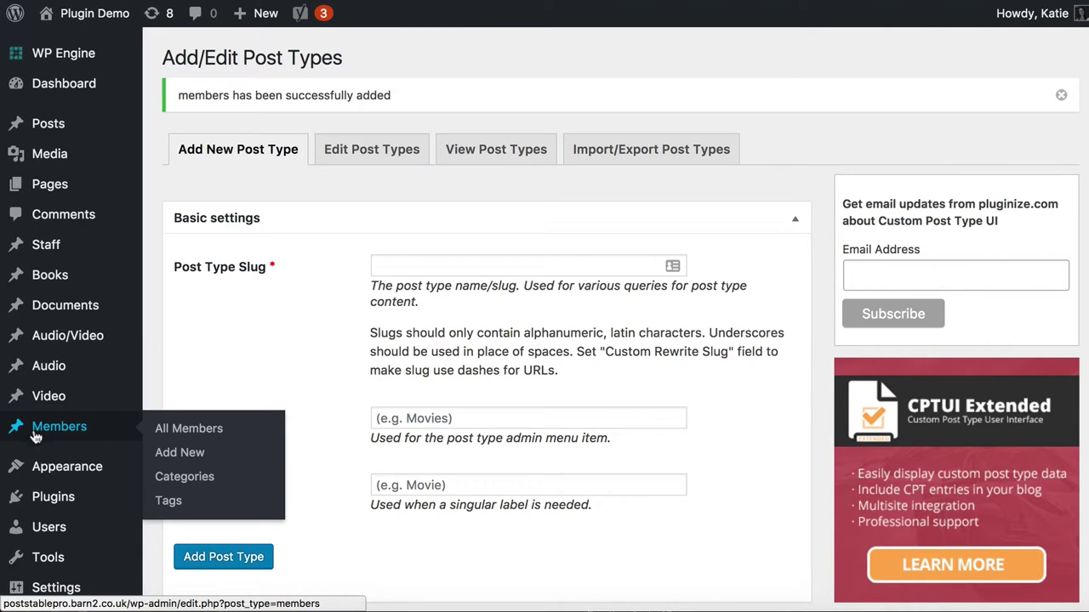
{"action": "left_click", "coordinate": [70, 436]}
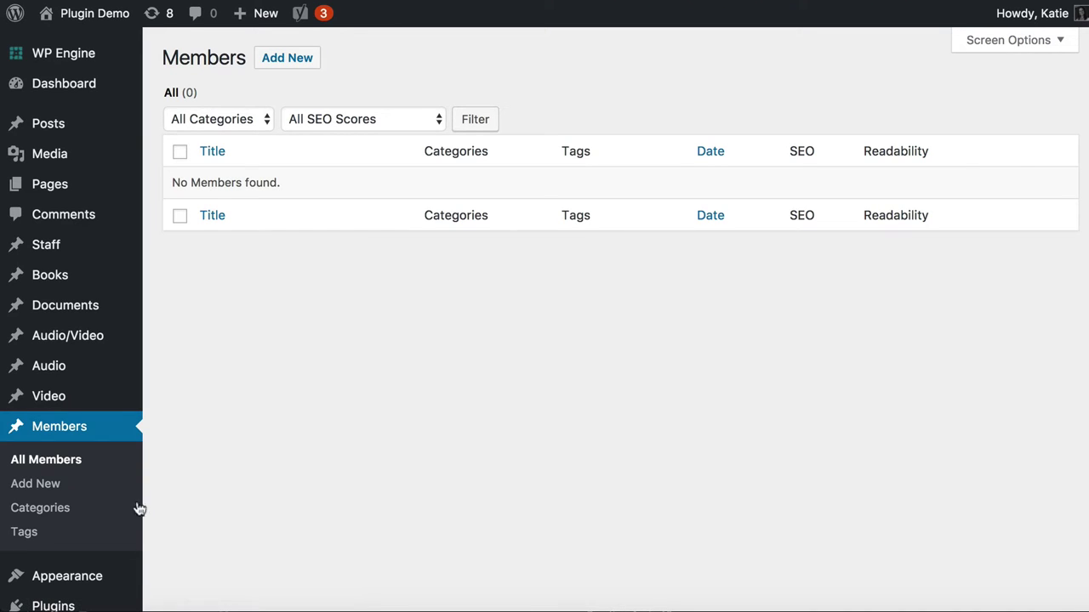
Add the member category UK with slug uk
{"action": "left_click", "coordinate": [42, 516]}
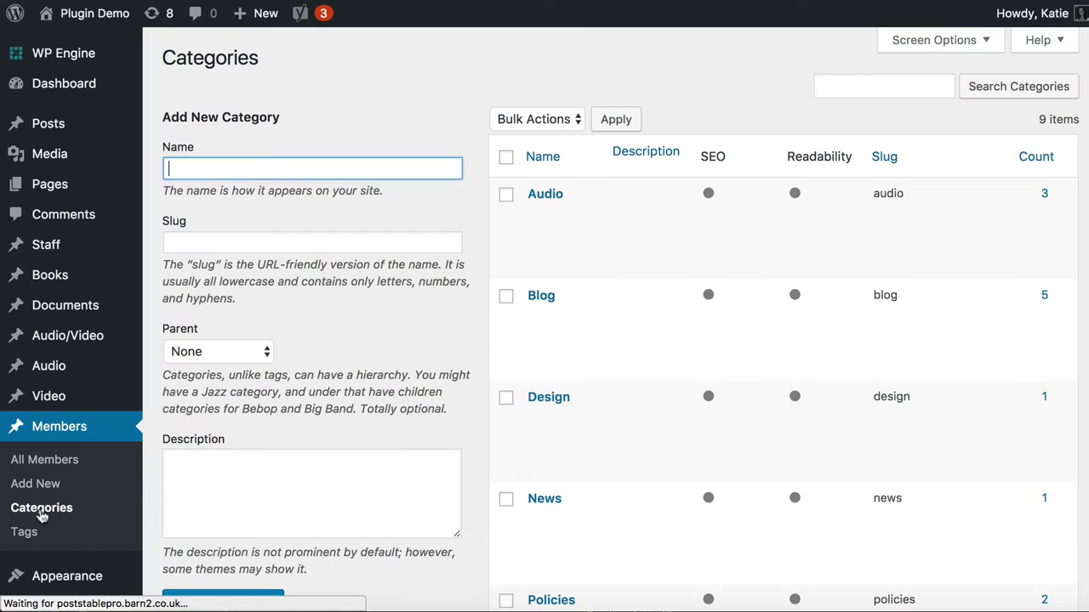
{"action": "mouse_move", "coordinate": [582, 260]}
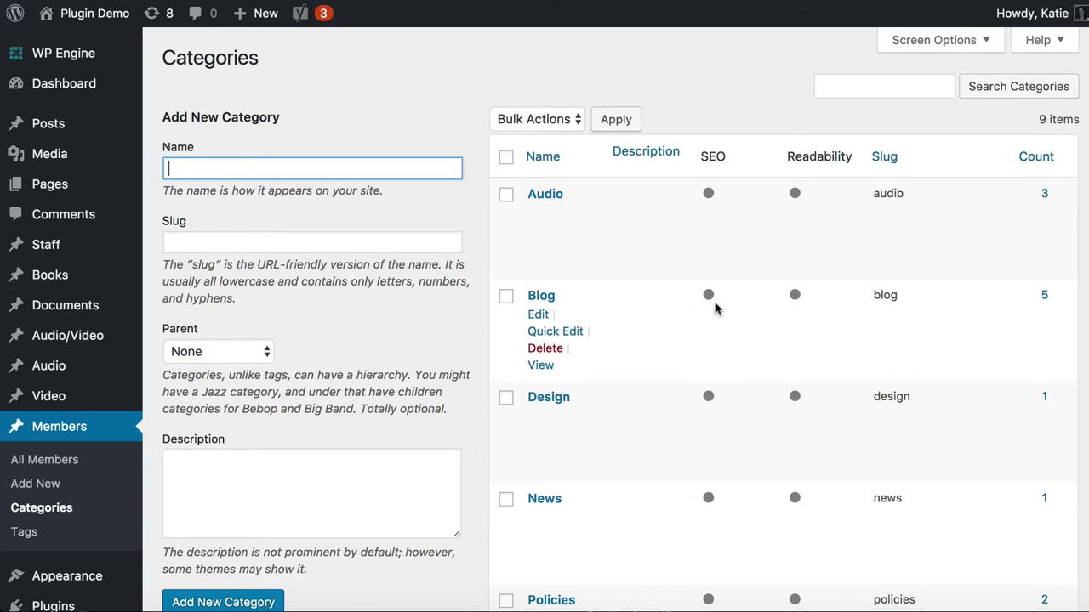
{"action": "mouse_move", "coordinate": [572, 576]}
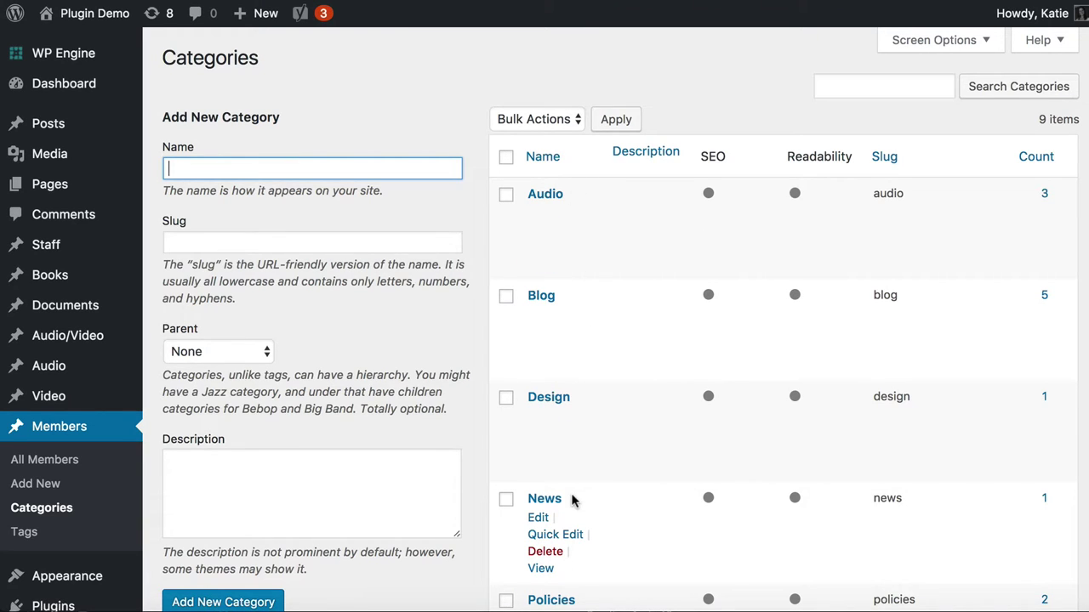
{"action": "mouse_move", "coordinate": [566, 233]}
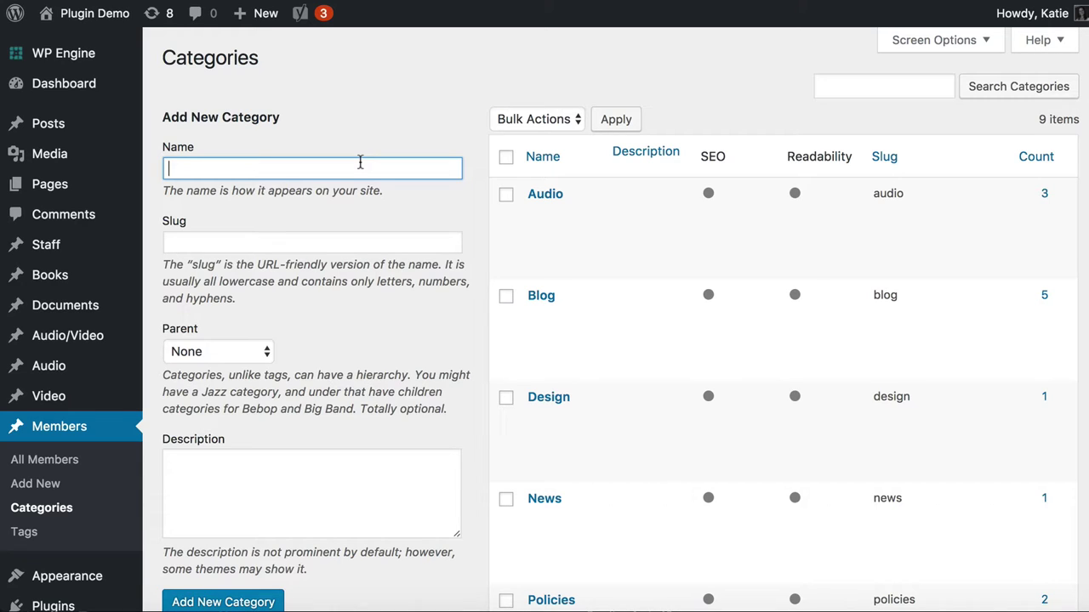
{"action": "type", "text": "UK"}
{"action": "key", "text": "Tab"}
{"action": "type", "text": "uk"}
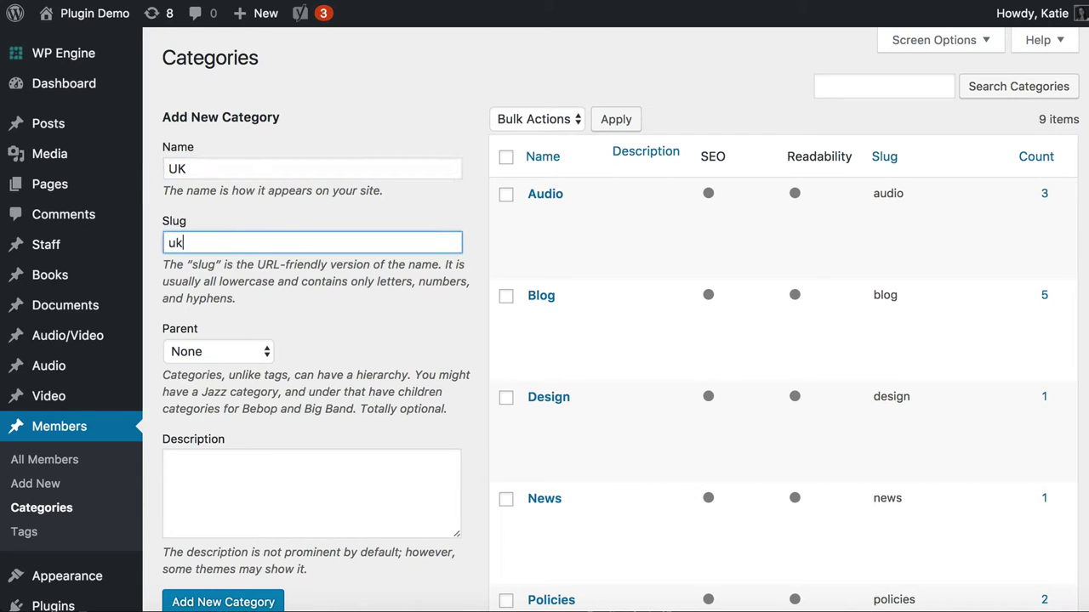
{"action": "scroll", "coordinate": [311, 393], "scroll_direction": "down", "scroll_amount": 1}
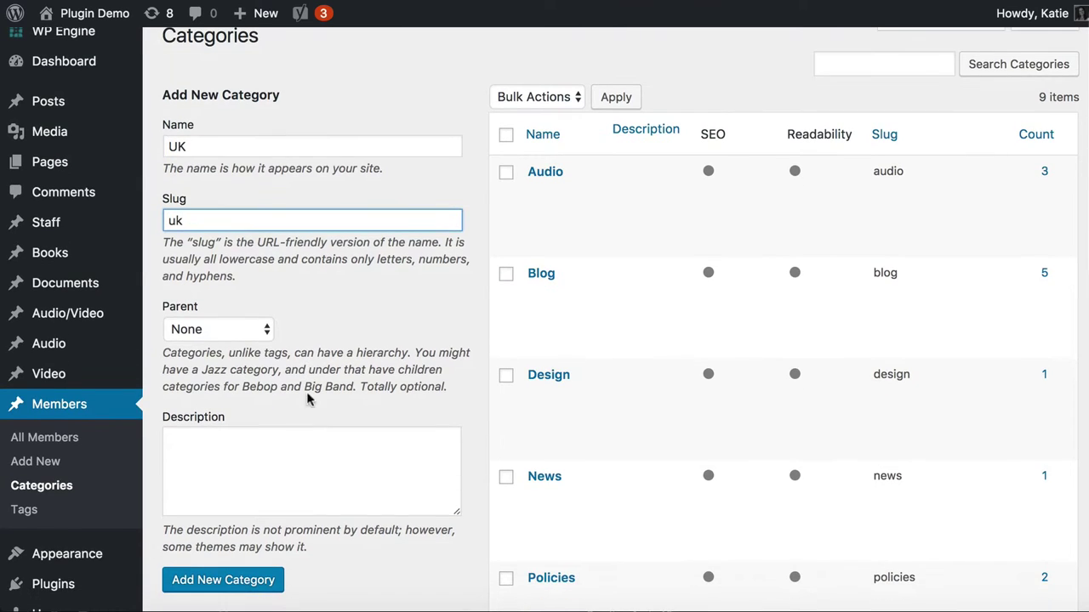
{"action": "left_click", "coordinate": [191, 146]}
{"action": "left_click_drag", "start_coordinate": [190, 147], "coordinate": [154, 153]}
{"action": "left_click", "coordinate": [190, 213]}
{"action": "left_click", "coordinate": [236, 585]}
Add member categories US, France and Germany with slugs us, france and germany
{"action": "left_click", "coordinate": [217, 148]}
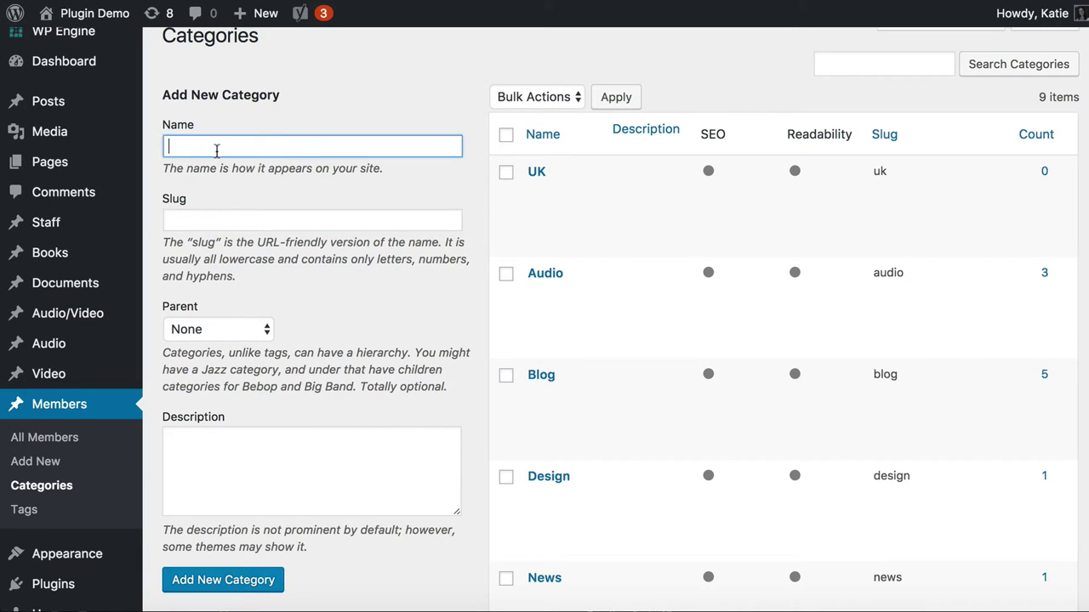
{"action": "type", "text": "US"}
{"action": "left_click", "coordinate": [203, 215]}
{"action": "type", "text": "us"}
{"action": "left_click", "coordinate": [247, 582]}
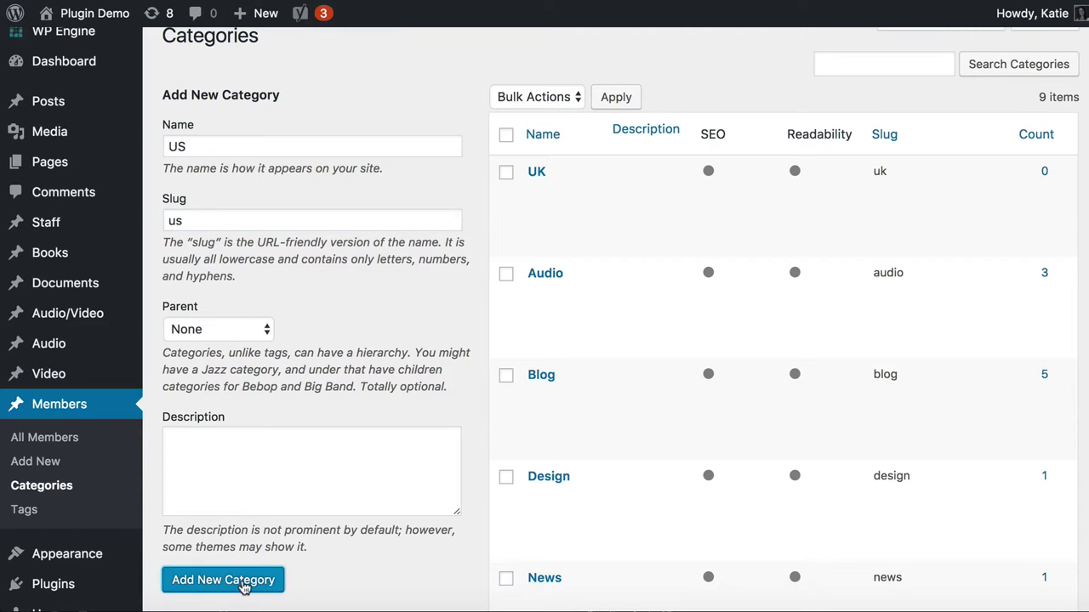
{"action": "left_click", "coordinate": [253, 148]}
{"action": "type", "text": "France"}
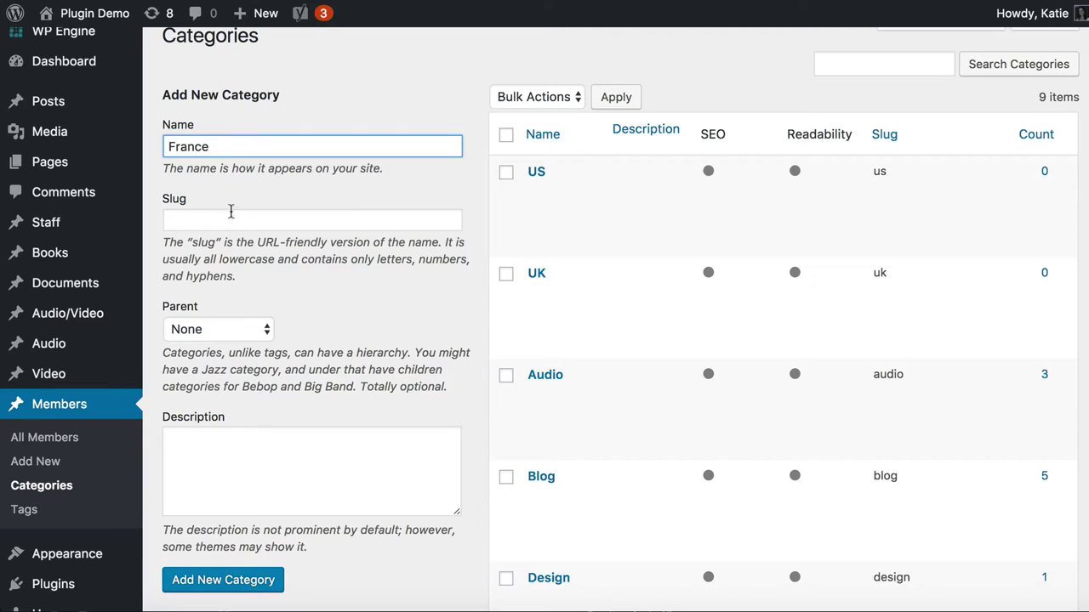
{"action": "left_click", "coordinate": [230, 213]}
{"action": "type", "text": "france"}
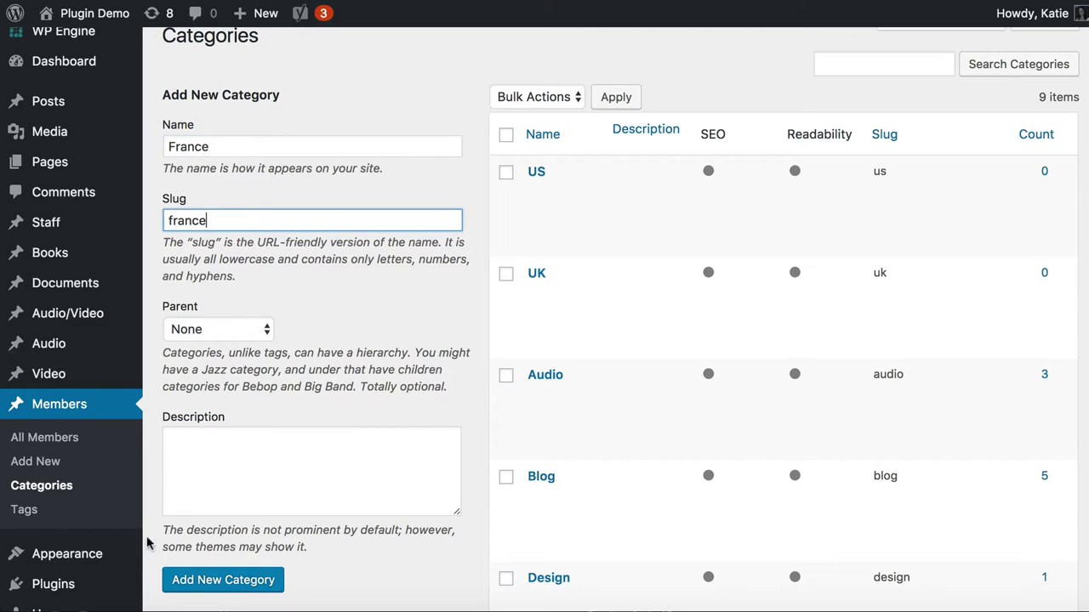
{"action": "left_click", "coordinate": [198, 580]}
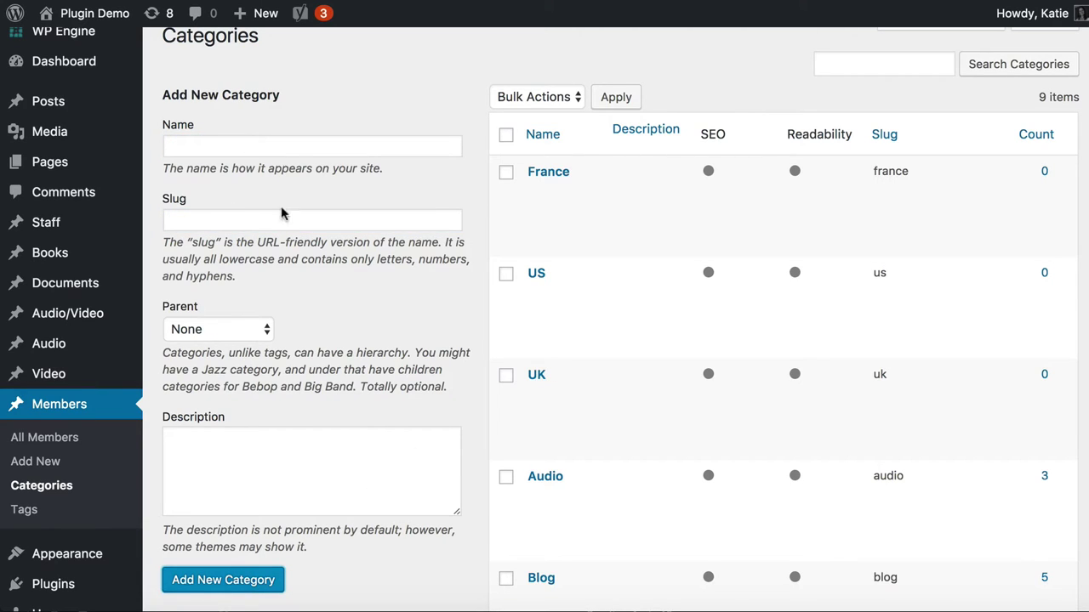
{"action": "left_click", "coordinate": [202, 148]}
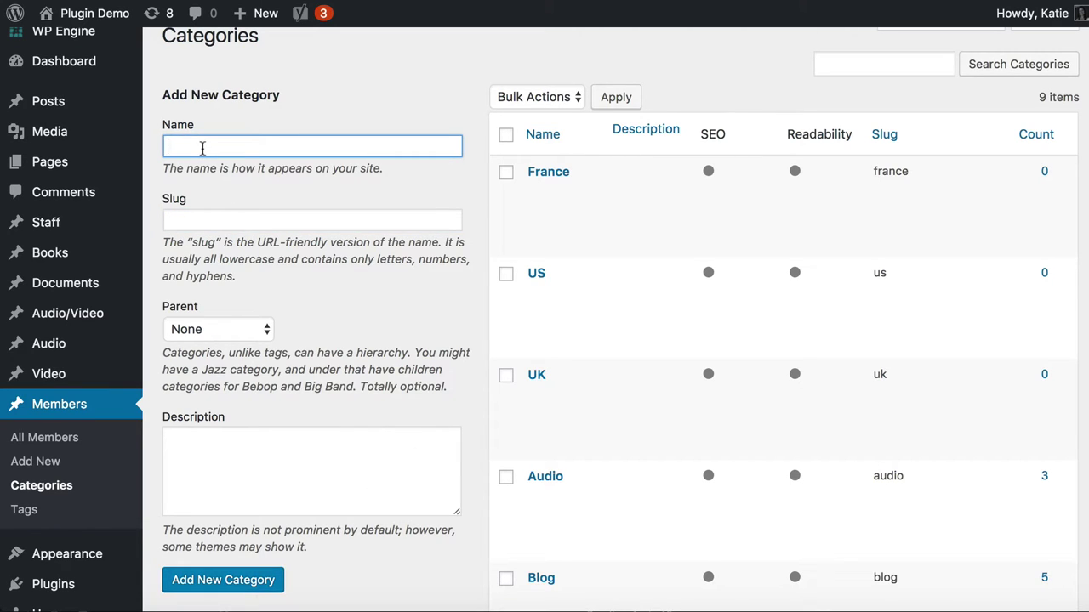
{"action": "type", "text": "Germany"}
{"action": "key", "text": "Tab"}
{"action": "type", "text": "germany"}
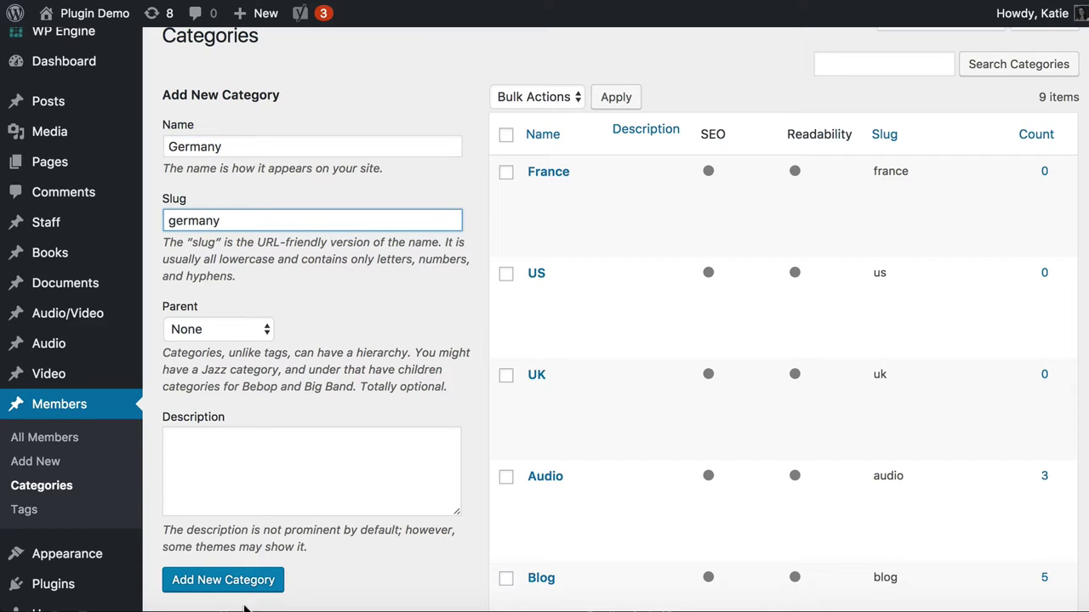
{"action": "left_click", "coordinate": [237, 583]}
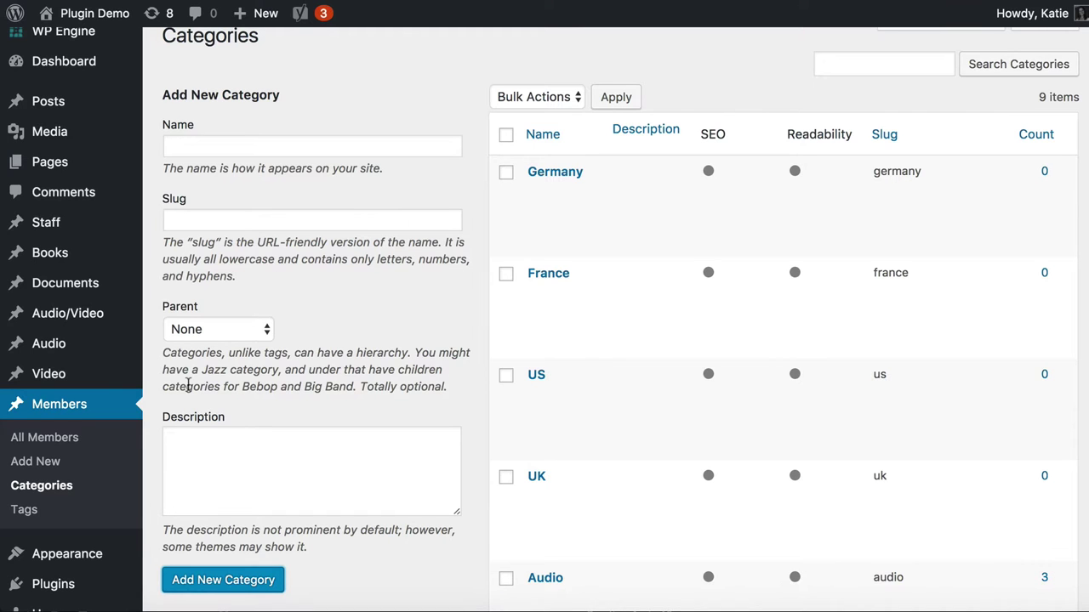
Return to the Installed Plugins list
{"action": "scroll", "coordinate": [188, 385], "scroll_direction": "down", "scroll_amount": 4}
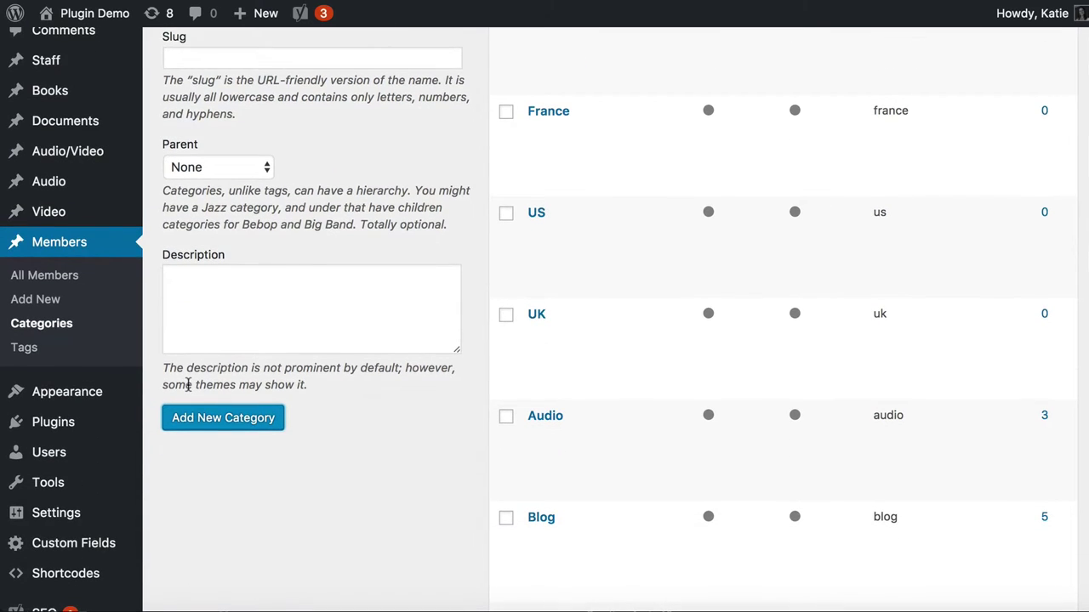
{"action": "scroll", "coordinate": [190, 389], "scroll_direction": "down", "scroll_amount": 3}
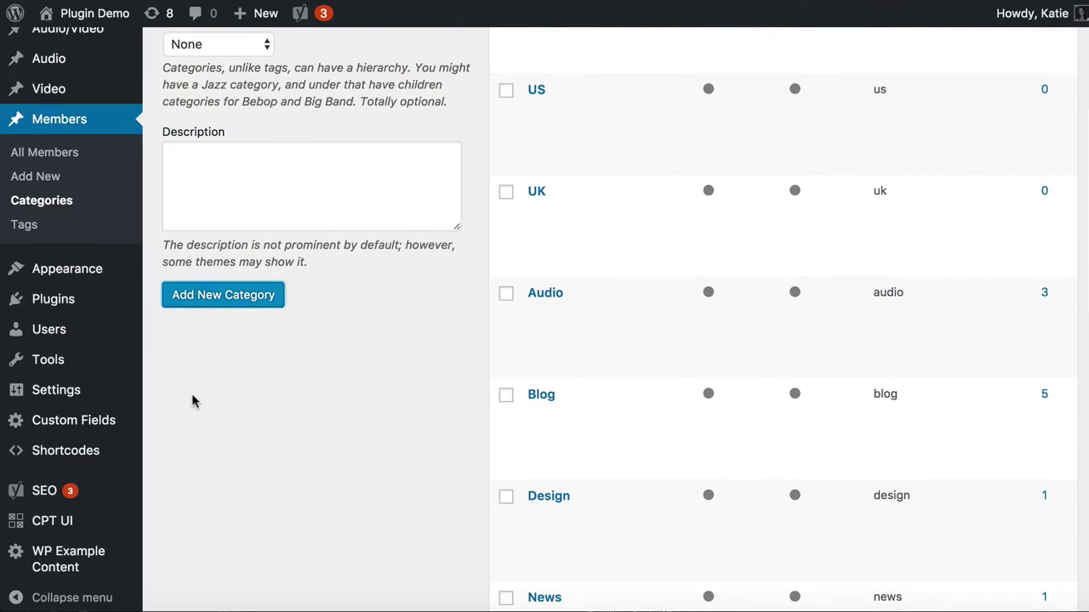
{"action": "left_click", "coordinate": [45, 311]}
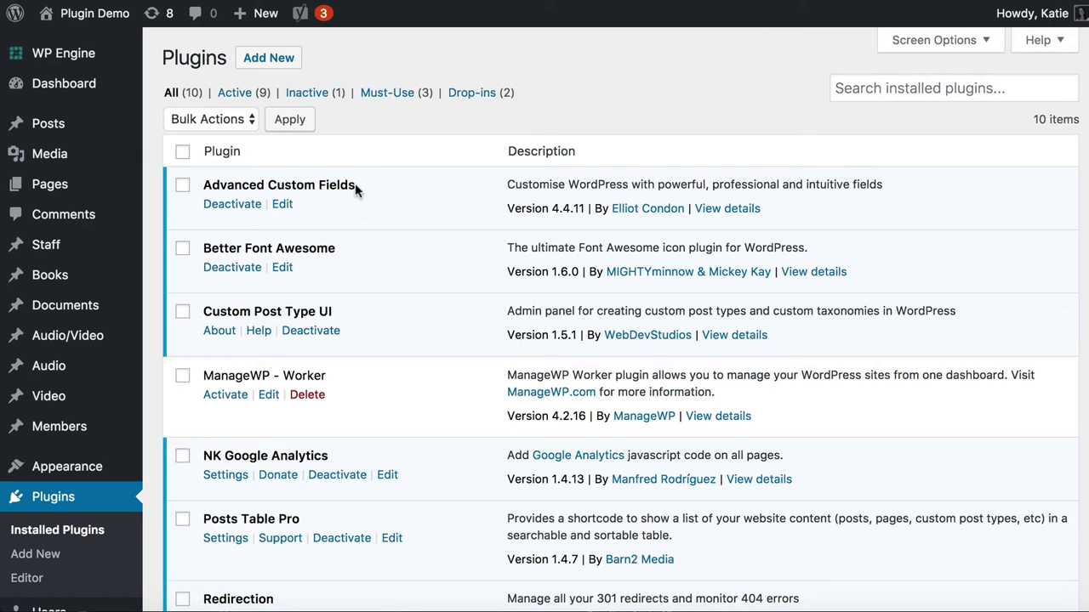
Open the Advanced Custom Fields field groups list and start a new field group
{"action": "left_click_drag", "start_coordinate": [355, 185], "coordinate": [201, 184]}
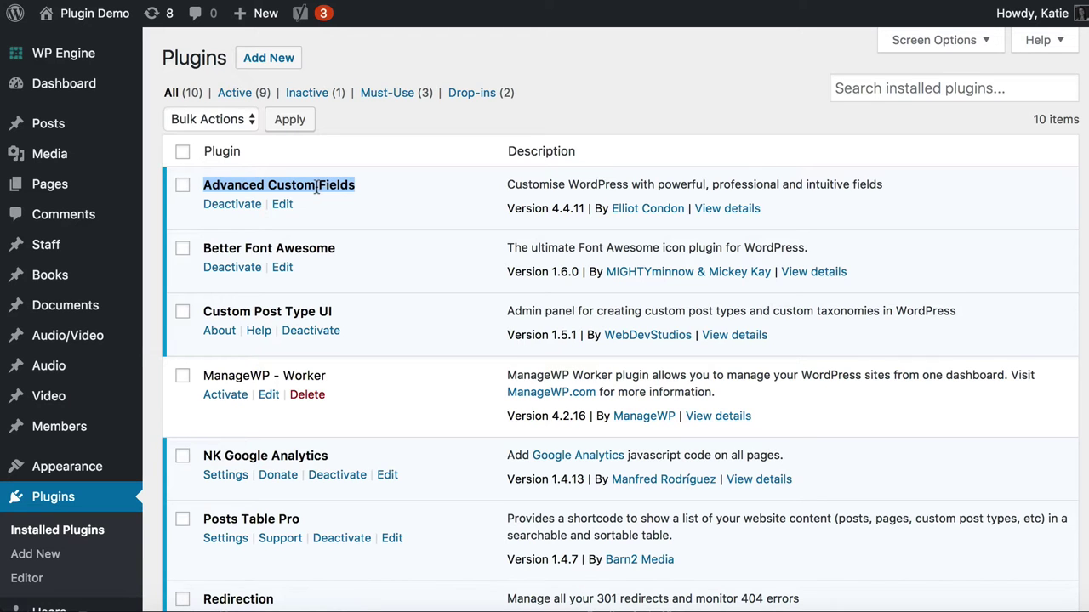
{"action": "scroll", "coordinate": [128, 481], "scroll_direction": "down", "scroll_amount": 3}
{"action": "scroll", "coordinate": [128, 481], "scroll_direction": "down", "scroll_amount": 3}
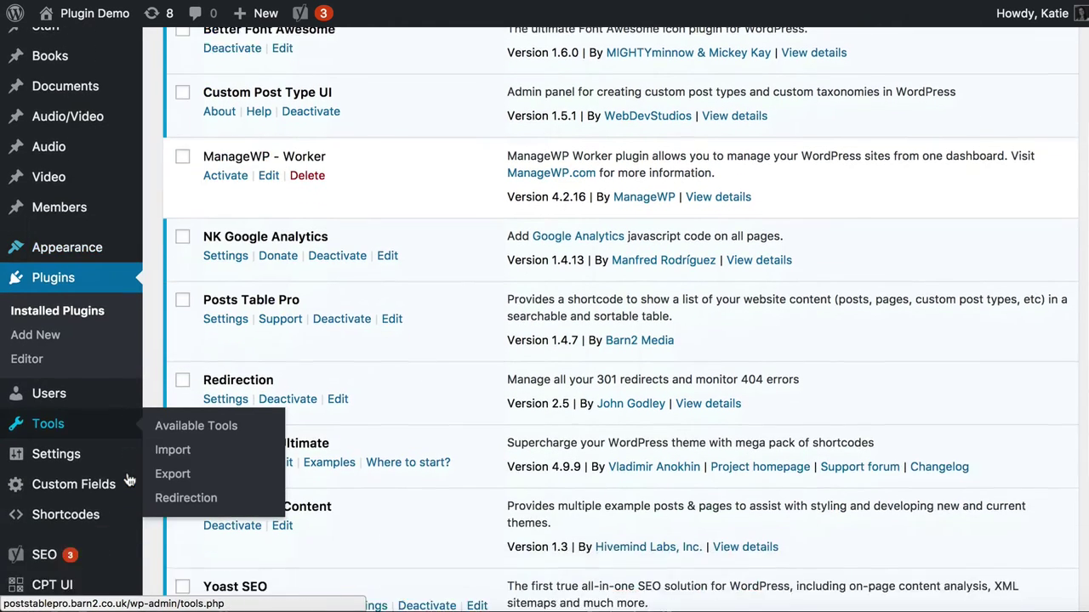
{"action": "mouse_move", "coordinate": [101, 446]}
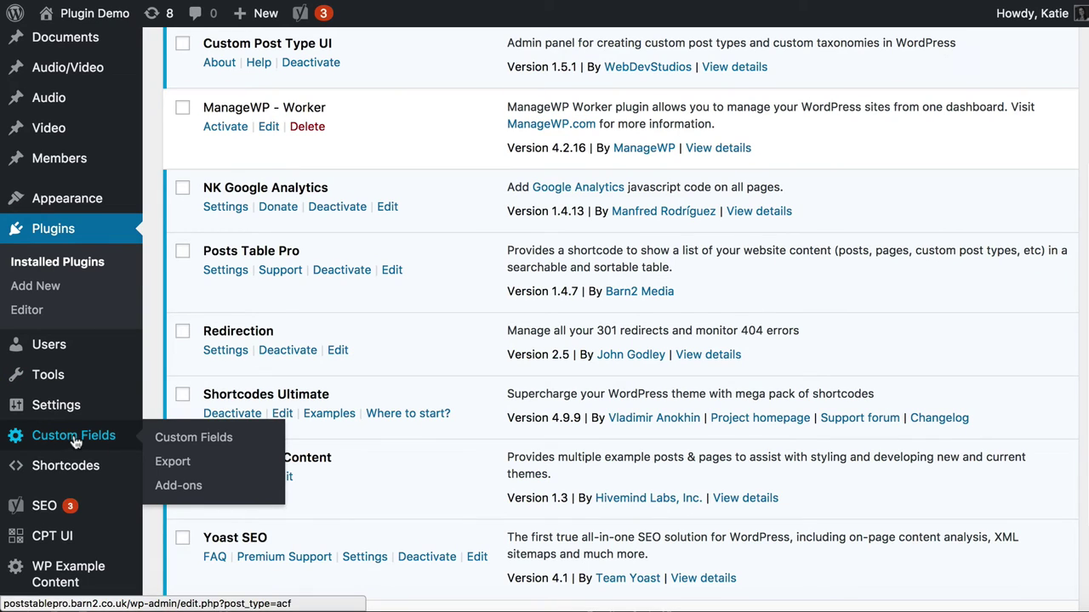
{"action": "left_click", "coordinate": [74, 437]}
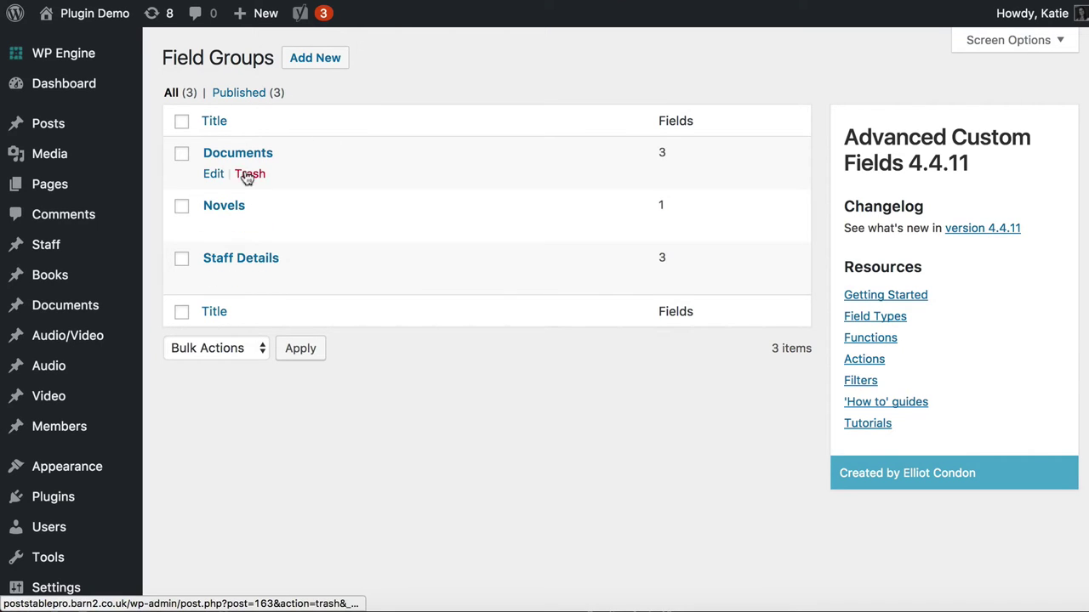
{"action": "left_click", "coordinate": [304, 63]}
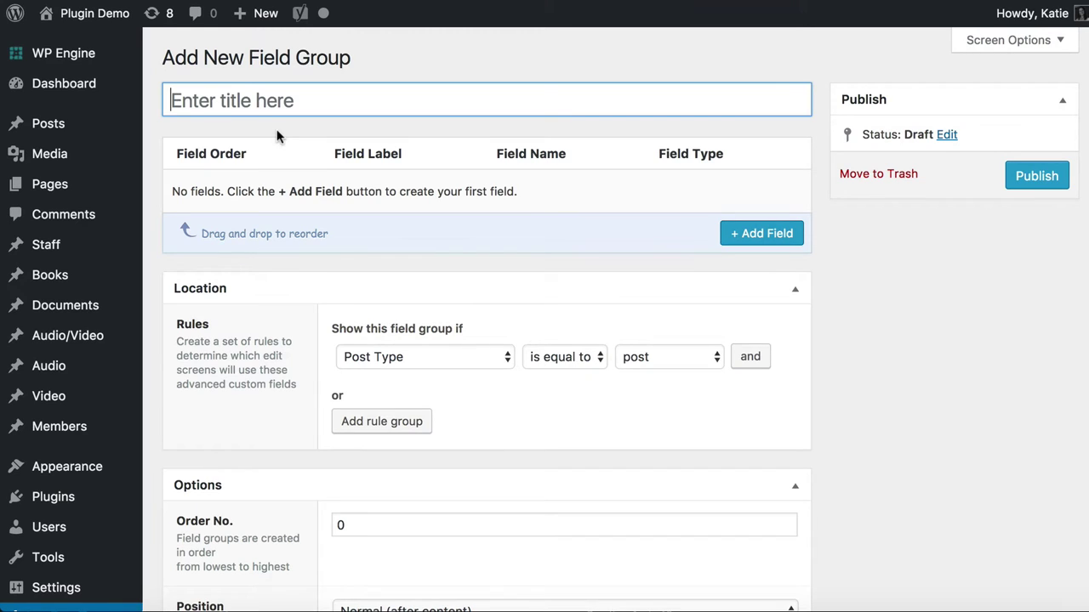
Title the new field group 'Member Data' and add its first field
{"action": "left_click", "coordinate": [257, 105]}
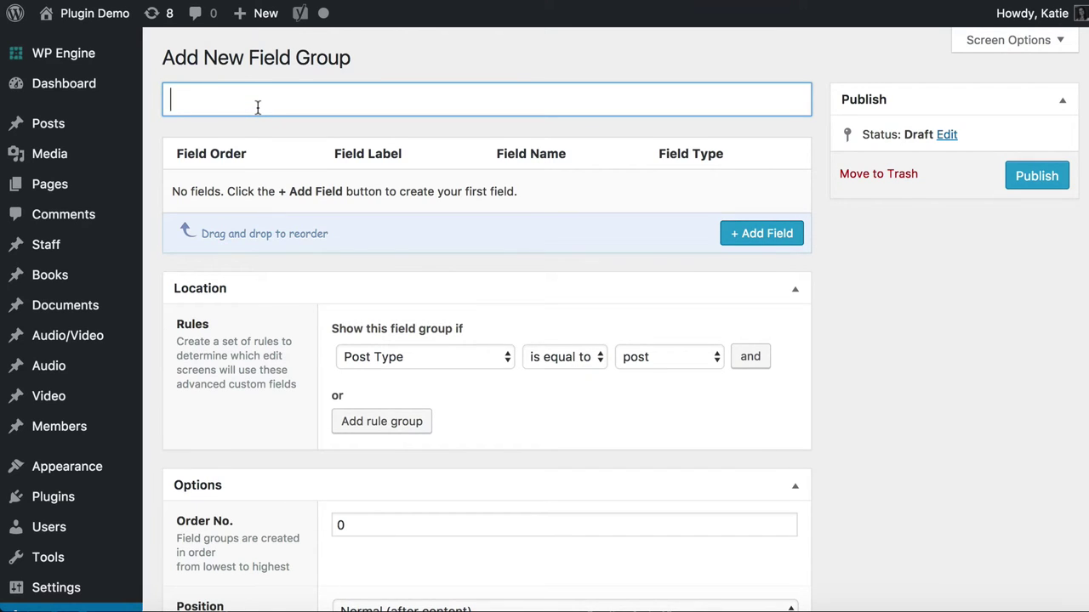
{"action": "type", "text": "e"}
{"action": "key", "text": "BackSpace"}
{"action": "type", "text": "Members D"}
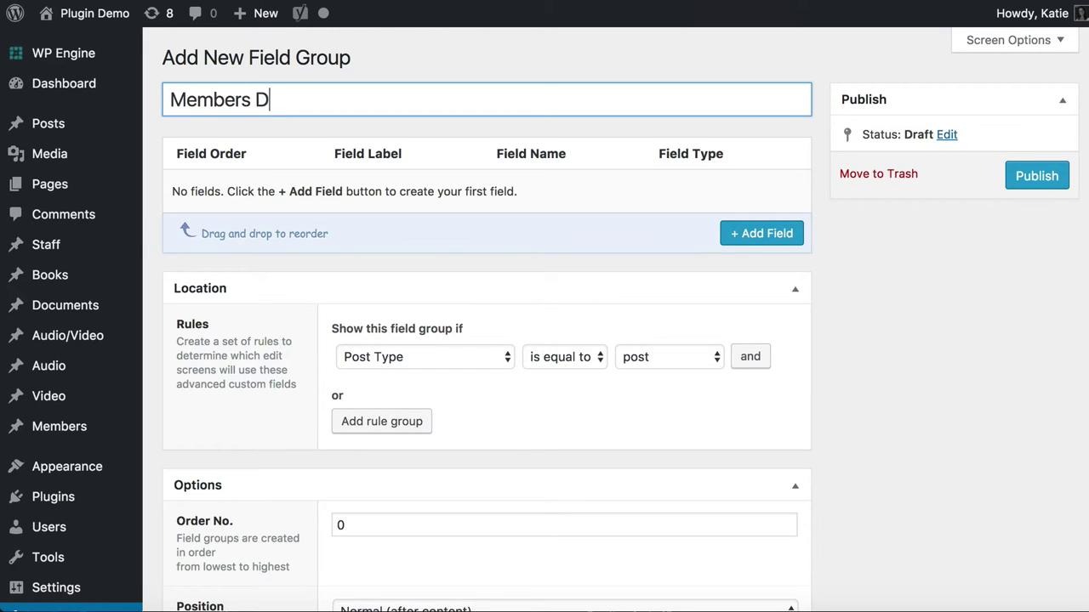
{"action": "key", "text": "BackSpace"}
{"action": "key", "text": "BackSpace"}
{"action": "key", "text": "BackSpace"}
{"action": "type", "text": "Data"}
{"action": "left_click_drag", "start_coordinate": [306, 112], "coordinate": [138, 104]}
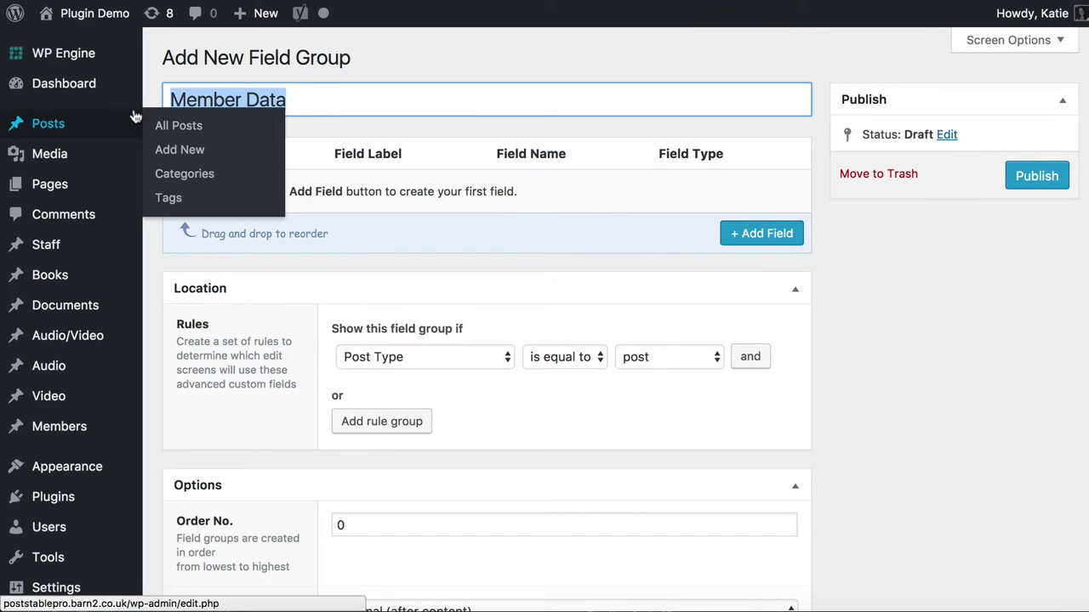
{"action": "left_click", "coordinate": [372, 91]}
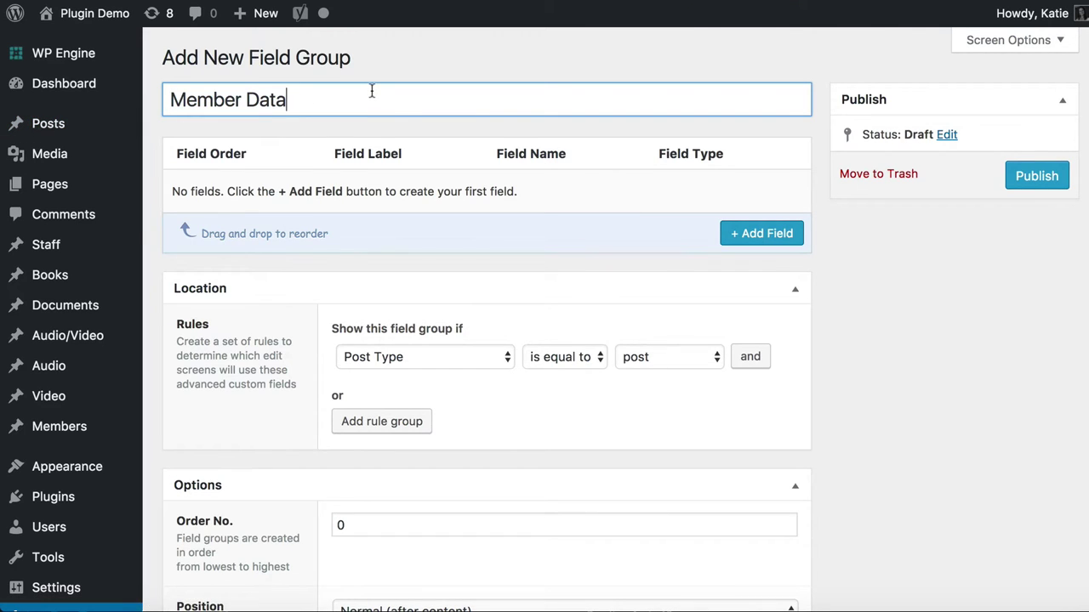
{"action": "left_click", "coordinate": [773, 235]}
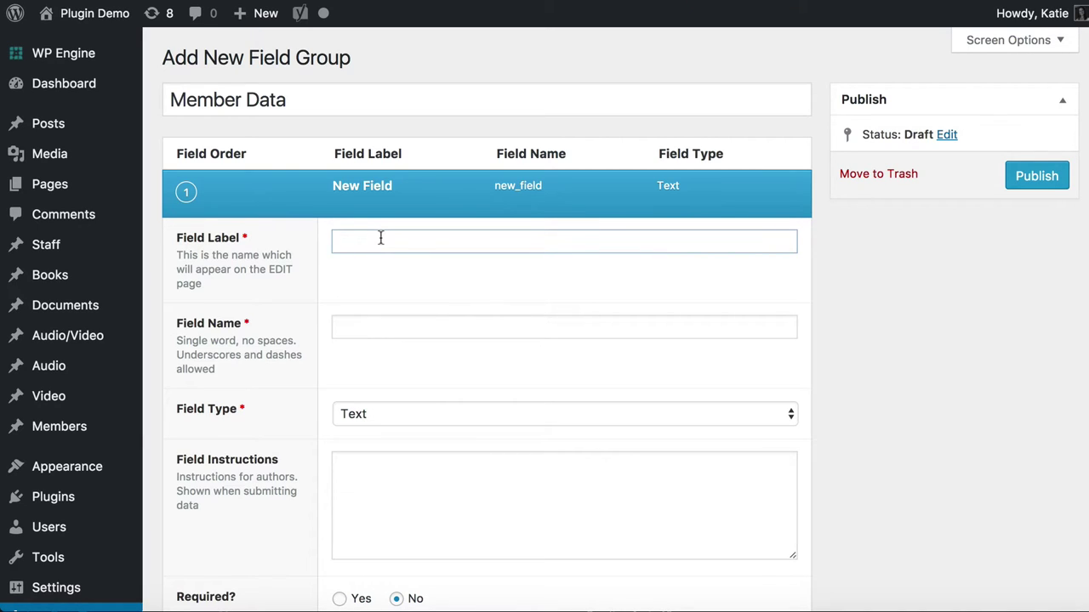
Label the first field 'Phone', named phone, keeping the Text field type
{"action": "type", "text": "Phone"}
{"action": "key", "text": "Tab"}
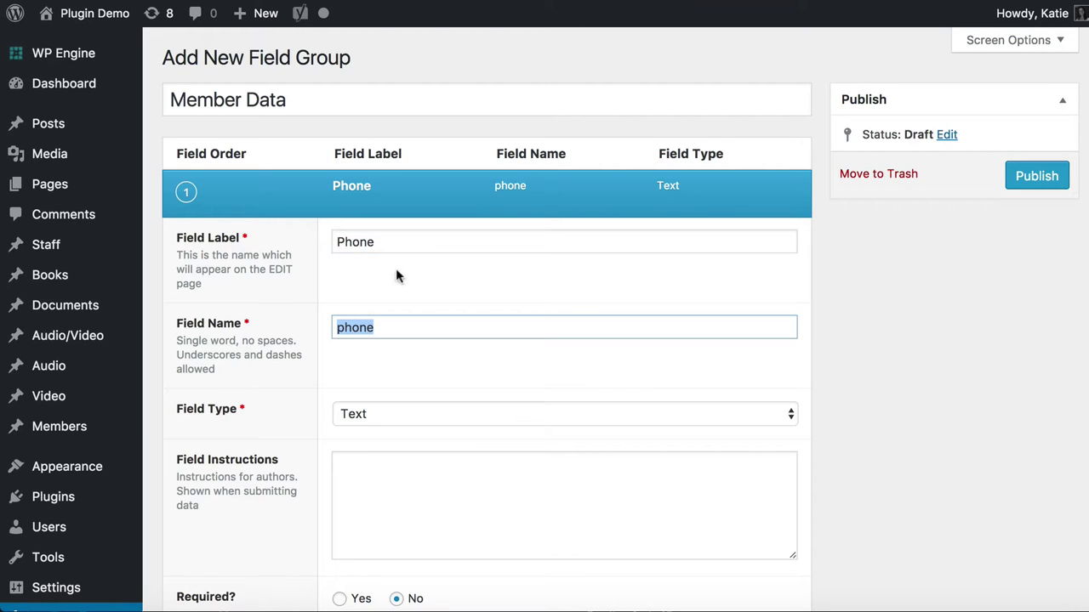
{"action": "left_click", "coordinate": [388, 326]}
{"action": "key", "text": "Home"}
{"action": "left_click", "coordinate": [379, 416]}
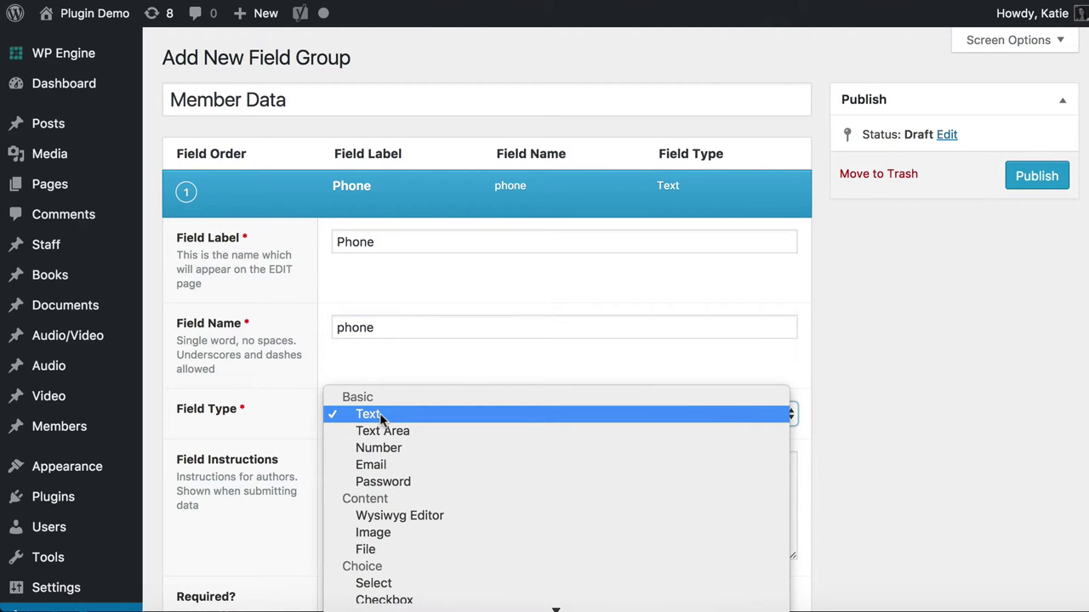
{"action": "scroll", "coordinate": [374, 425], "scroll_direction": "down", "scroll_amount": 5}
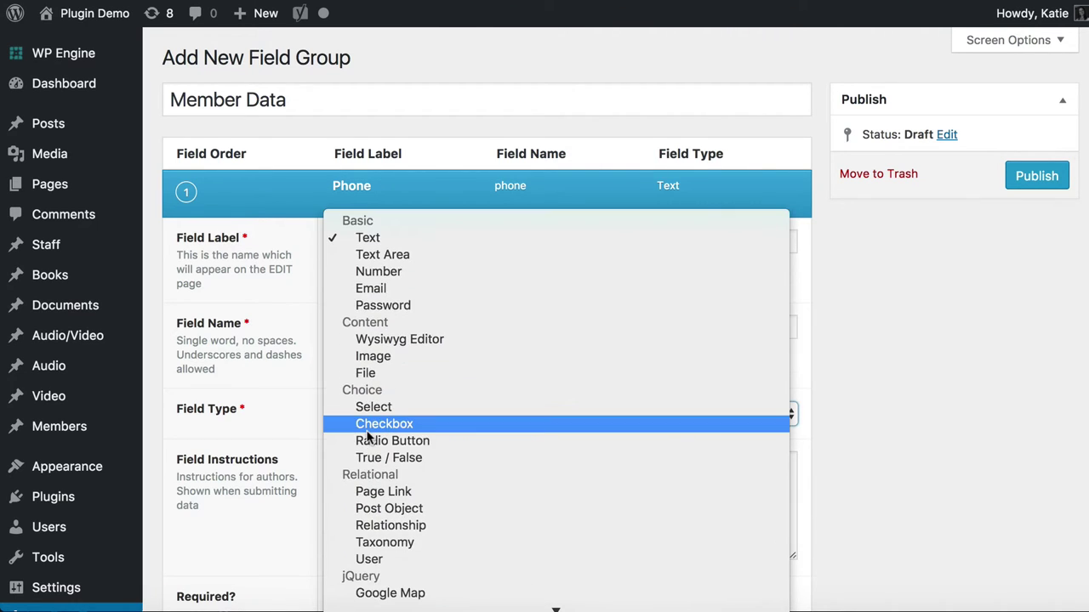
{"action": "left_click", "coordinate": [437, 233]}
Review the Phone field's instructions, default, placeholder and character limit, then add a second field
{"action": "scroll", "coordinate": [463, 452], "scroll_direction": "down", "scroll_amount": 3}
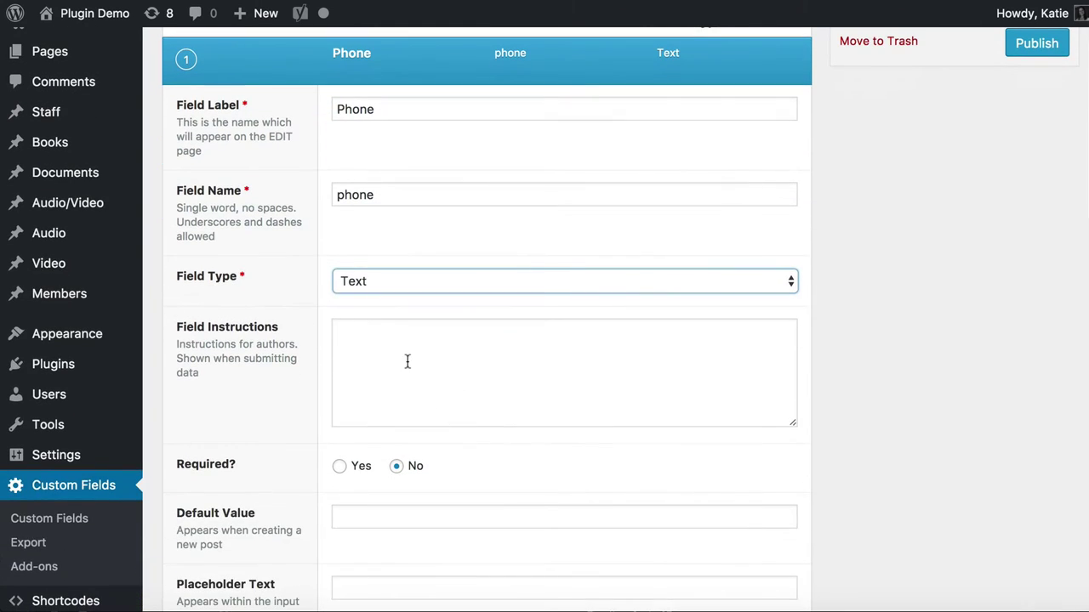
{"action": "left_click", "coordinate": [371, 343]}
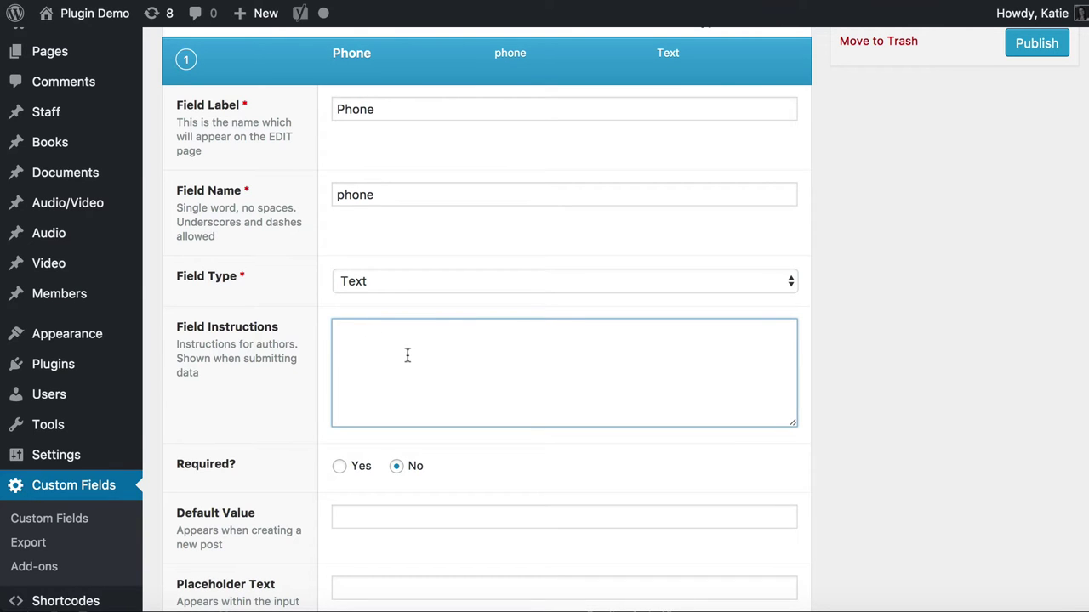
{"action": "scroll", "coordinate": [405, 352], "scroll_direction": "down", "scroll_amount": 3}
{"action": "scroll", "coordinate": [409, 362], "scroll_direction": "up", "scroll_amount": 3}
{"action": "left_click", "coordinate": [376, 138]}
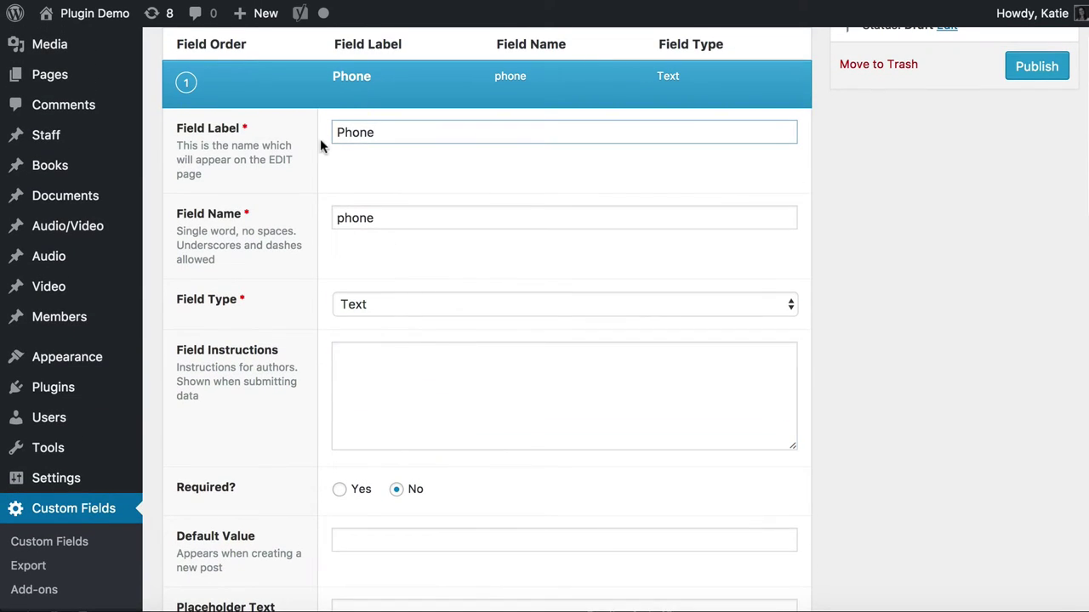
{"action": "left_click", "coordinate": [406, 353]}
{"action": "scroll", "coordinate": [407, 354], "scroll_direction": "down", "scroll_amount": 5}
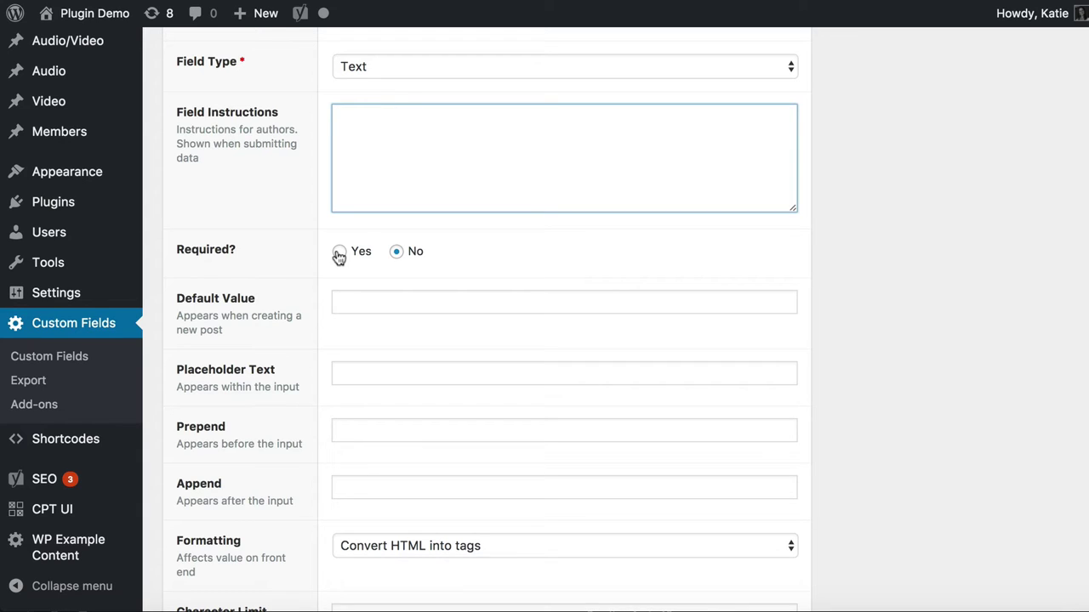
{"action": "left_click", "coordinate": [364, 304]}
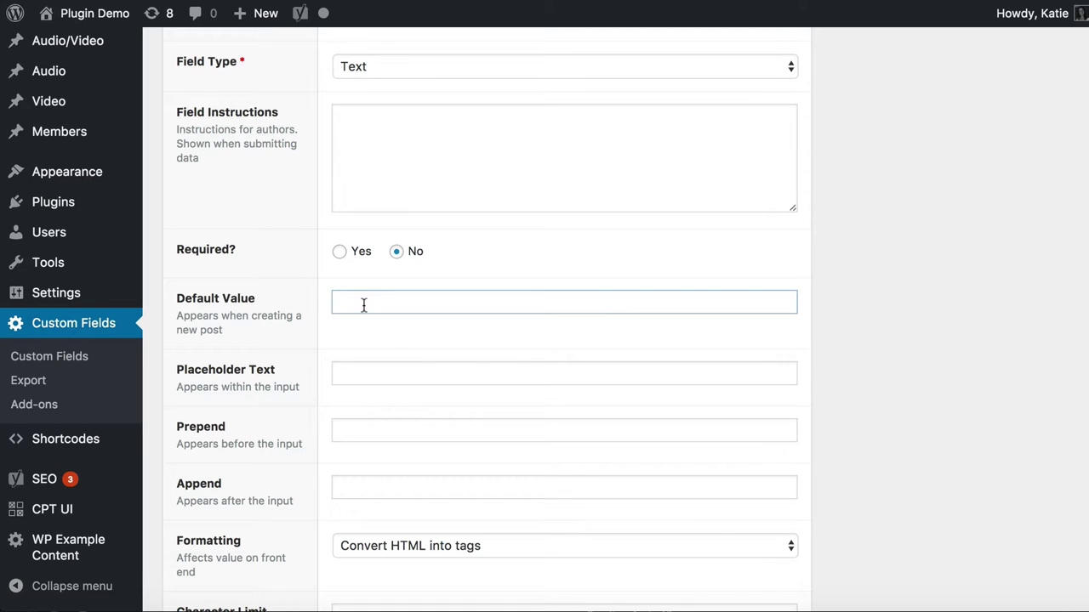
{"action": "scroll", "coordinate": [386, 353], "scroll_direction": "down", "scroll_amount": 3}
{"action": "left_click", "coordinate": [371, 266]}
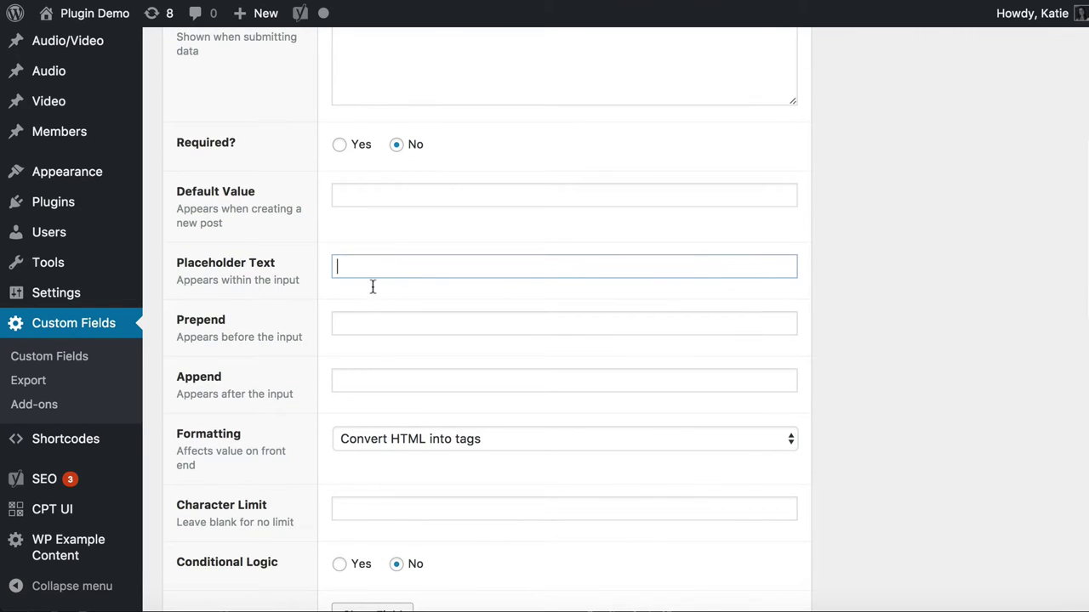
{"action": "scroll", "coordinate": [369, 319], "scroll_direction": "down", "scroll_amount": 5}
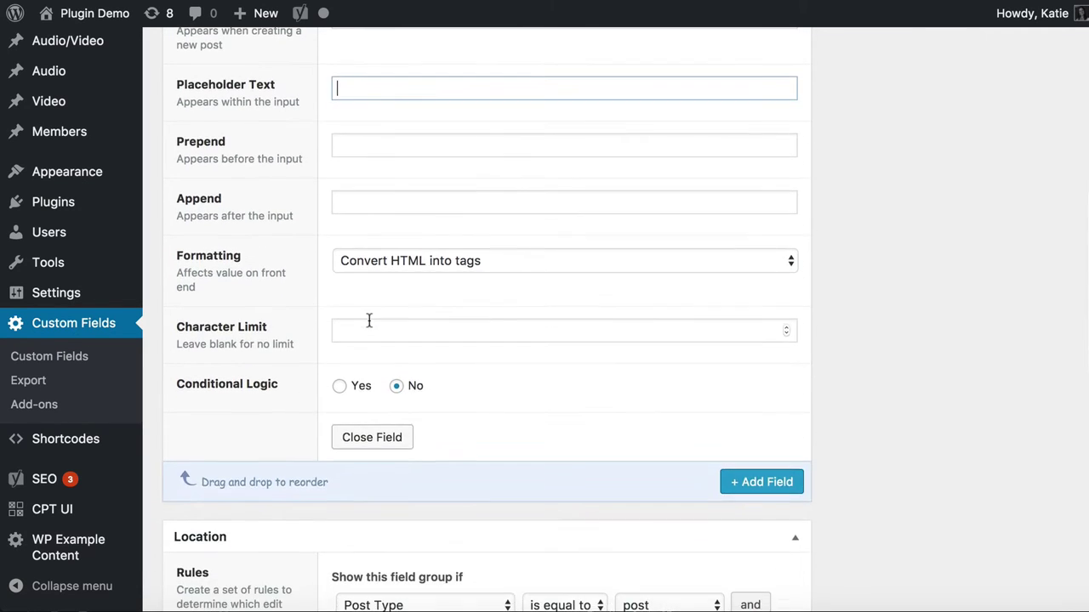
{"action": "left_click", "coordinate": [359, 328]}
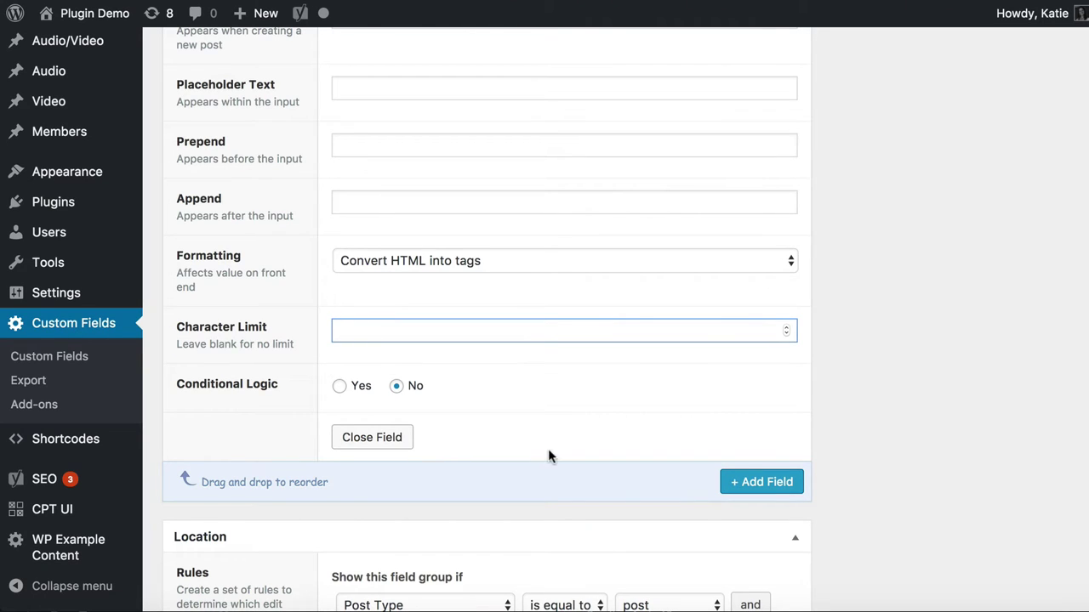
{"action": "left_click", "coordinate": [748, 483]}
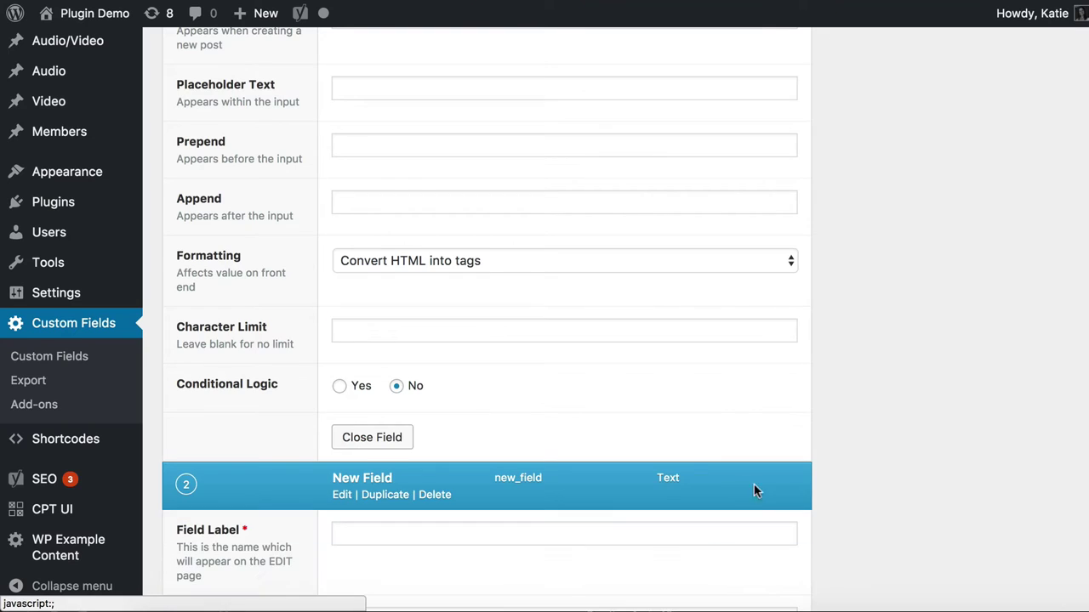
{"action": "scroll", "coordinate": [420, 292], "scroll_direction": "down", "scroll_amount": 3}
{"action": "type", "text": "Email"}
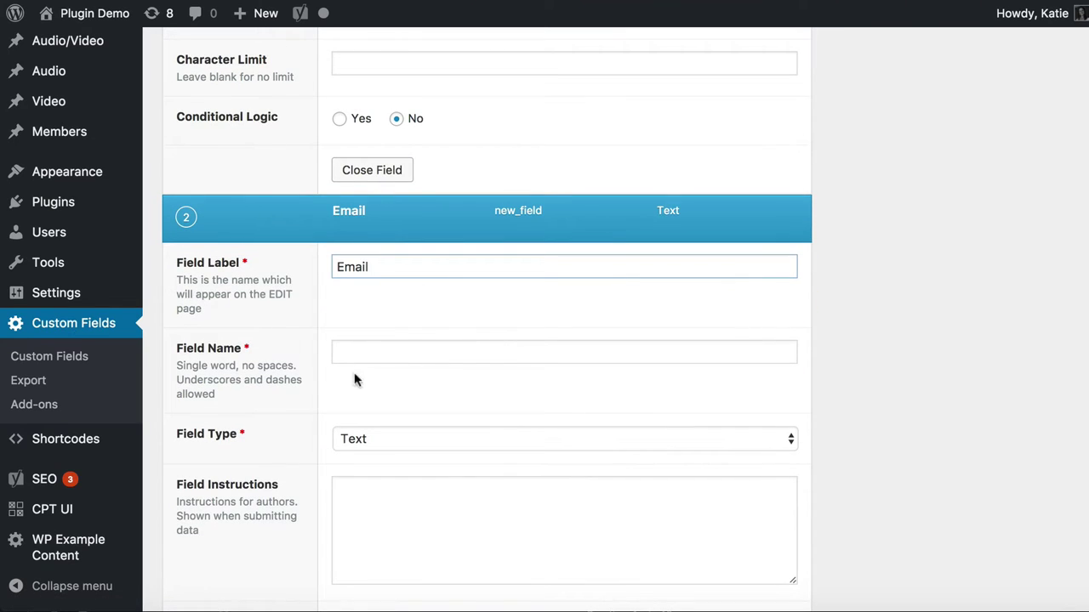
{"action": "left_click", "coordinate": [367, 352]}
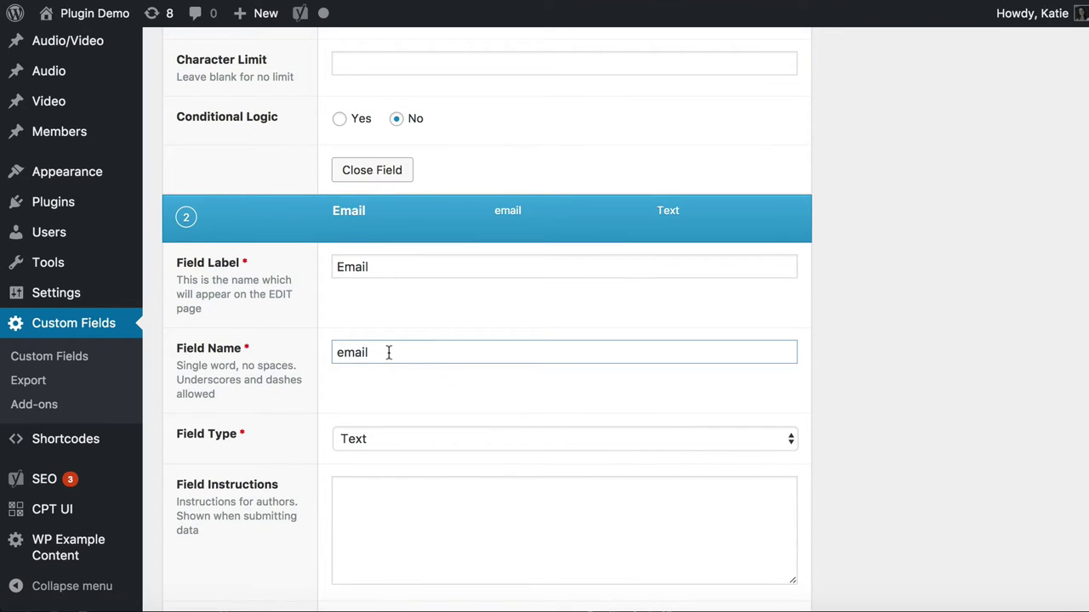
{"action": "left_click_drag", "start_coordinate": [375, 352], "coordinate": [334, 352]}
{"action": "scroll", "coordinate": [479, 437], "scroll_direction": "down", "scroll_amount": 5}
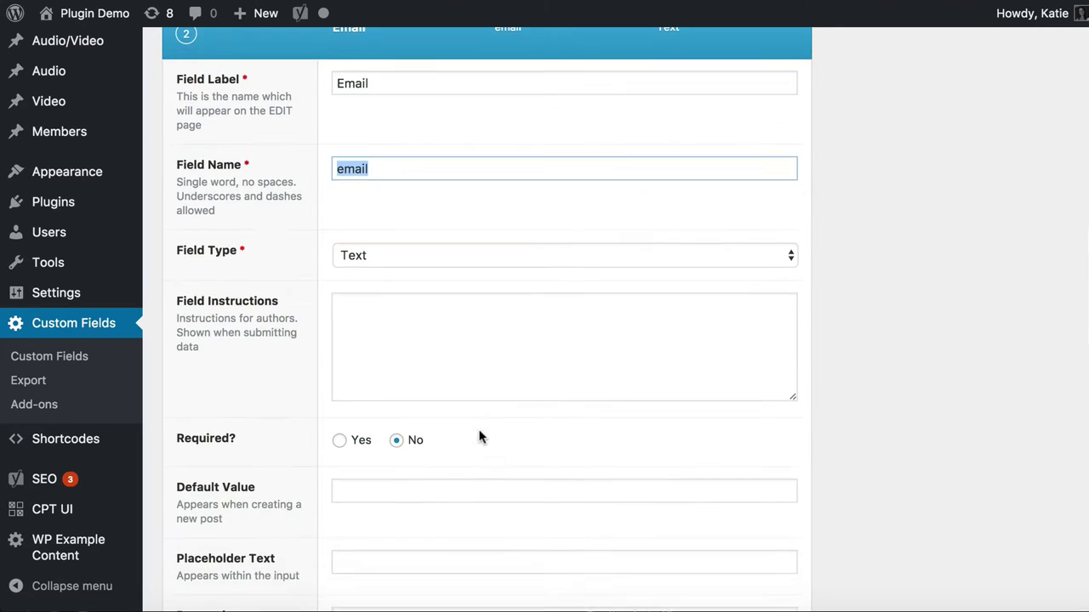
{"action": "left_click", "coordinate": [445, 229]}
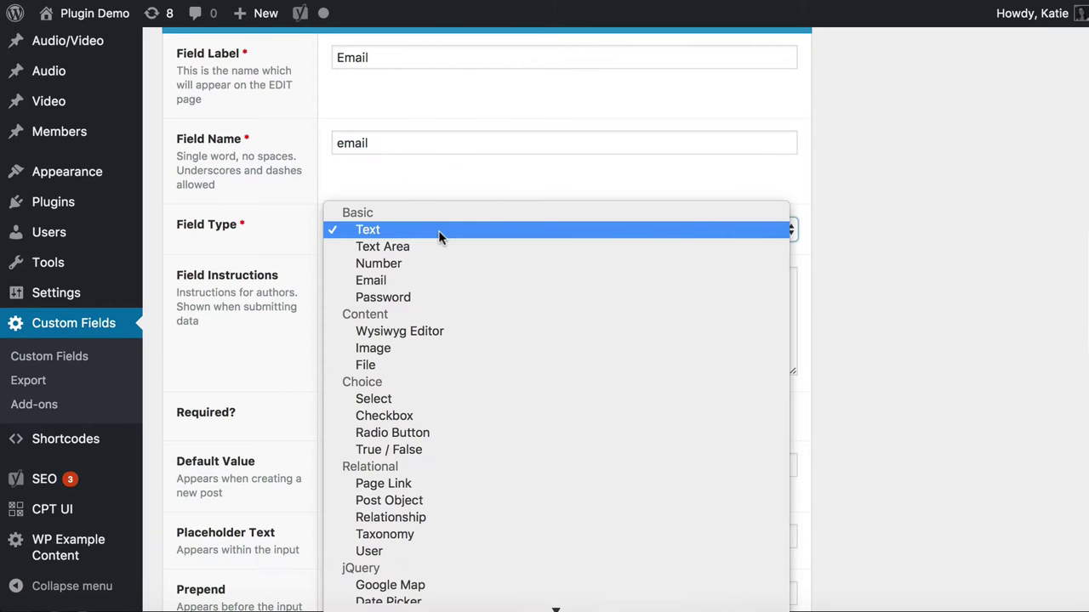
{"action": "left_click", "coordinate": [384, 279]}
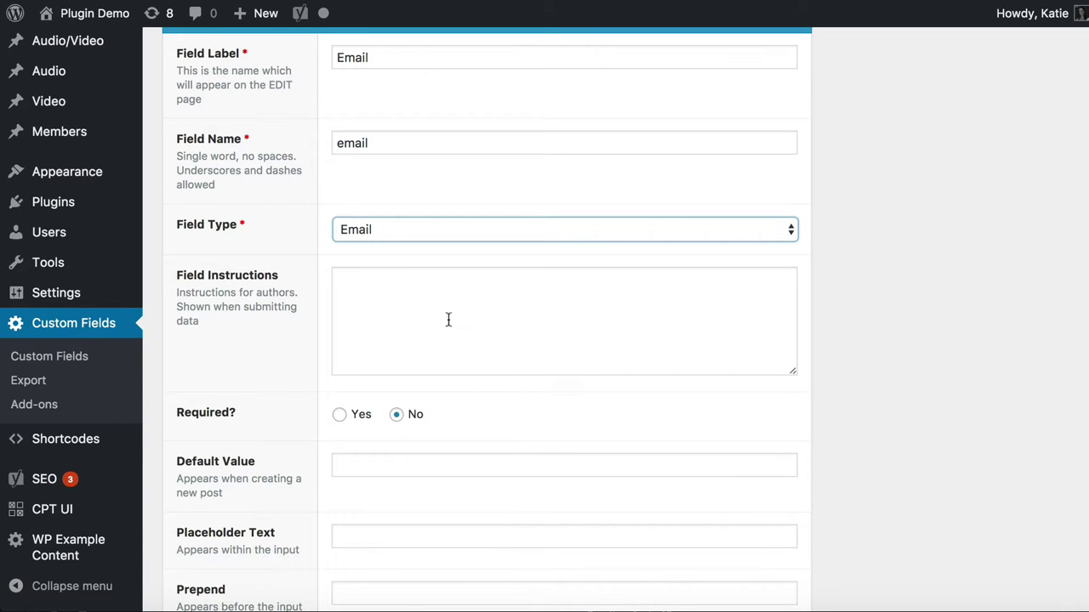
{"action": "scroll", "coordinate": [449, 318], "scroll_direction": "down", "scroll_amount": 5}
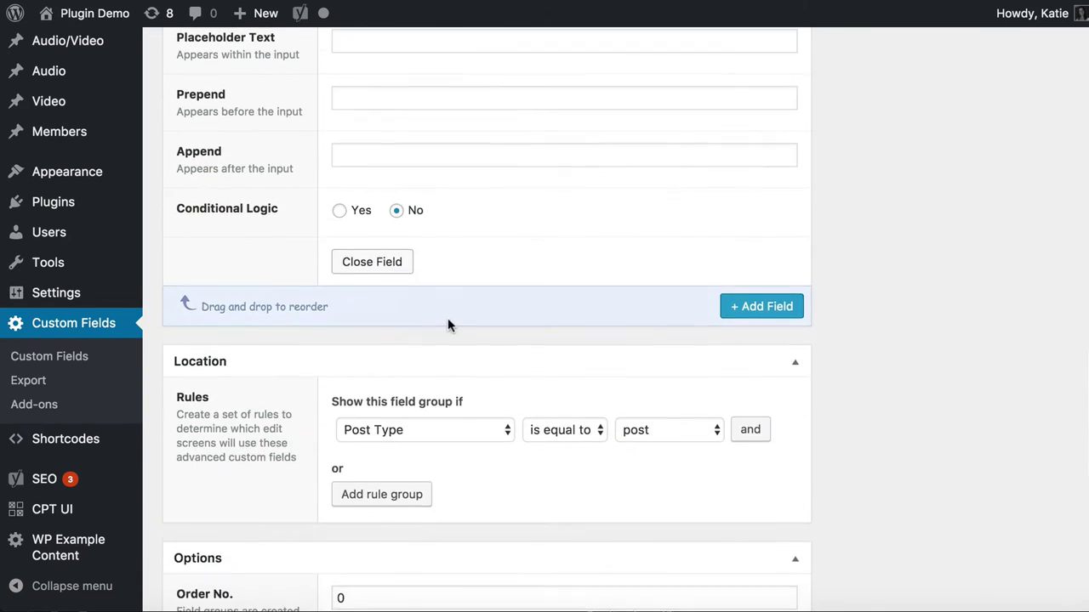
{"action": "scroll", "coordinate": [563, 298], "scroll_direction": "up", "scroll_amount": 4}
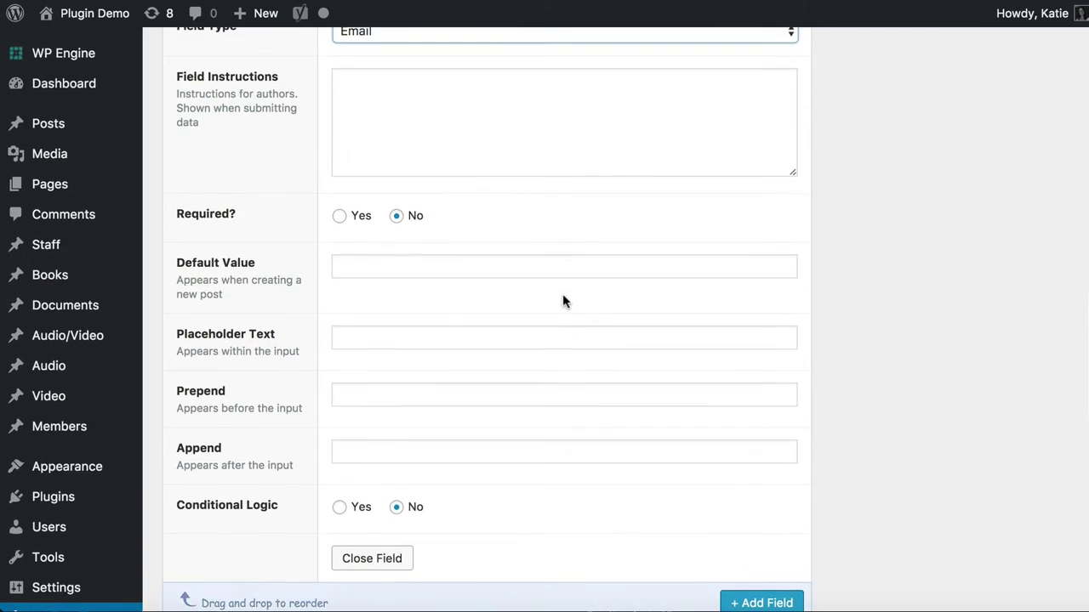
{"action": "scroll", "coordinate": [562, 298], "scroll_direction": "down", "scroll_amount": 4}
{"action": "scroll", "coordinate": [562, 299], "scroll_direction": "down", "scroll_amount": 5}
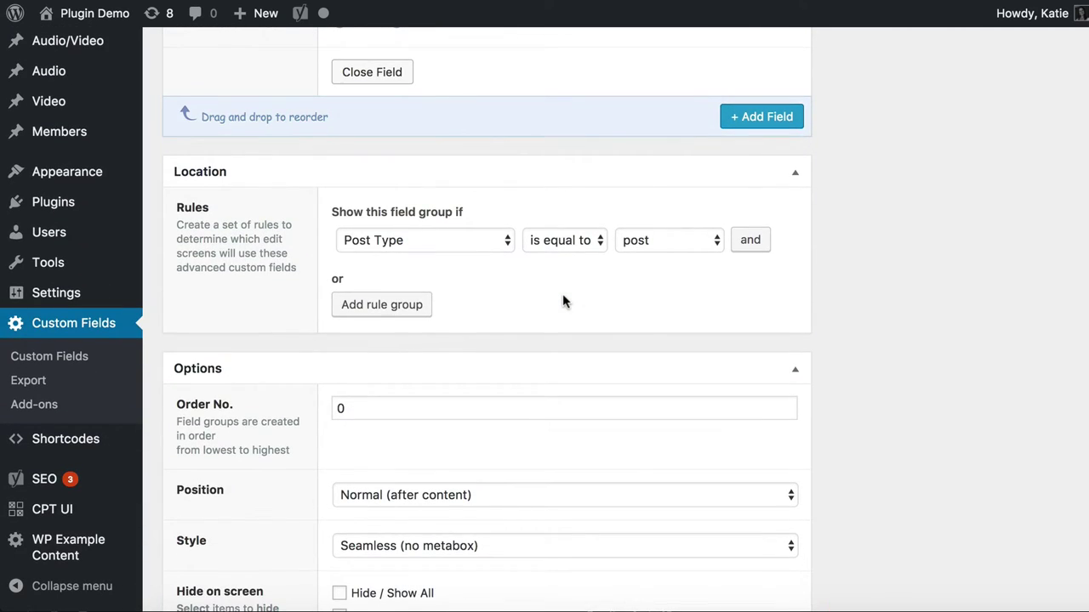
{"action": "scroll", "coordinate": [562, 299], "scroll_direction": "up", "scroll_amount": 13}
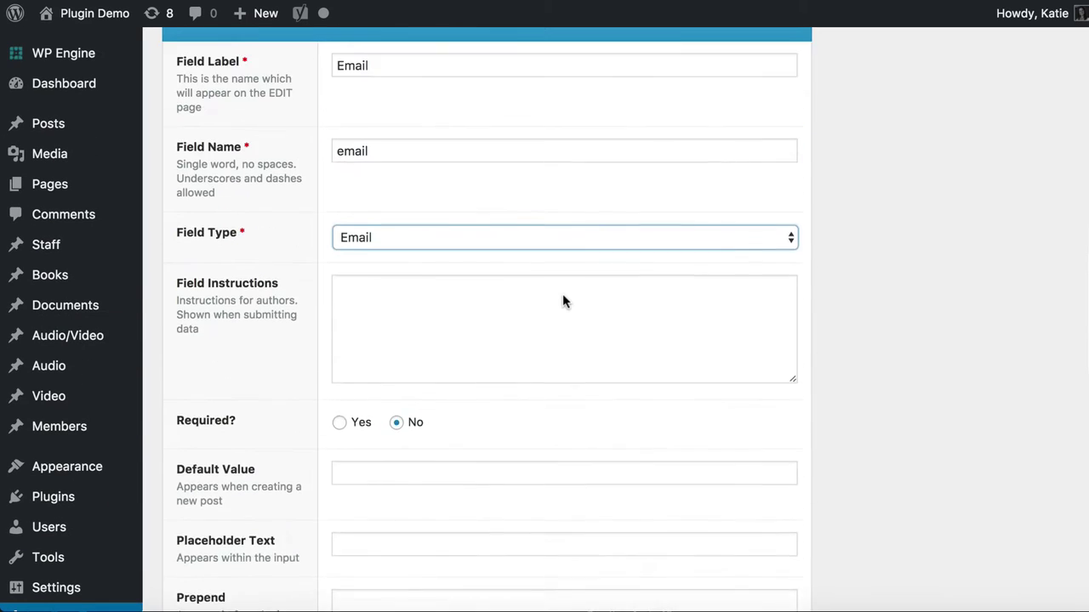
{"action": "scroll", "coordinate": [563, 300], "scroll_direction": "up", "scroll_amount": 4}
{"action": "scroll", "coordinate": [562, 300], "scroll_direction": "down", "scroll_amount": 8}
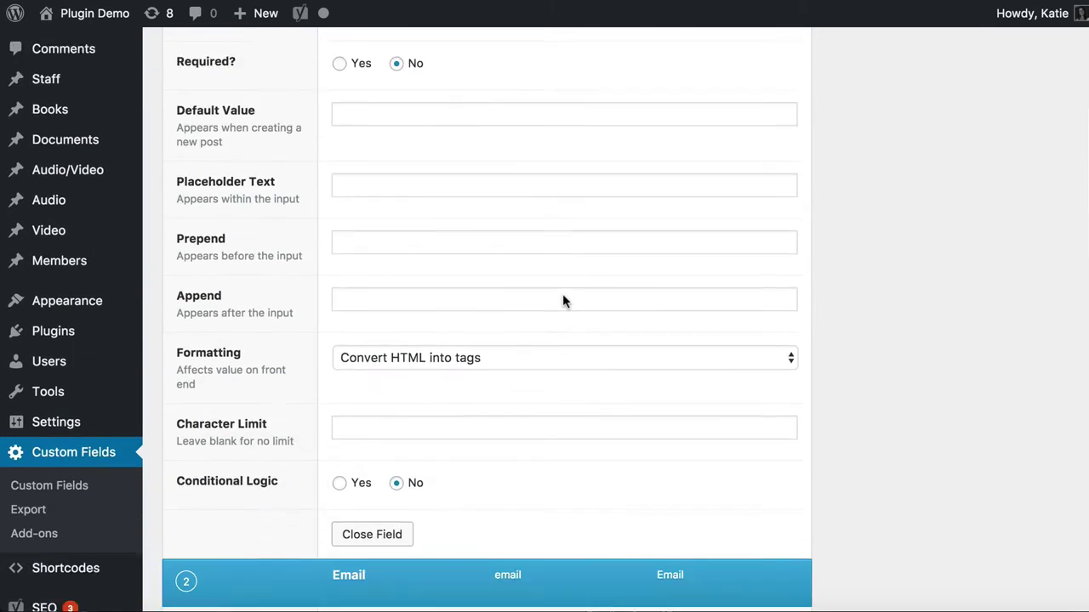
{"action": "scroll", "coordinate": [563, 295], "scroll_direction": "down", "scroll_amount": 7}
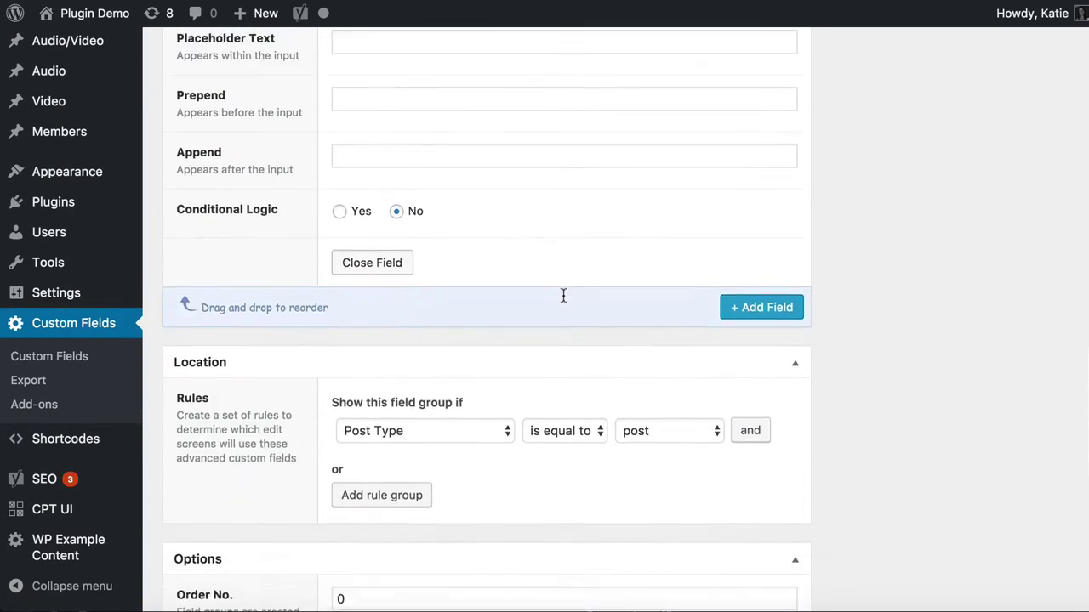
{"action": "scroll", "coordinate": [563, 301], "scroll_direction": "down", "scroll_amount": 1}
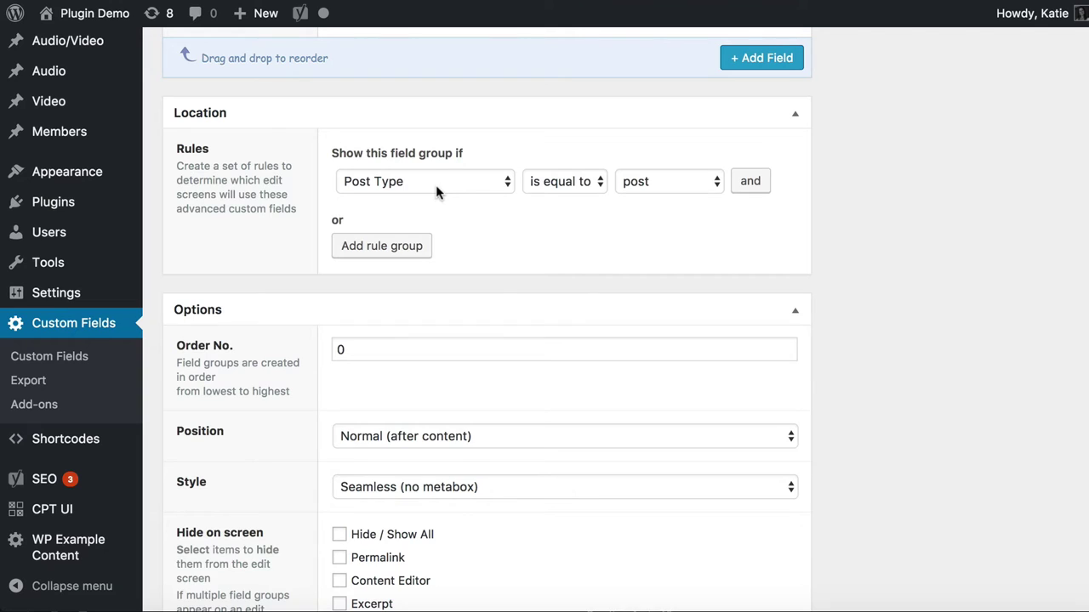
Change the location rule to Post Type is equal to members
{"action": "left_click", "coordinate": [691, 184]}
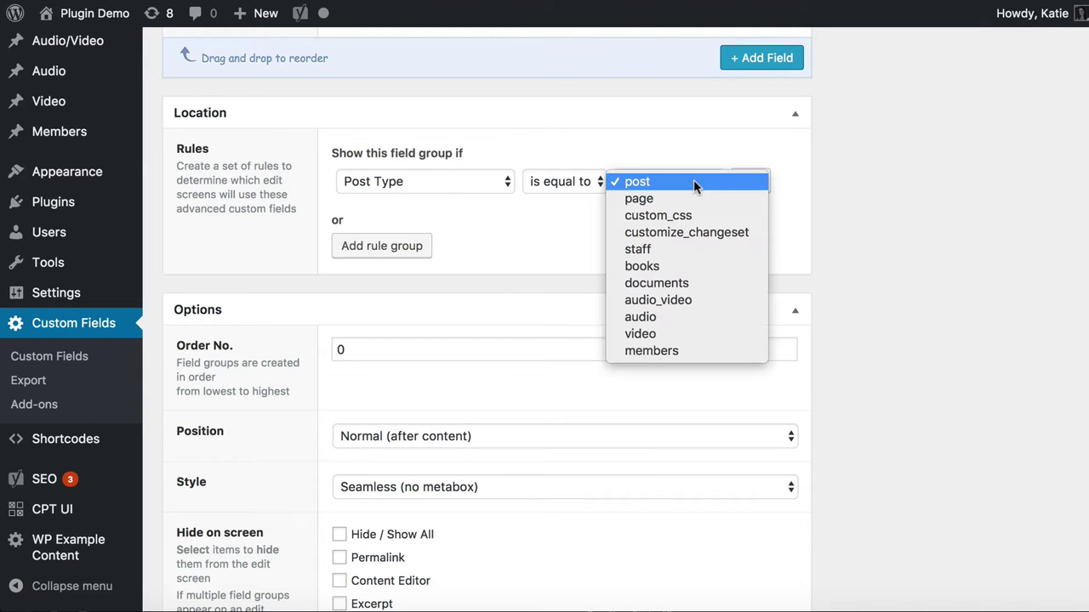
{"action": "left_click", "coordinate": [687, 182]}
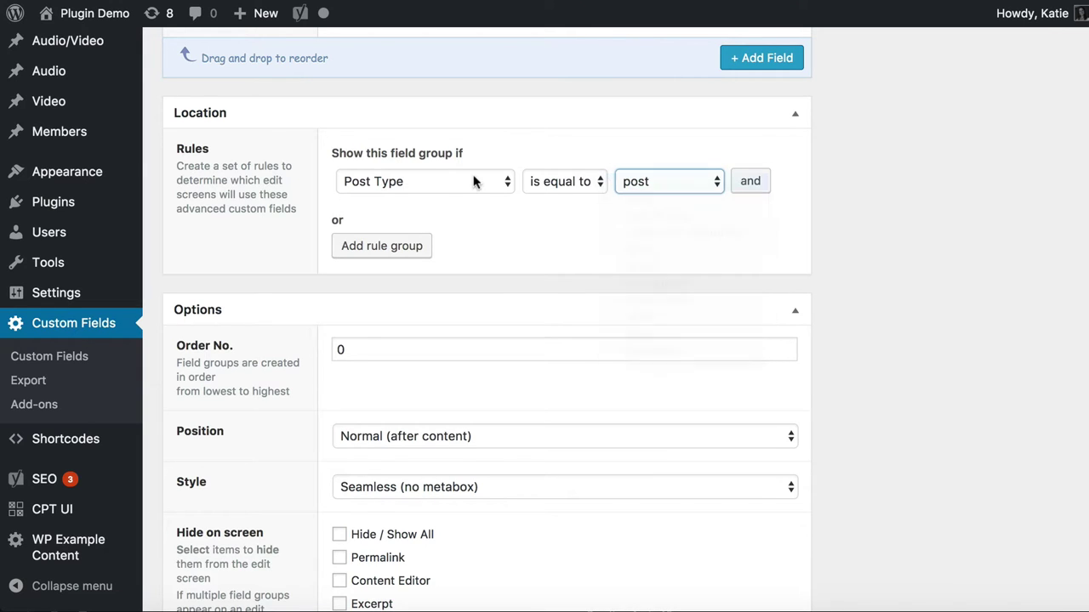
{"action": "left_click", "coordinate": [643, 183]}
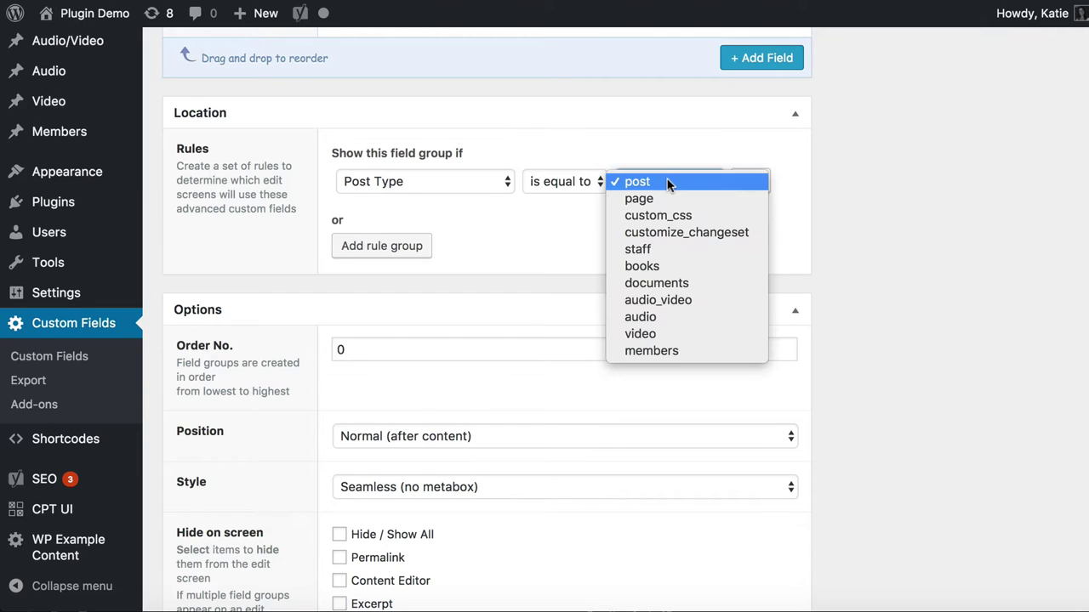
{"action": "left_click", "coordinate": [646, 351]}
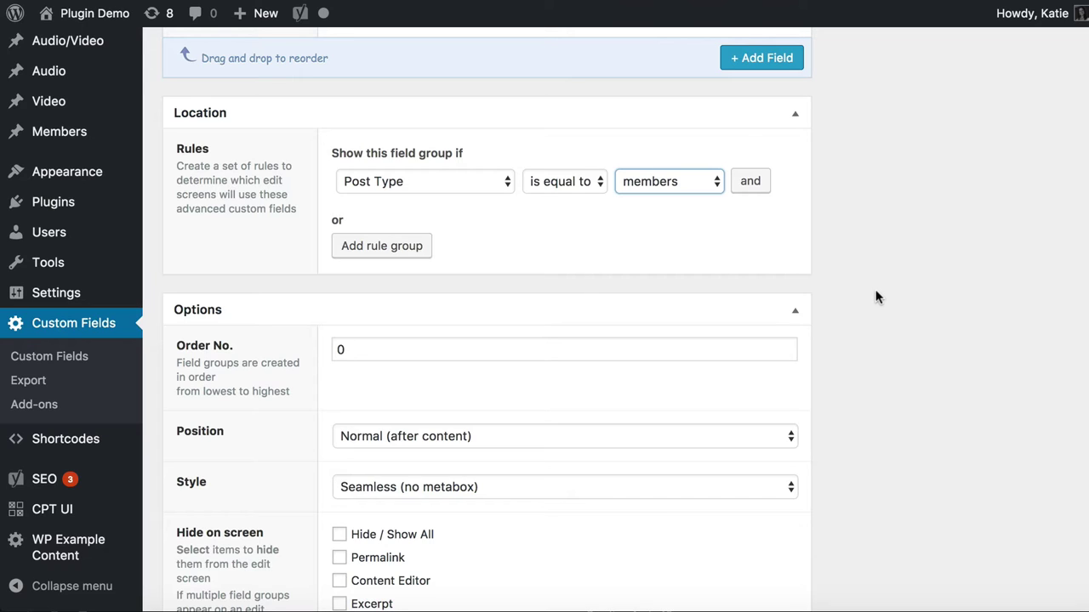
{"action": "scroll", "coordinate": [875, 297], "scroll_direction": "down", "scroll_amount": 5}
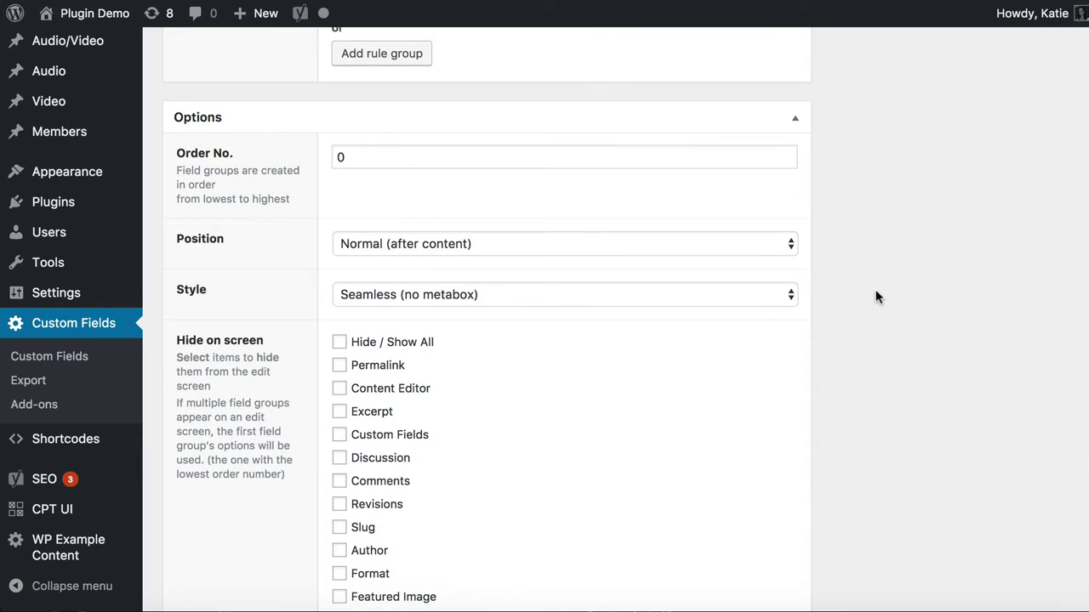
{"action": "scroll", "coordinate": [878, 297], "scroll_direction": "down", "scroll_amount": 4}
{"action": "scroll", "coordinate": [877, 297], "scroll_direction": "up", "scroll_amount": 20}
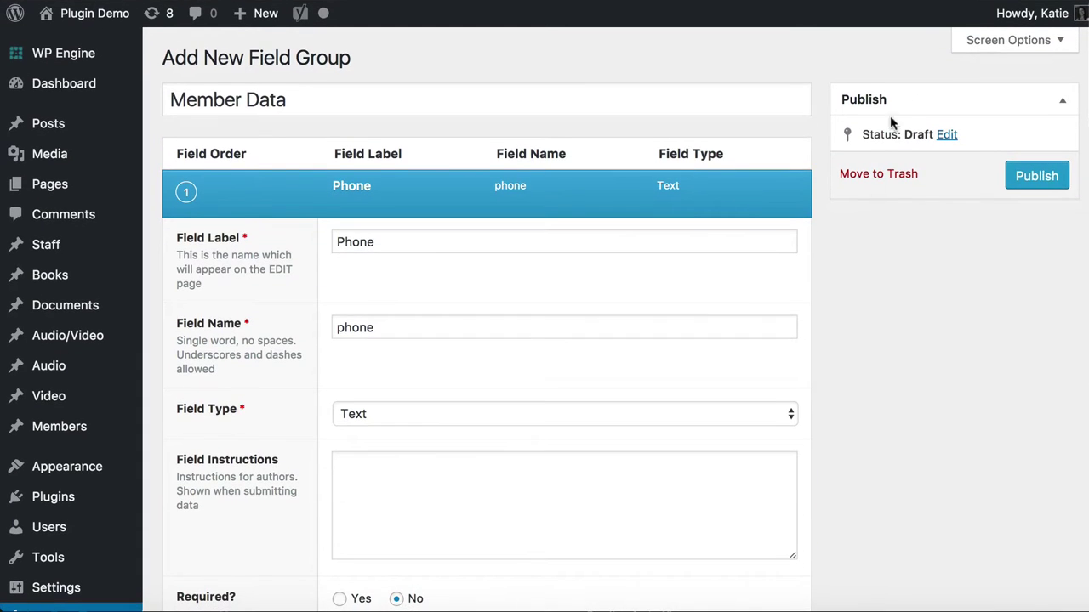
Publish the Member Data field group with its Phone and Email fields
{"action": "left_click", "coordinate": [1035, 177]}
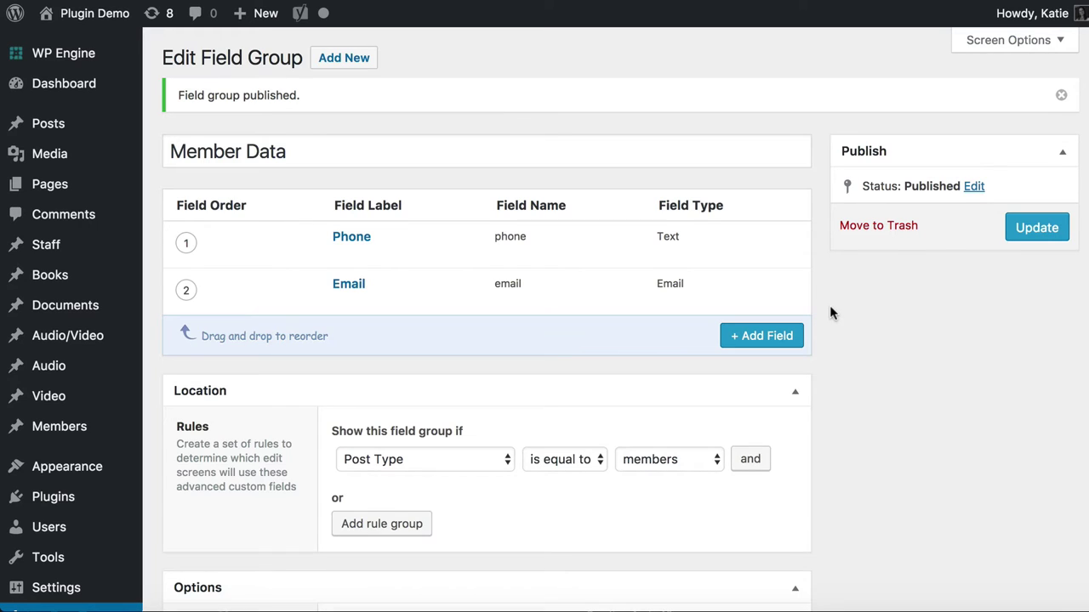
{"action": "mouse_move", "coordinate": [347, 285]}
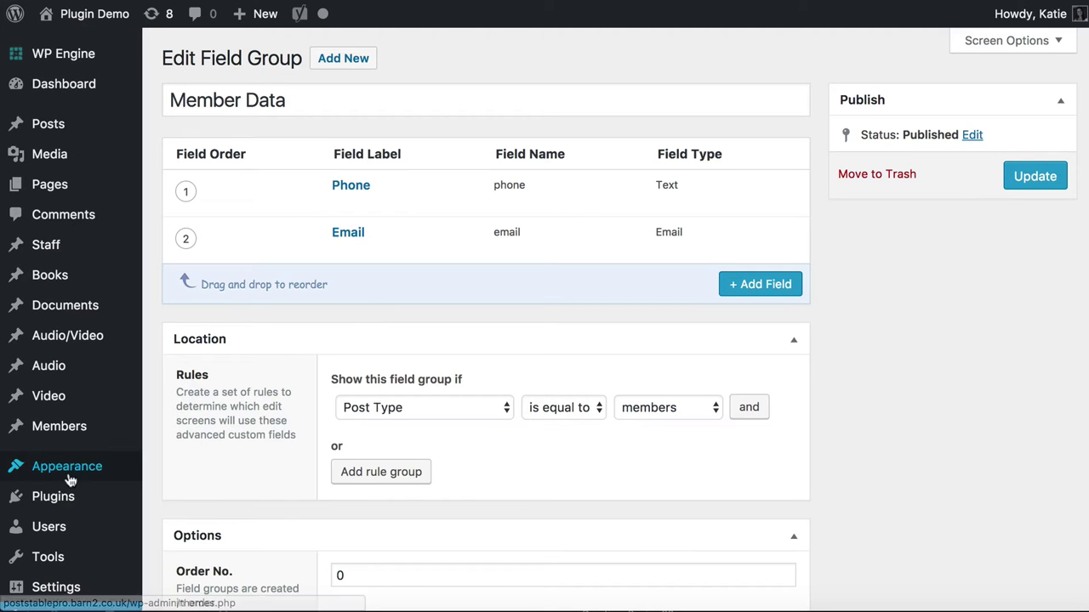
{"action": "scroll", "coordinate": [76, 466], "scroll_direction": "down", "scroll_amount": 5}
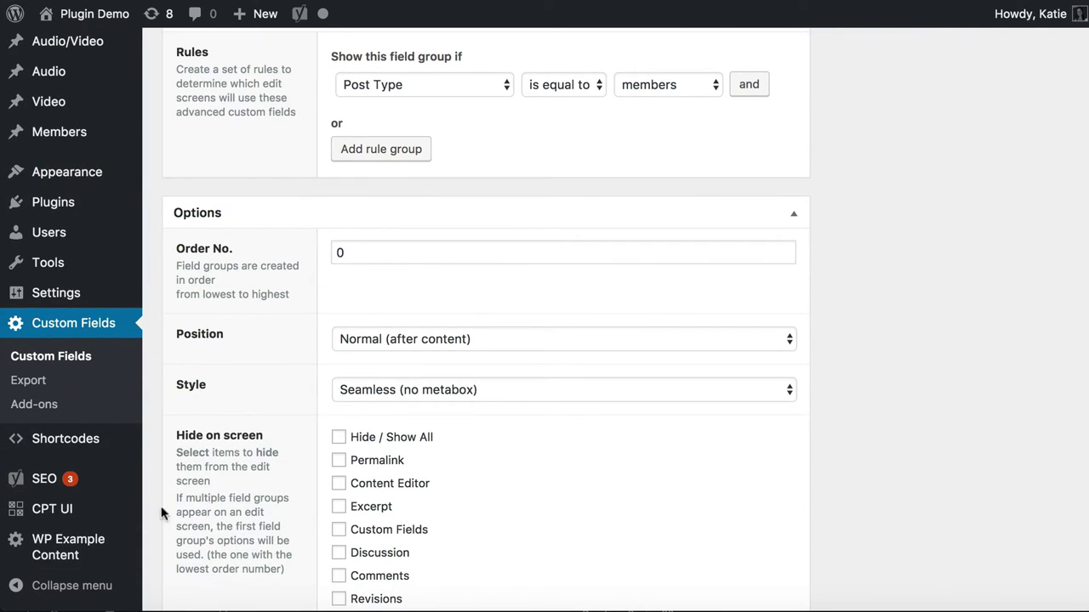
{"action": "mouse_move", "coordinate": [51, 514]}
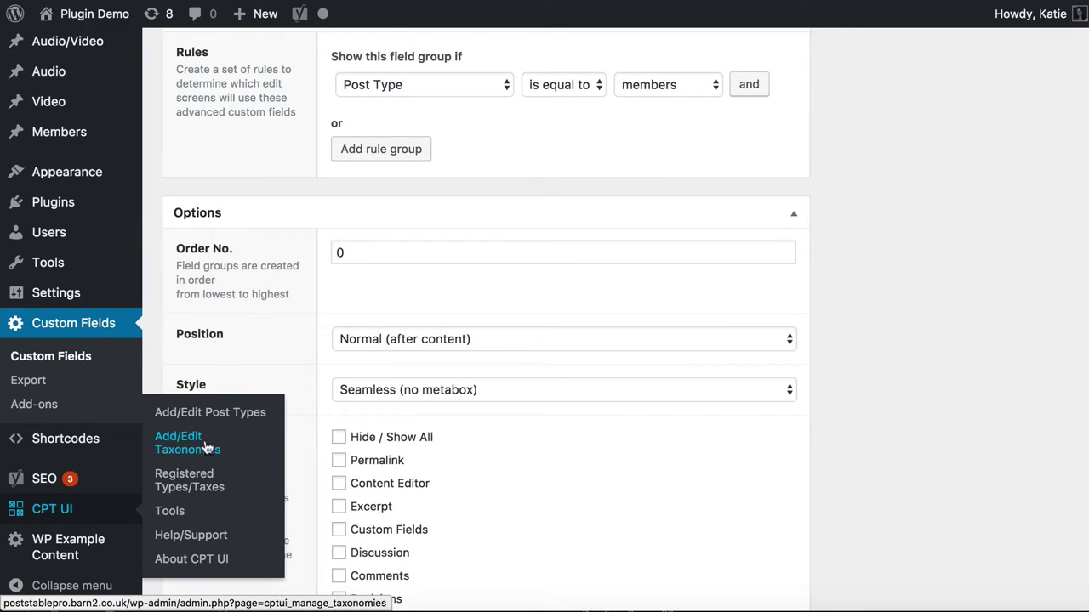
Start a new taxonomy with slug 'level', plural label Levels and singular label Level
{"action": "left_click", "coordinate": [273, 454]}
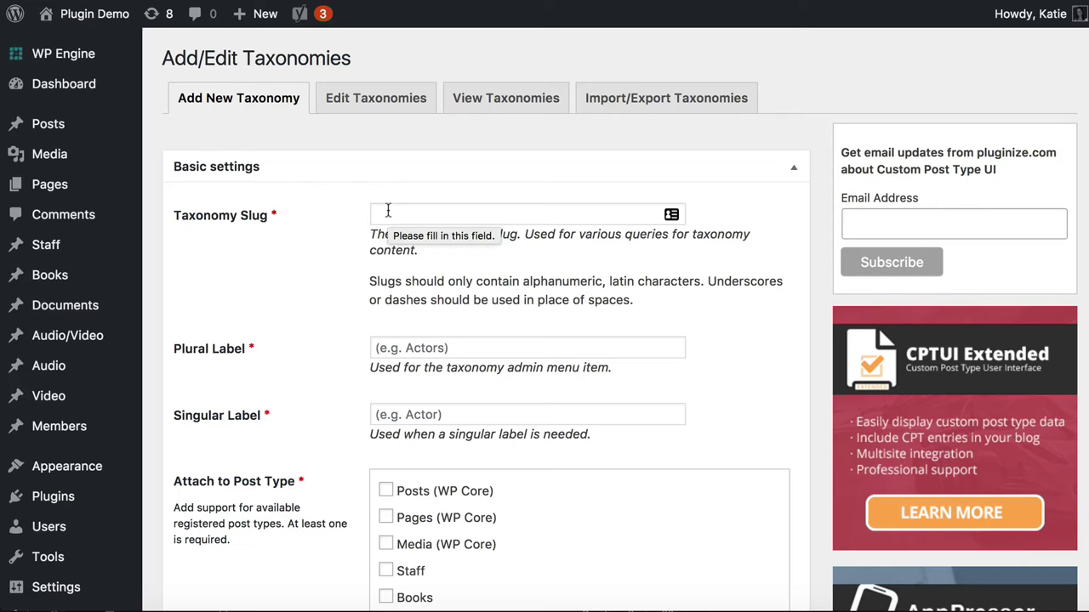
{"action": "left_click", "coordinate": [388, 210]}
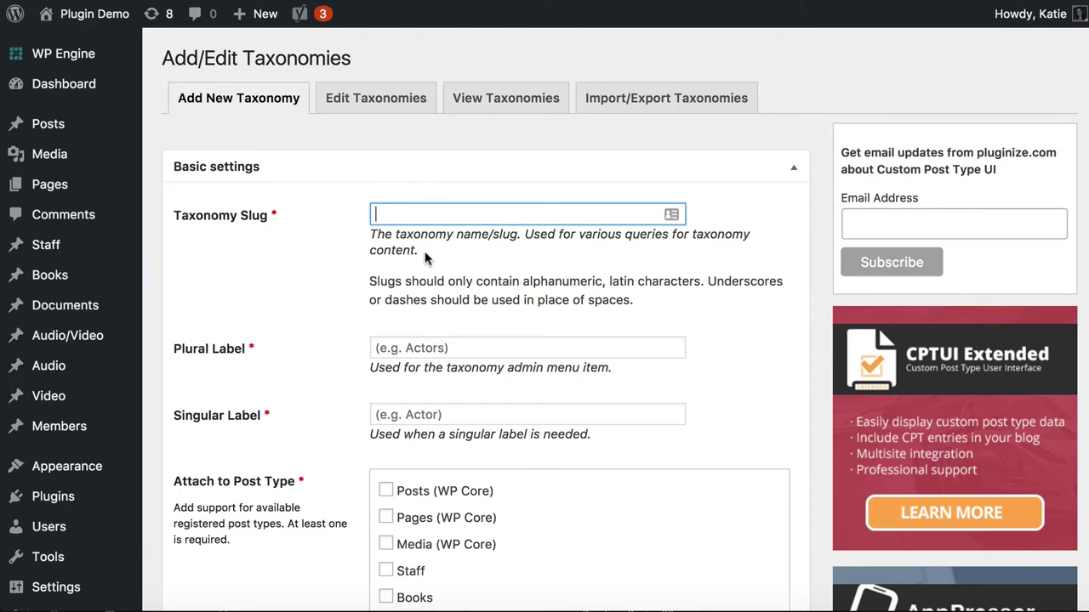
{"action": "scroll", "coordinate": [426, 256], "scroll_direction": "down", "scroll_amount": 1}
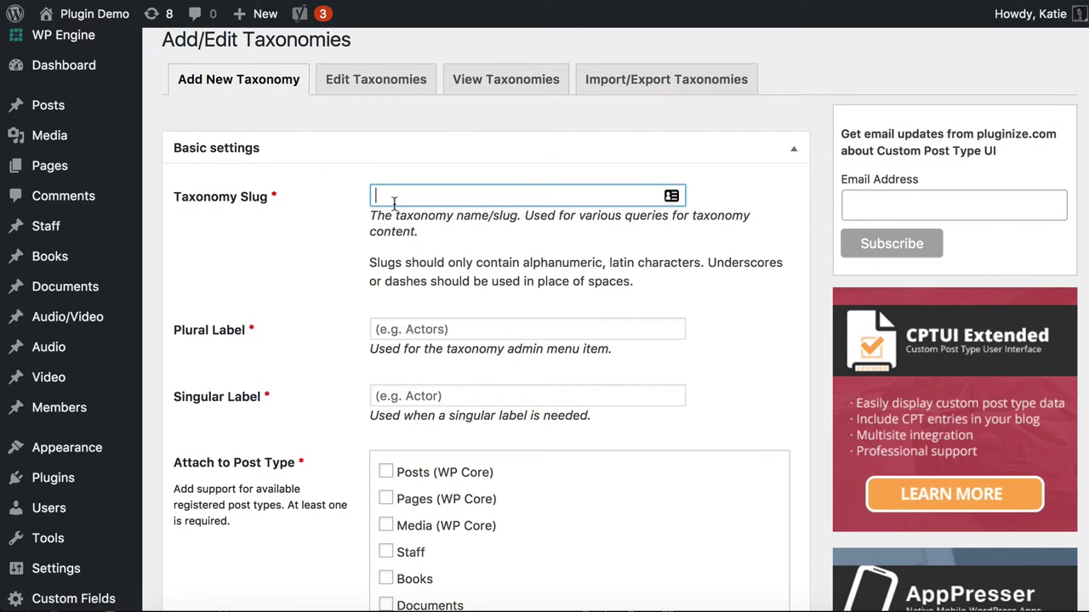
{"action": "type", "text": "level"}
{"action": "left_click", "coordinate": [440, 323]}
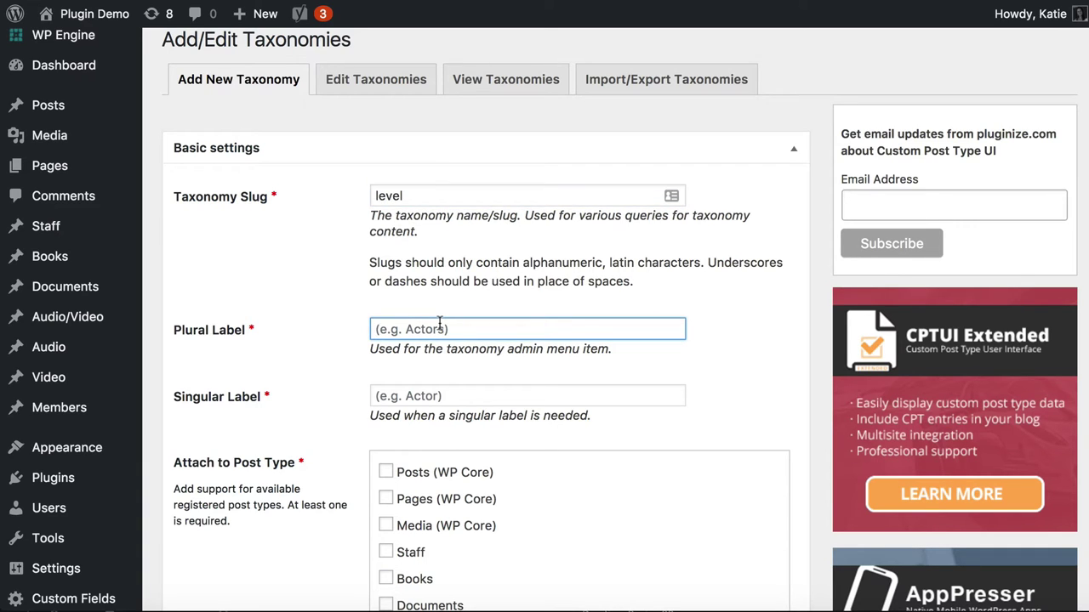
{"action": "type", "text": "Levels"}
{"action": "key", "text": "Tab"}
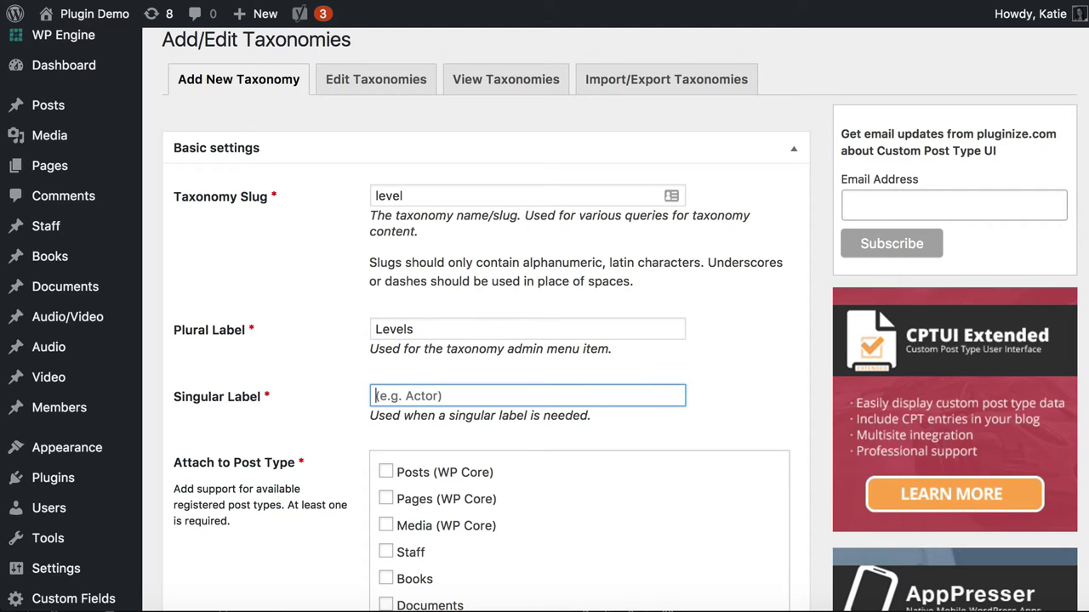
{"action": "type", "text": "Level"}
Attach the level taxonomy to the Members post type and save it
{"action": "scroll", "coordinate": [252, 242], "scroll_direction": "down", "scroll_amount": 5}
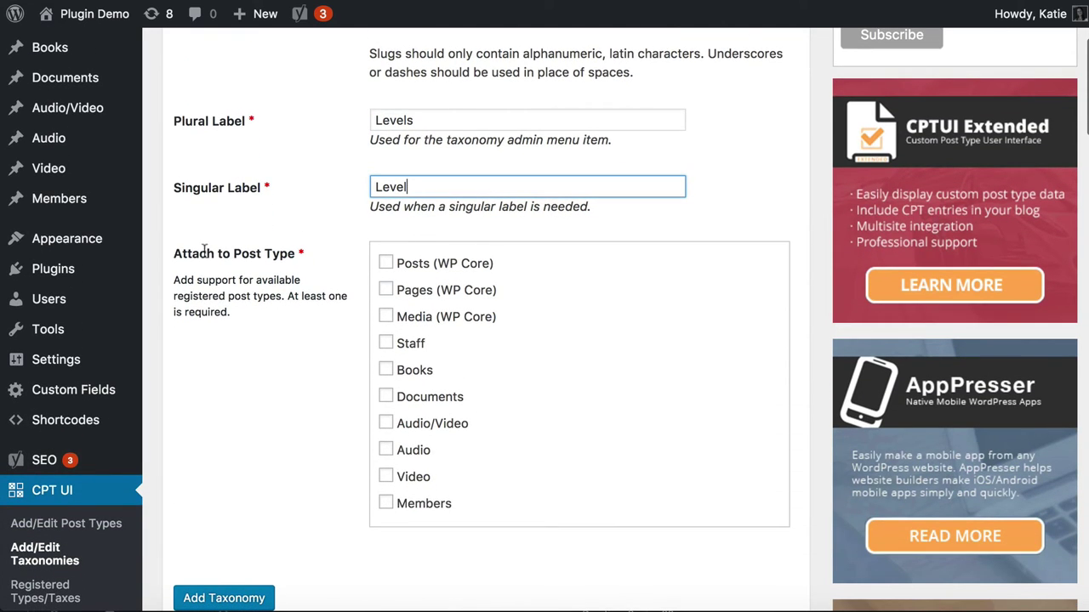
{"action": "left_click", "coordinate": [387, 506]}
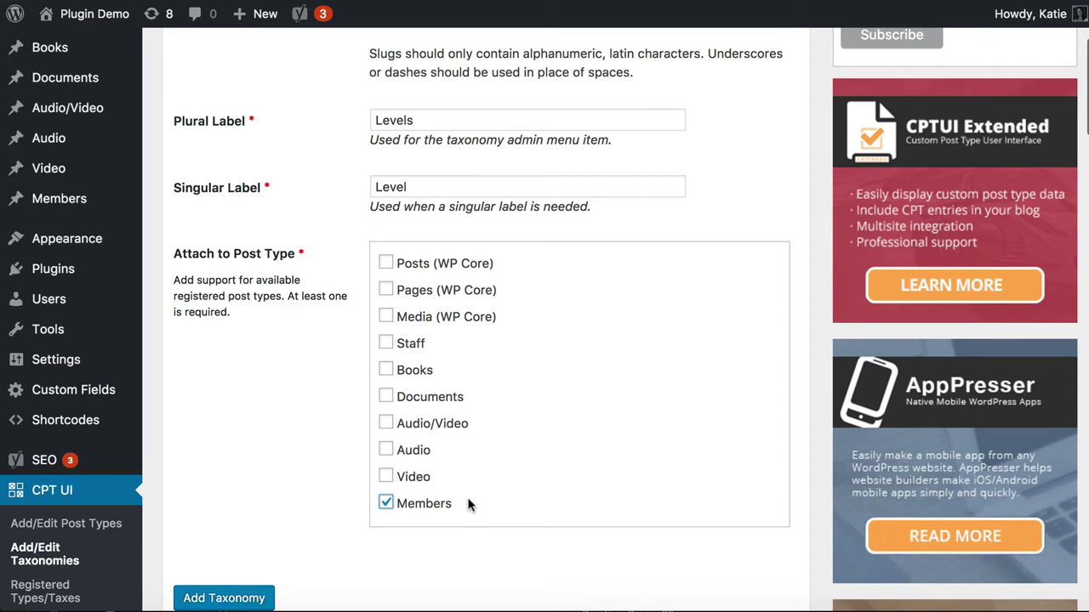
{"action": "scroll", "coordinate": [466, 501], "scroll_direction": "up", "scroll_amount": 4}
{"action": "scroll", "coordinate": [419, 180], "scroll_direction": "down", "scroll_amount": 8}
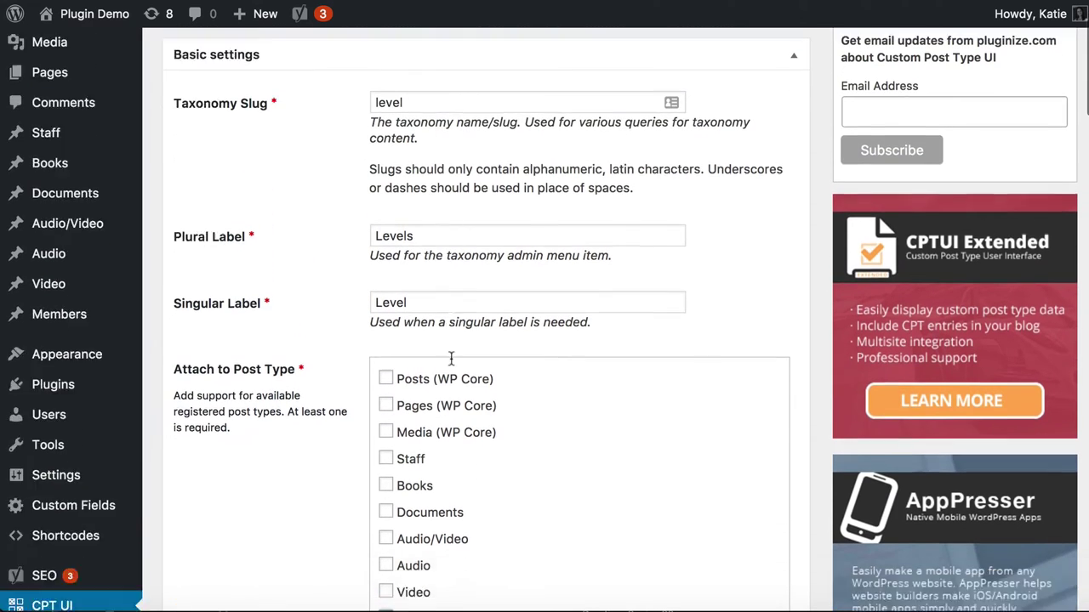
{"action": "left_click", "coordinate": [246, 445]}
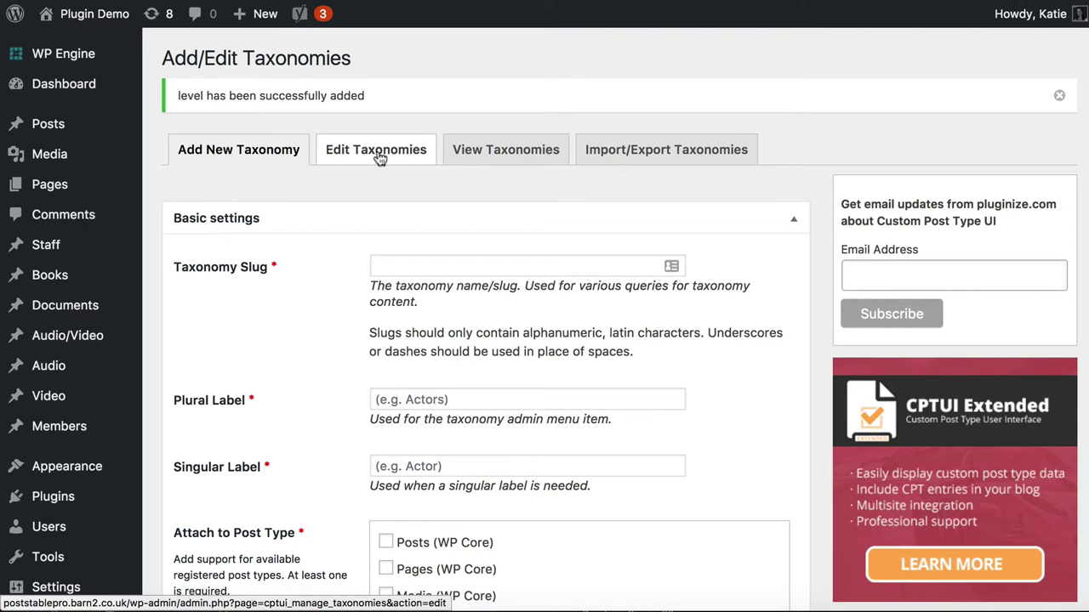
Go to the Levels page under Members in the admin sidebar
{"action": "mouse_move", "coordinate": [72, 440]}
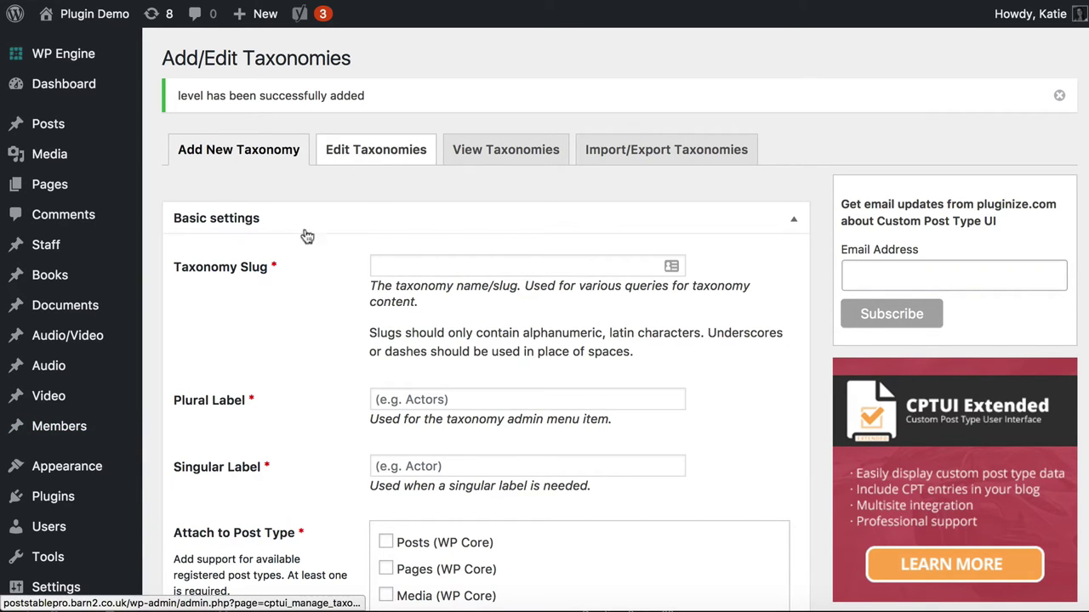
{"action": "mouse_move", "coordinate": [81, 479]}
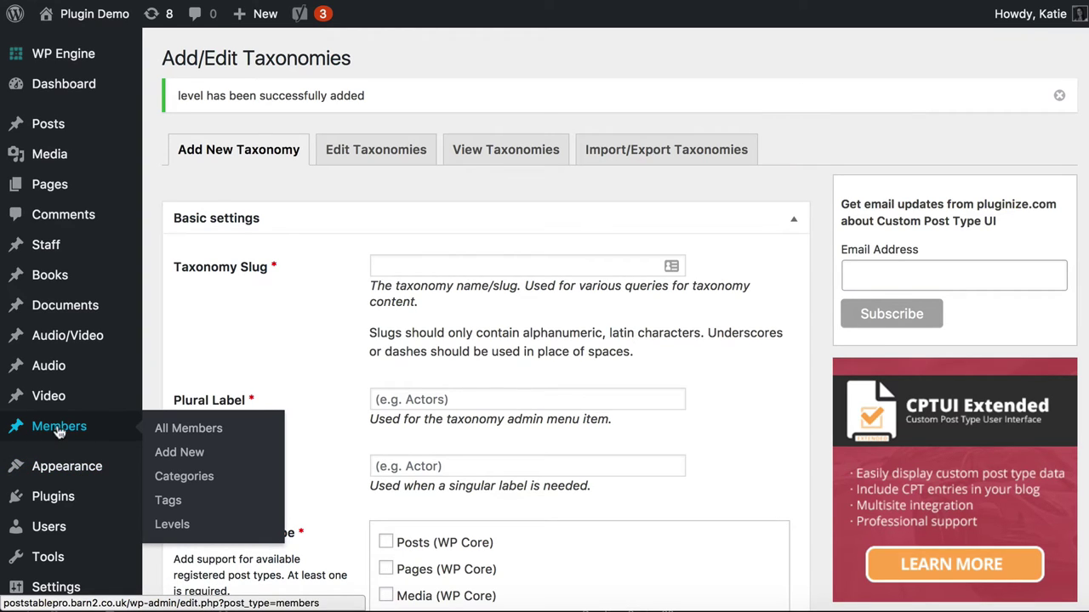
{"action": "left_click", "coordinate": [170, 525]}
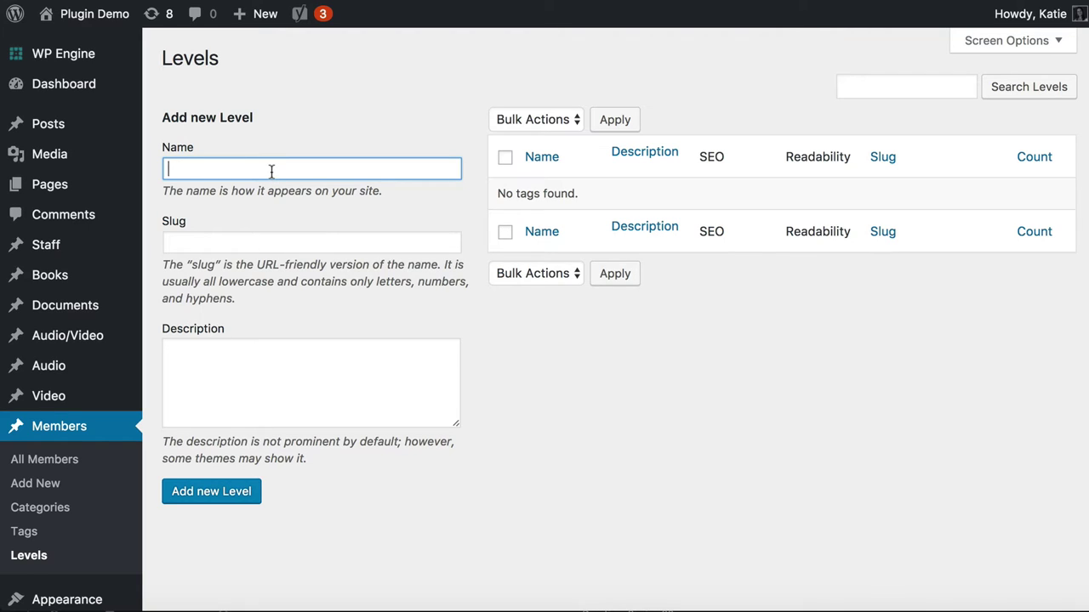
Add the Junior (slug junior) and Intermediate (slug intermediate) member levels
{"action": "type", "text": "Junior"}
{"action": "key", "text": "Tab"}
{"action": "type", "text": "ju"}
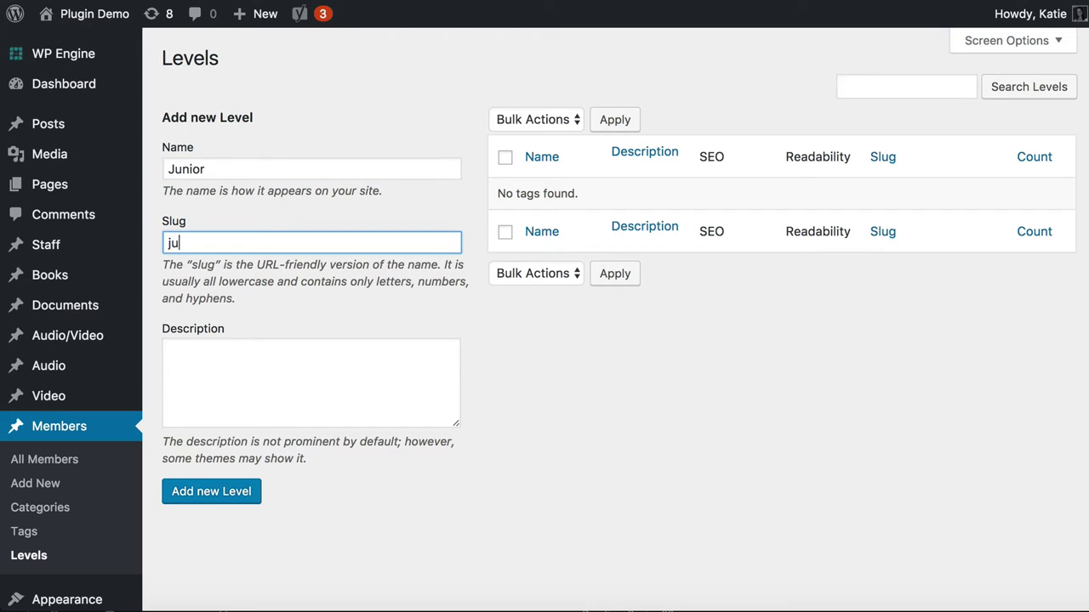
{"action": "type", "text": "nior"}
{"action": "left_click", "coordinate": [192, 500]}
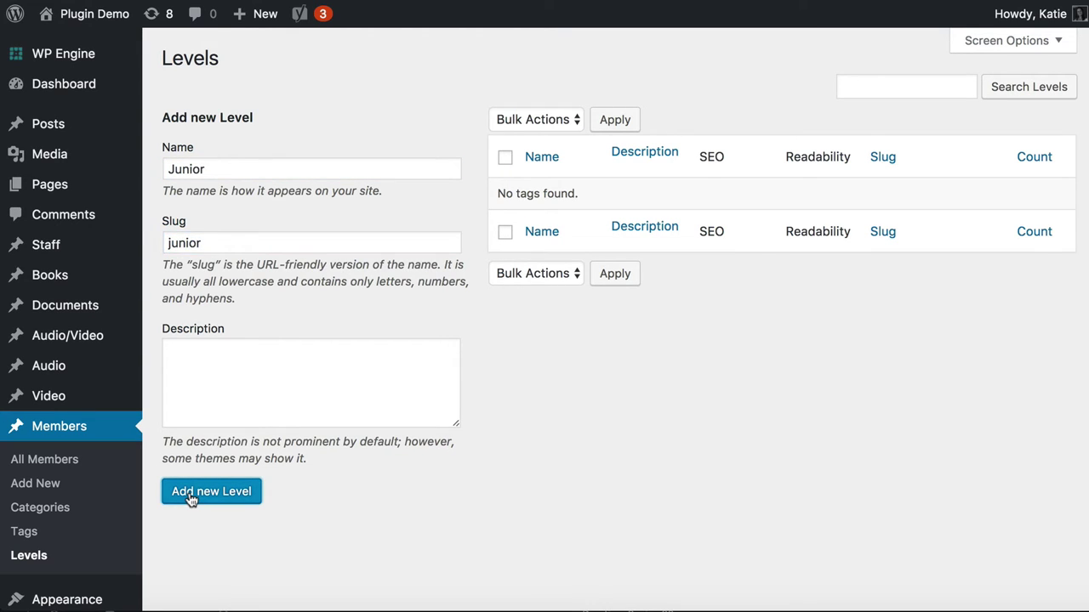
{"action": "left_click", "coordinate": [213, 165]}
{"action": "type", "text": "Interm"}
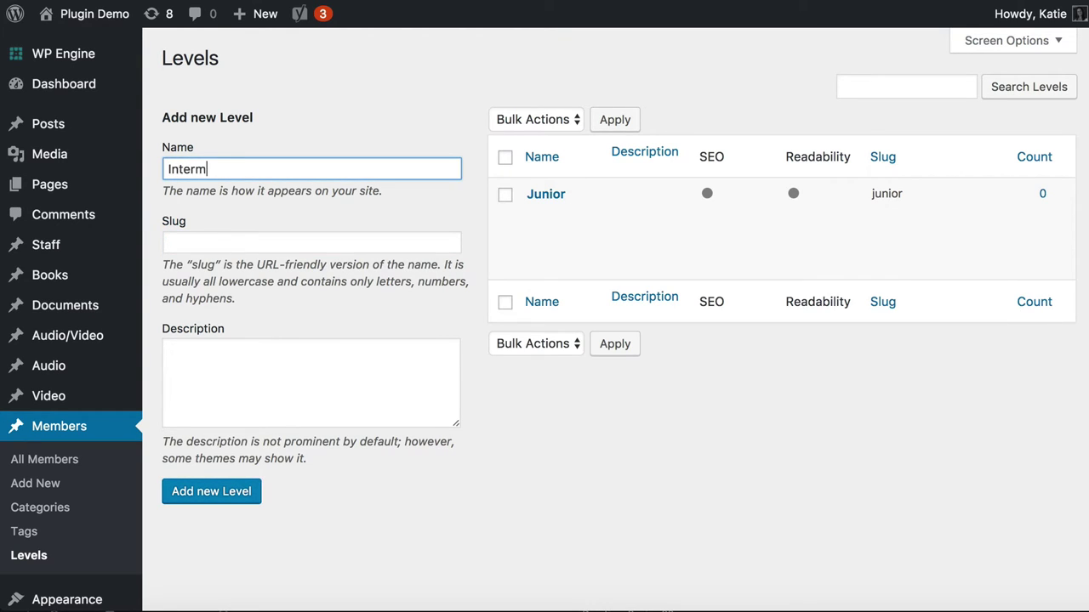
{"action": "type", "text": "ediate"}
{"action": "key", "text": "Tab"}
{"action": "type", "text": "interma"}
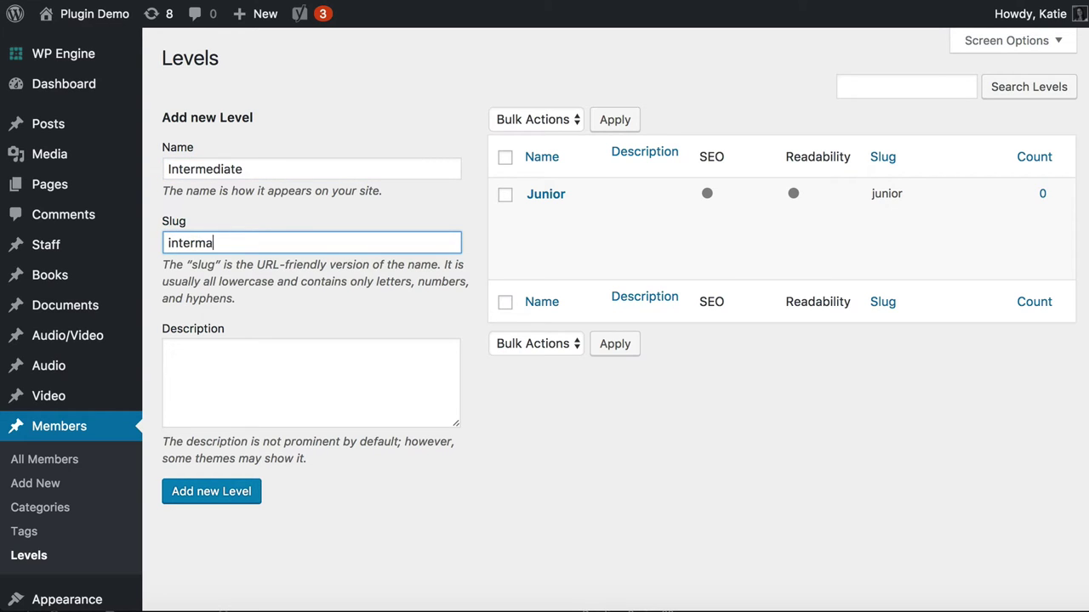
{"action": "key", "text": "BackSpace"}
{"action": "type", "text": "ediate"}
{"action": "left_click", "coordinate": [213, 503]}
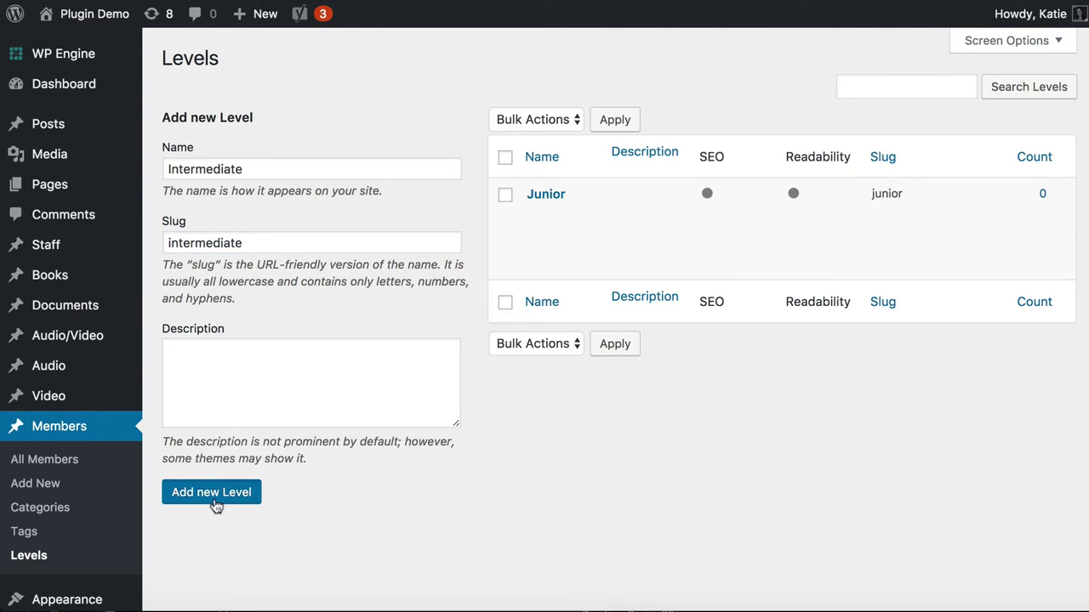
Add the Advanced level with slug advanced
{"action": "left_click", "coordinate": [229, 170]}
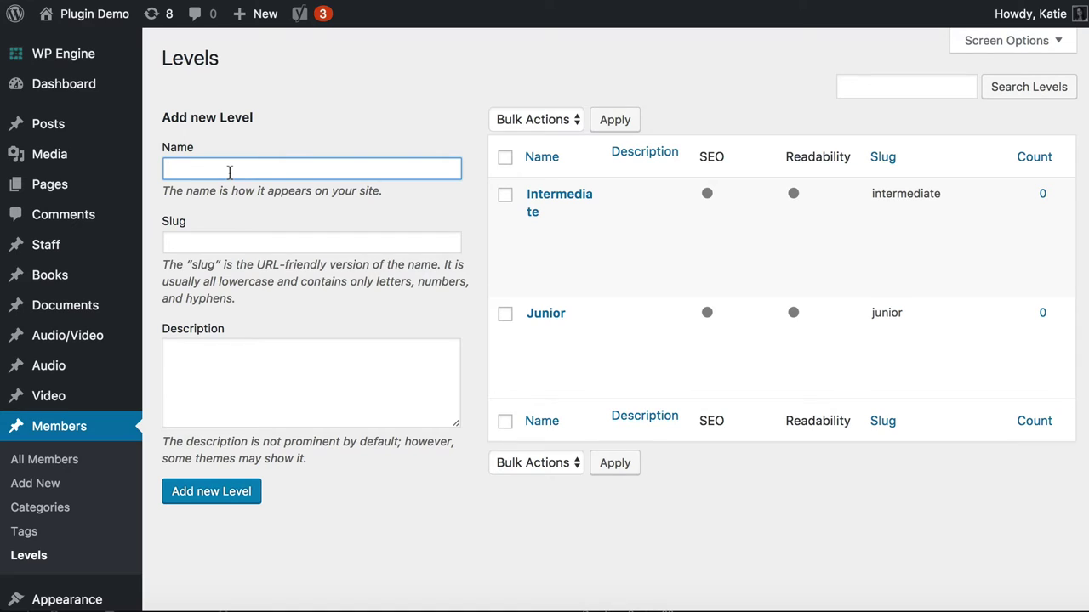
{"action": "type", "text": "Advanced"}
{"action": "key", "text": "Tab"}
{"action": "type", "text": "advanced"}
{"action": "key", "text": "Tab"}
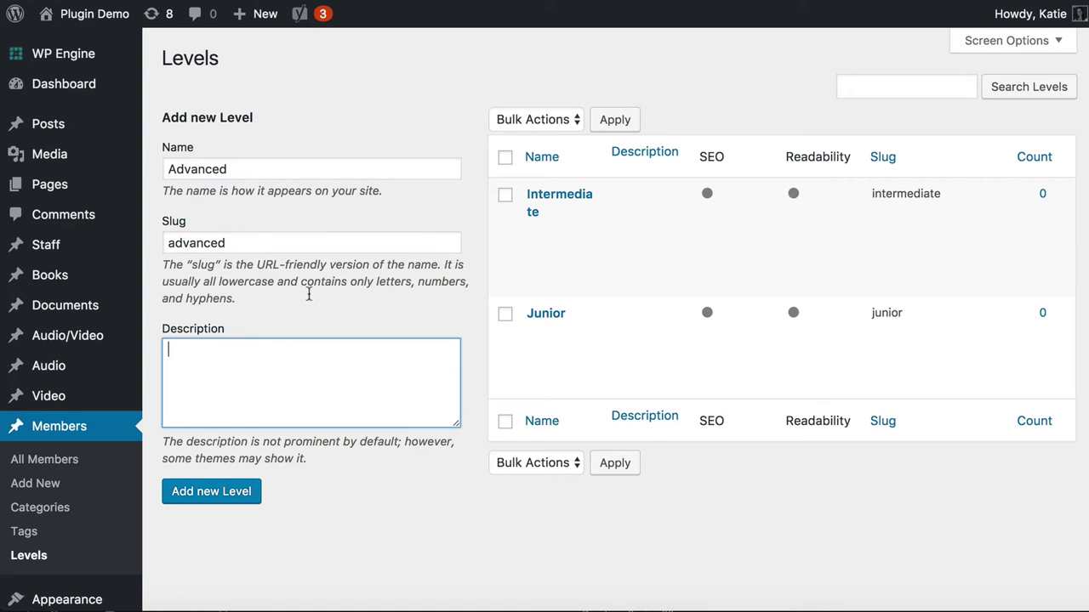
{"action": "left_click", "coordinate": [235, 504]}
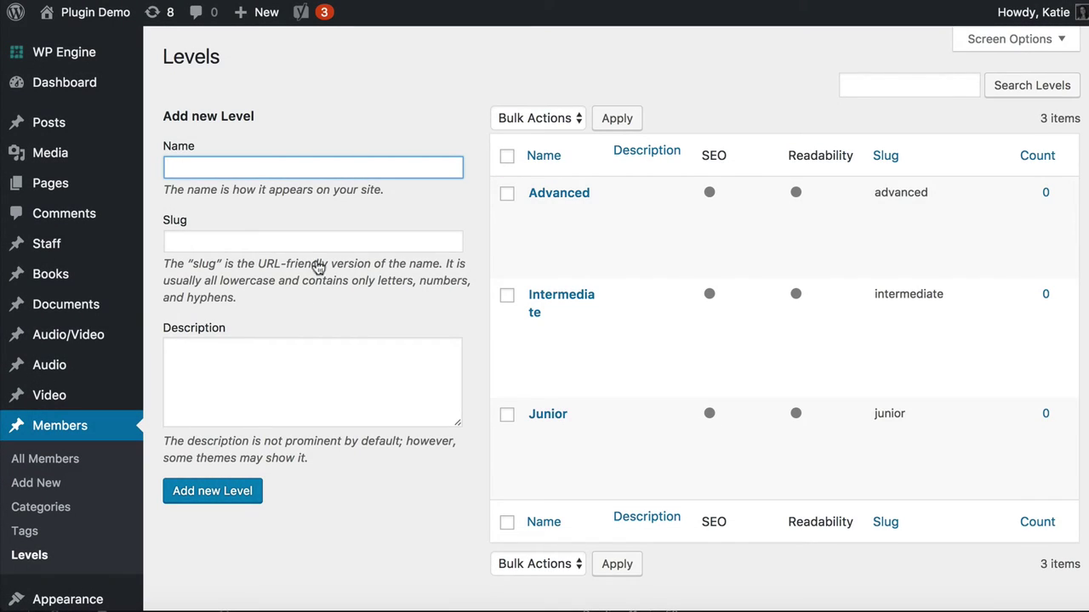
Create a new member titled with the member's full name and paste a Lorem ipsum paragraph as the body
{"action": "left_click", "coordinate": [52, 489]}
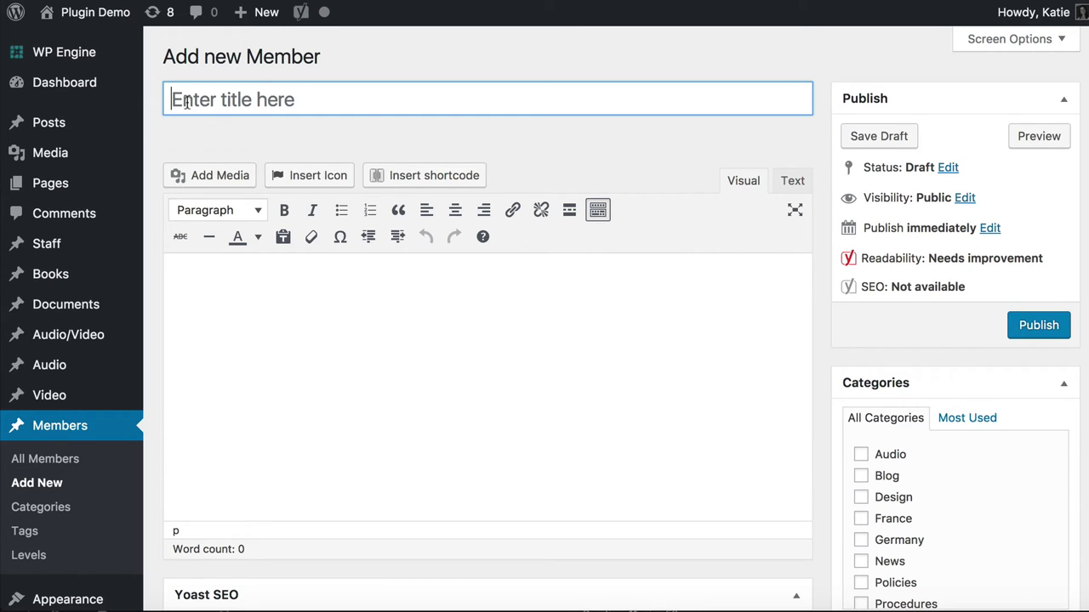
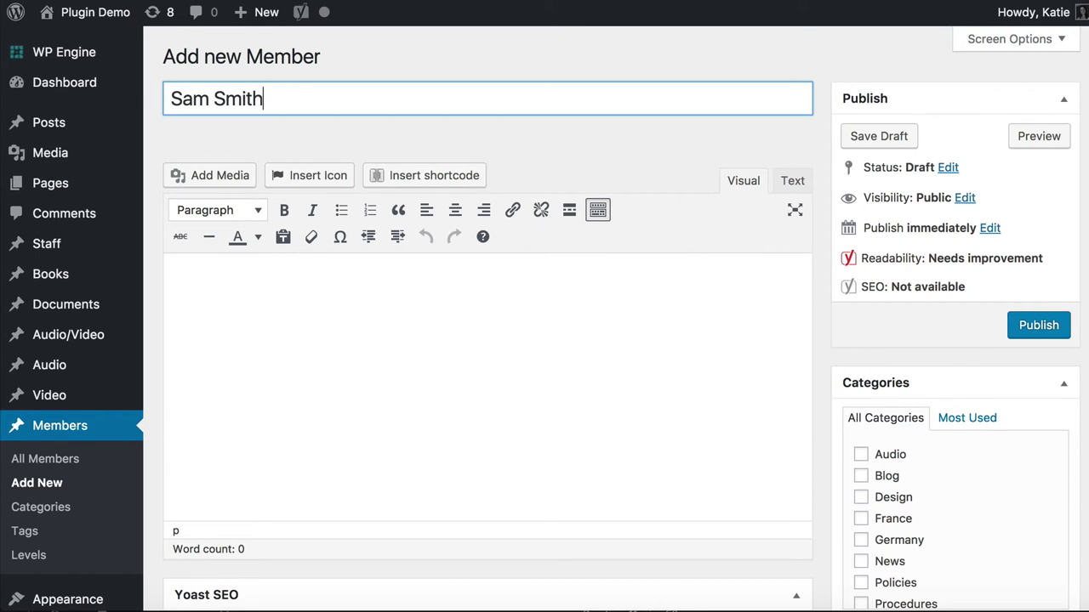
{"action": "left_click", "coordinate": [242, 321]}
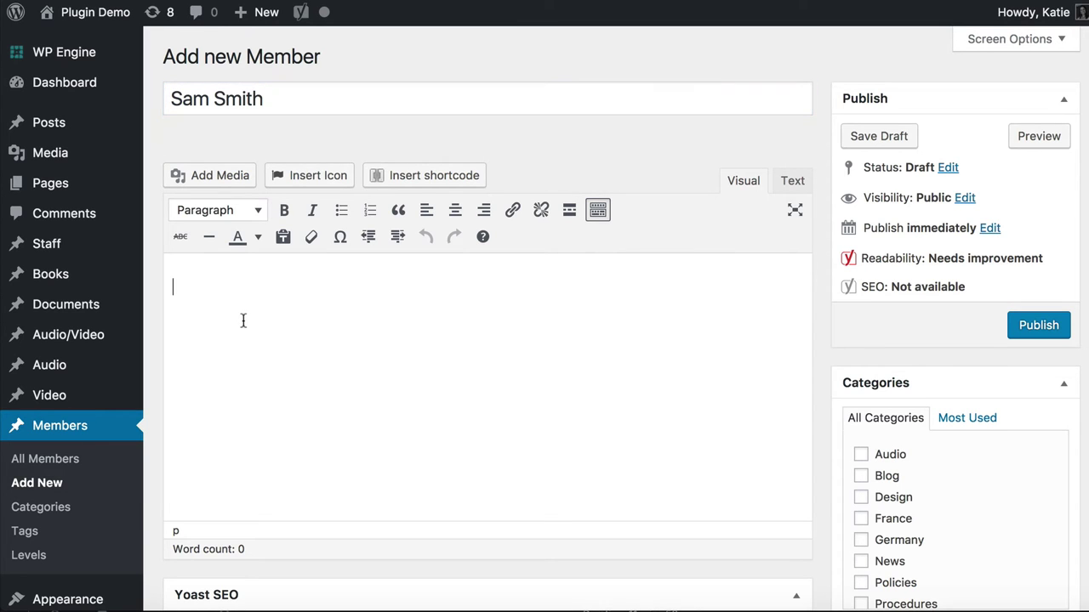
{"action": "type", "text": "Lorem ipsum dolor sit amet, consectetur adipiscing elit, sed do eiusmod tempor incididunt ut labore et dolore magna aliqua. Ut enim ad minim veniam, quis nostrud exercitation ullamco laboris nisi ut aliquip ex ea commodo consequat. Duis aute irure dolor in reprehenderit in voluptate velit esse cillum dolore eu fugiat nulla pariatur. Excepteur sint occaecat cupidatat non proident, sunt in culpa qui officia deserunt mollit anim id est laborum."}
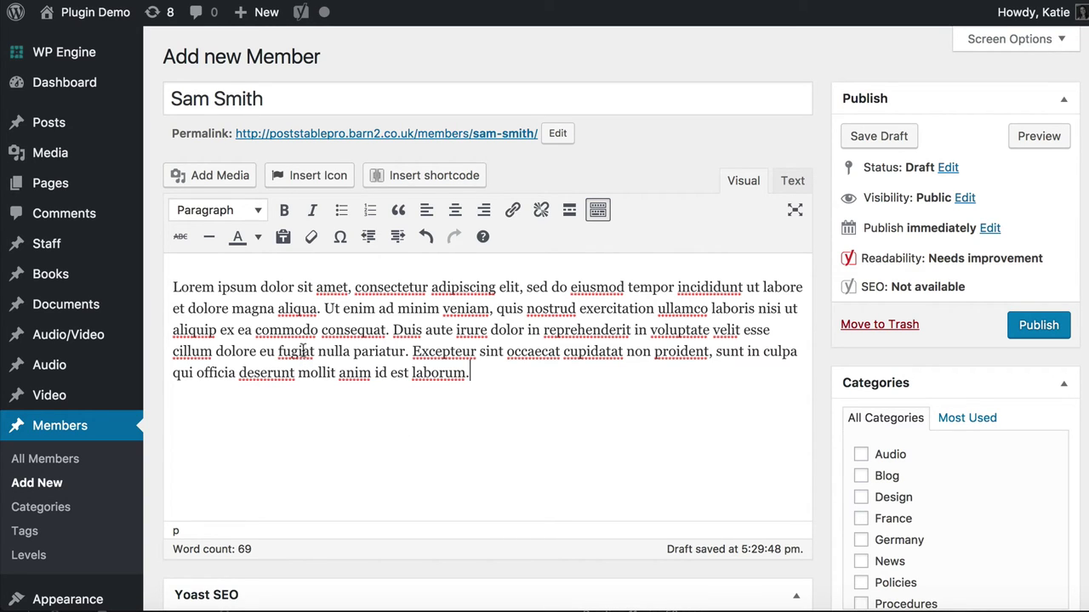
{"action": "left_click_drag", "start_coordinate": [173, 285], "coordinate": [581, 418]}
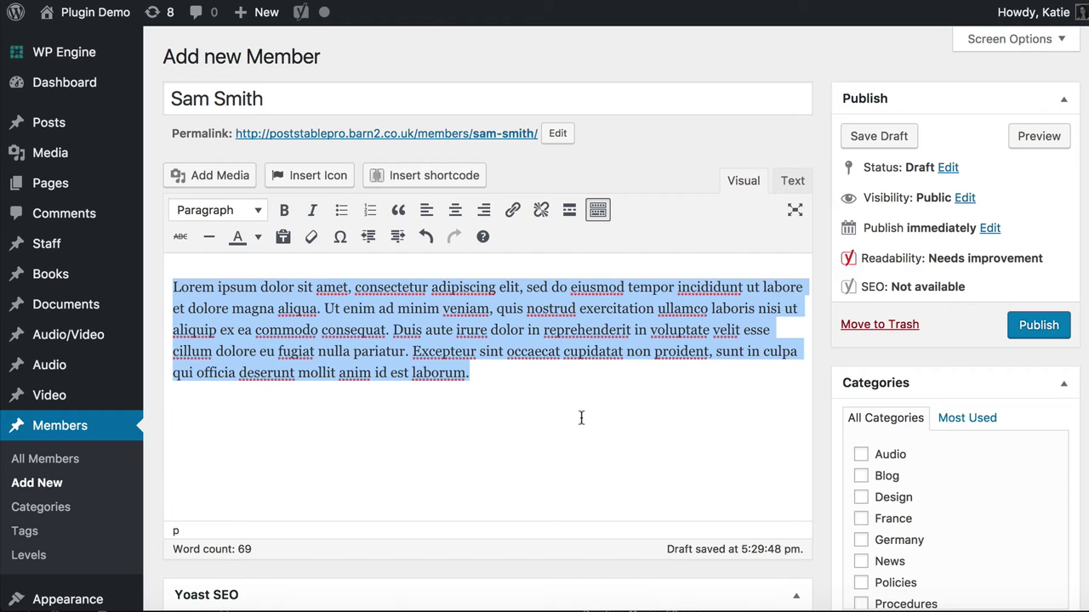
{"action": "left_click", "coordinate": [557, 389]}
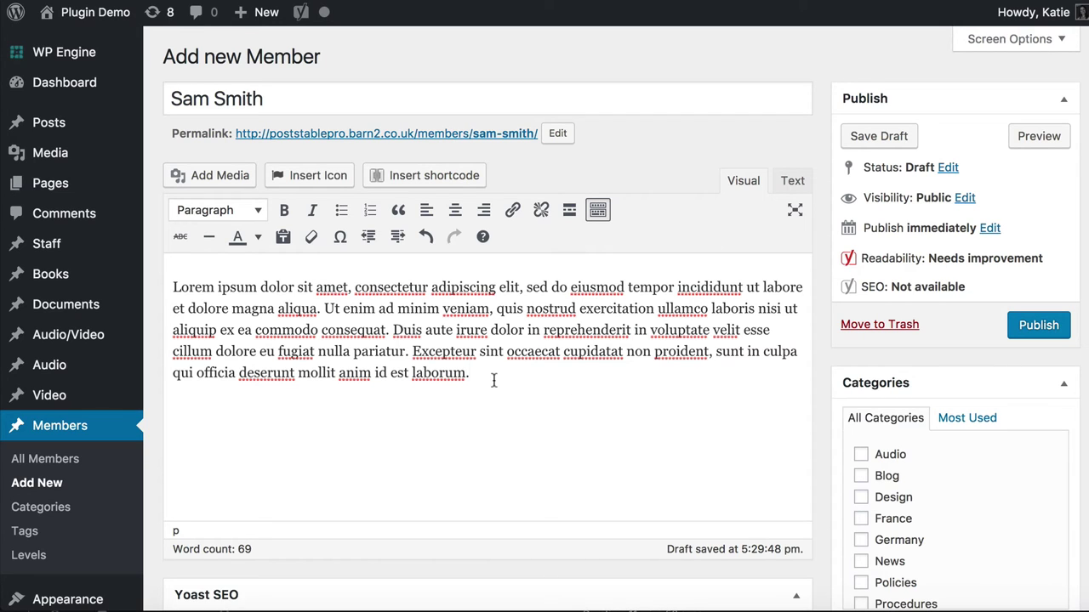
{"action": "left_click_drag", "start_coordinate": [493, 380], "coordinate": [171, 255]}
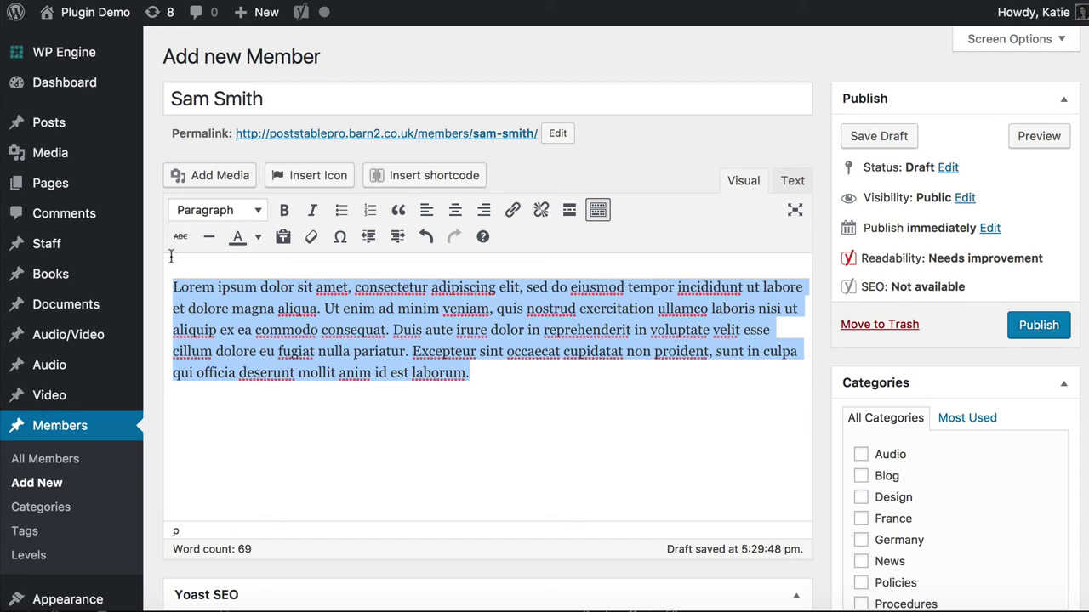
{"action": "left_click", "coordinate": [326, 296]}
Enter the member's phone number in the Phone field and e-mail address in the Email field
{"action": "scroll", "coordinate": [452, 403], "scroll_direction": "down", "scroll_amount": 5}
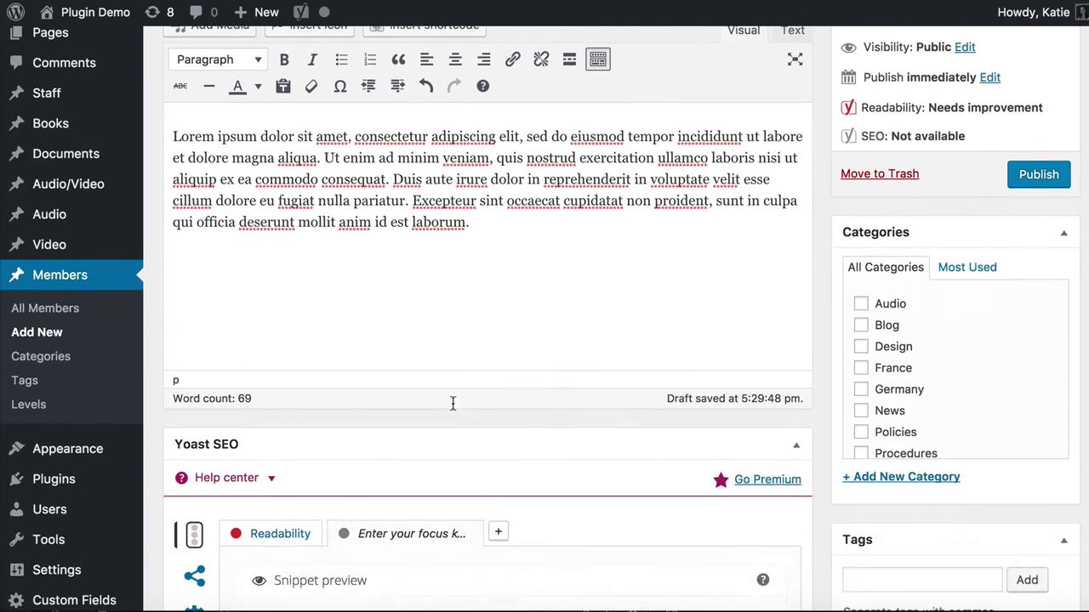
{"action": "scroll", "coordinate": [453, 404], "scroll_direction": "down", "scroll_amount": 10}
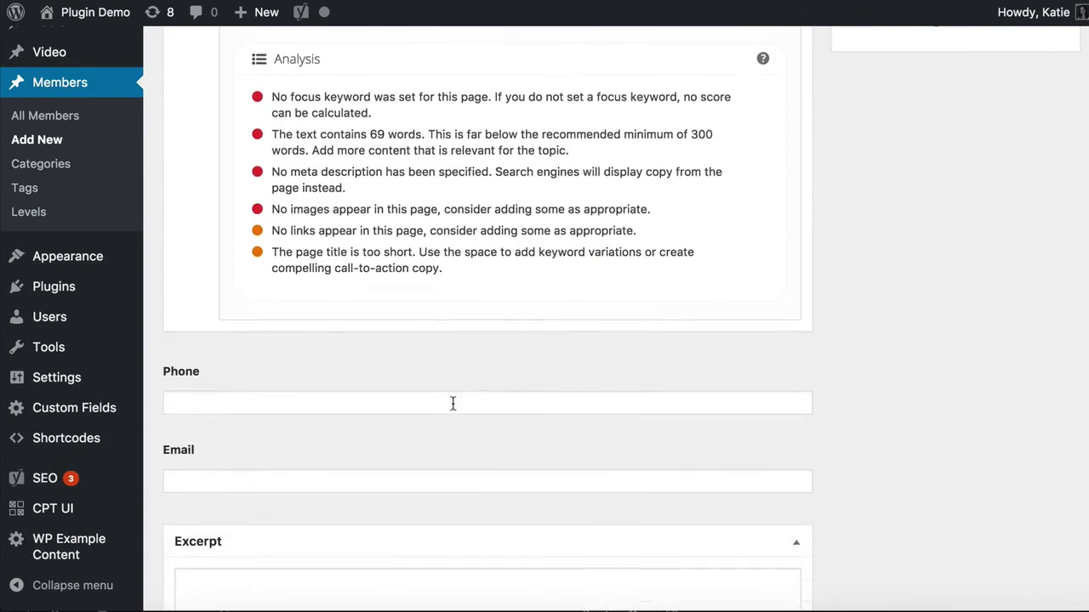
{"action": "left_click", "coordinate": [253, 125]}
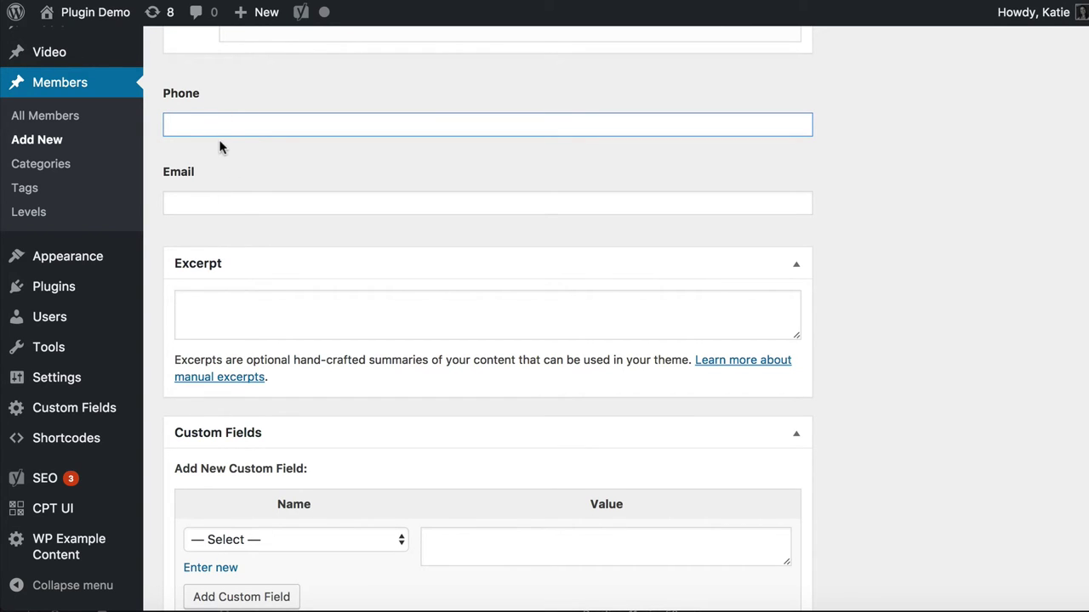
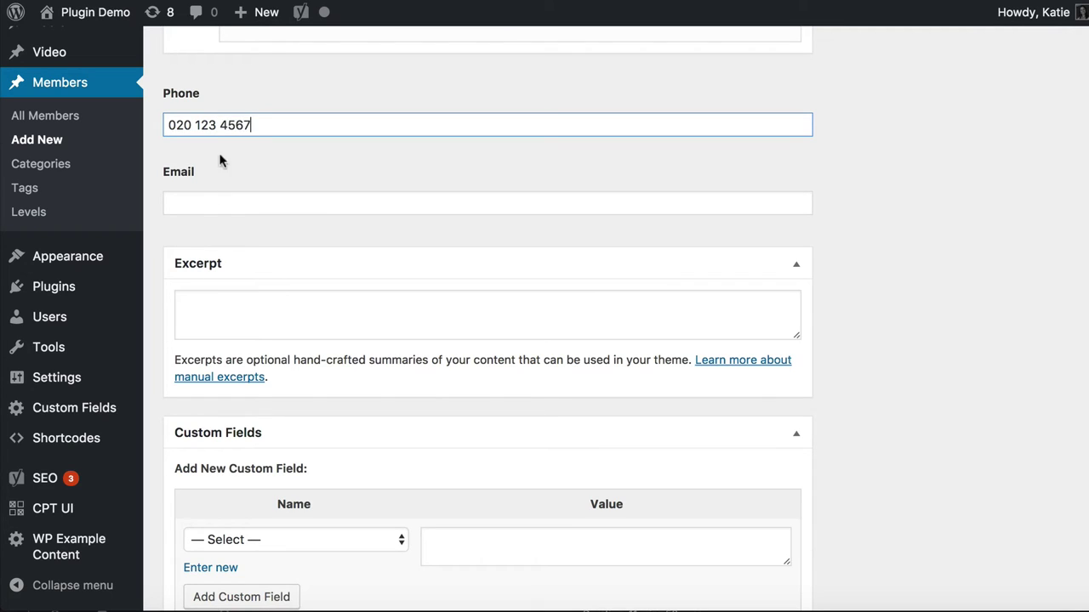
{"action": "left_click", "coordinate": [229, 205]}
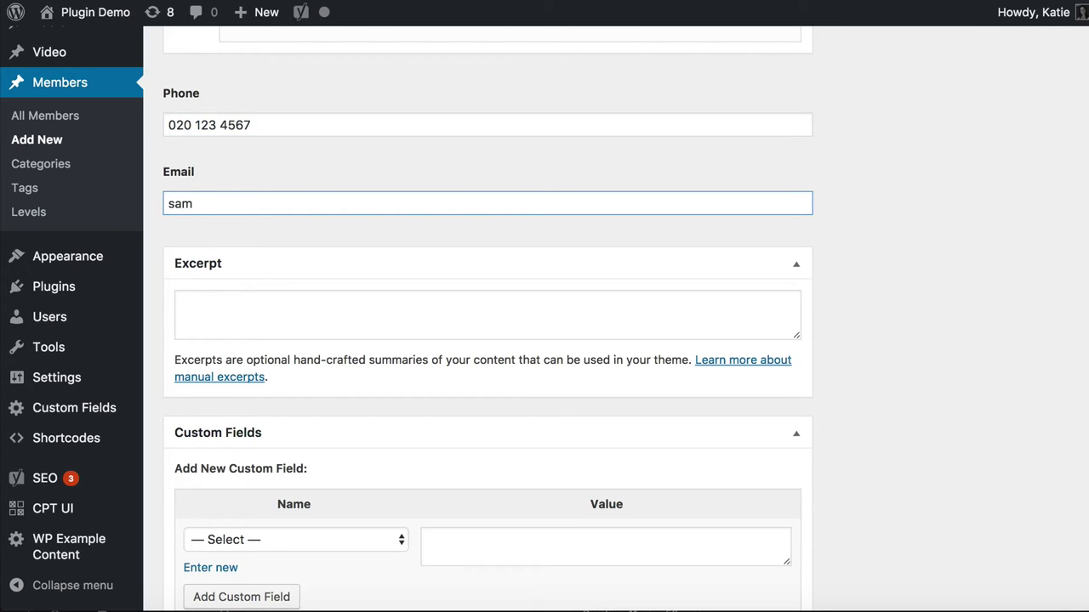
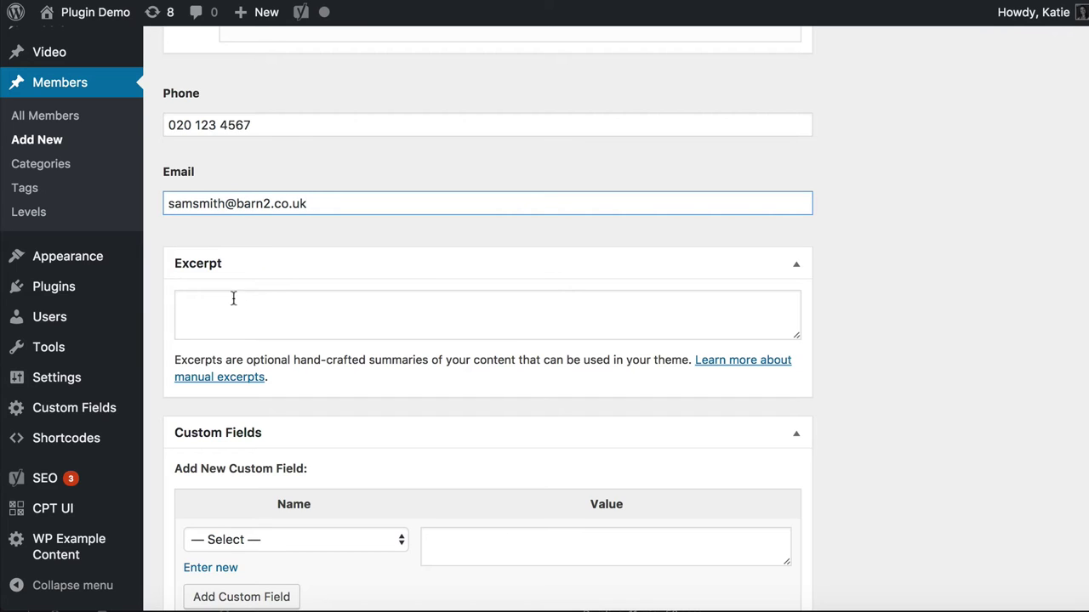
{"action": "left_click", "coordinate": [233, 299]}
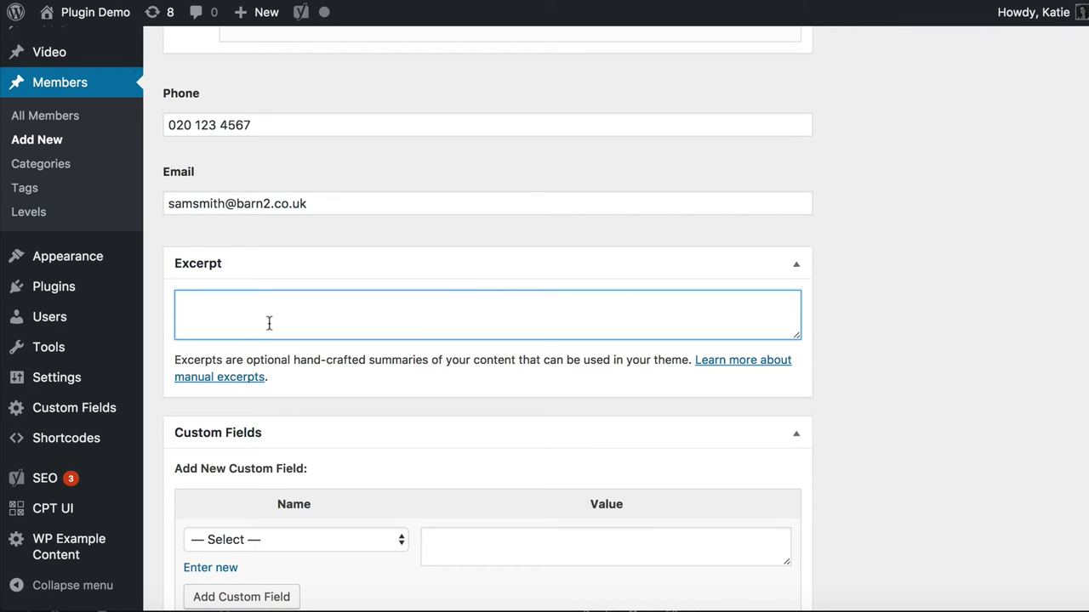
Set the member's Excerpt to only the first Lorem ipsum sentence from the body
{"action": "scroll", "coordinate": [269, 323], "scroll_direction": "up", "scroll_amount": 15}
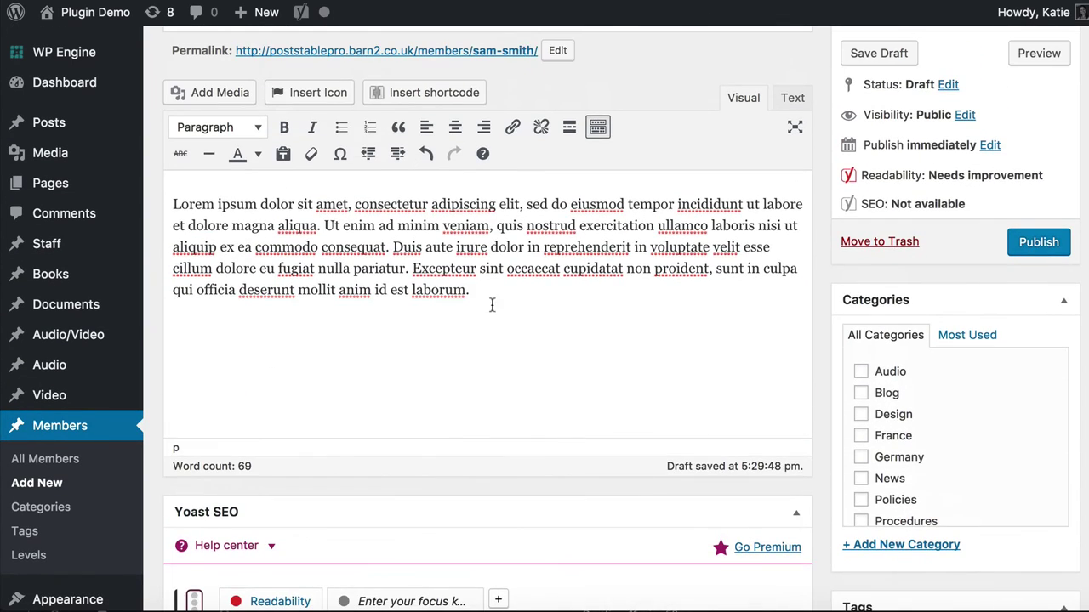
{"action": "left_click_drag", "start_coordinate": [466, 293], "coordinate": [109, 212]}
{"action": "key", "text": "ctrl+c"}
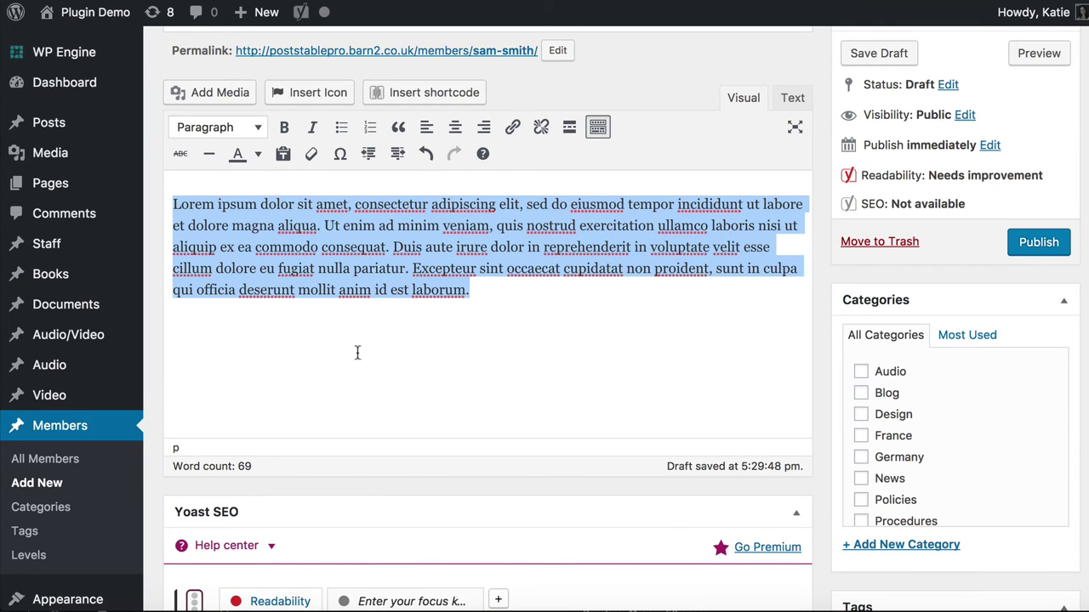
{"action": "scroll", "coordinate": [358, 352], "scroll_direction": "down", "scroll_amount": 15}
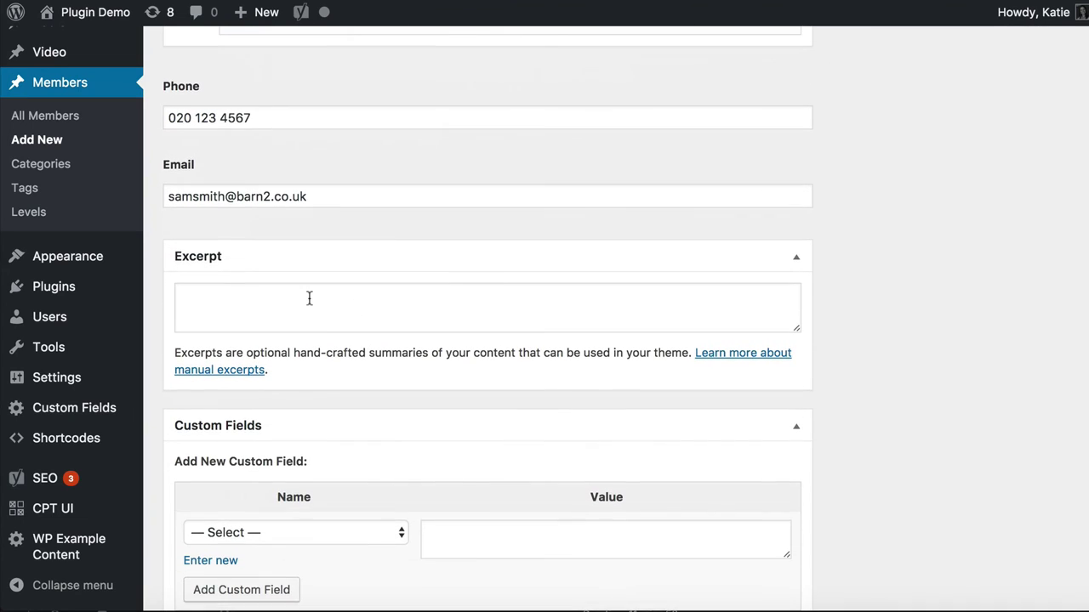
{"action": "left_click", "coordinate": [309, 298]}
{"action": "key", "text": "ctrl+v"}
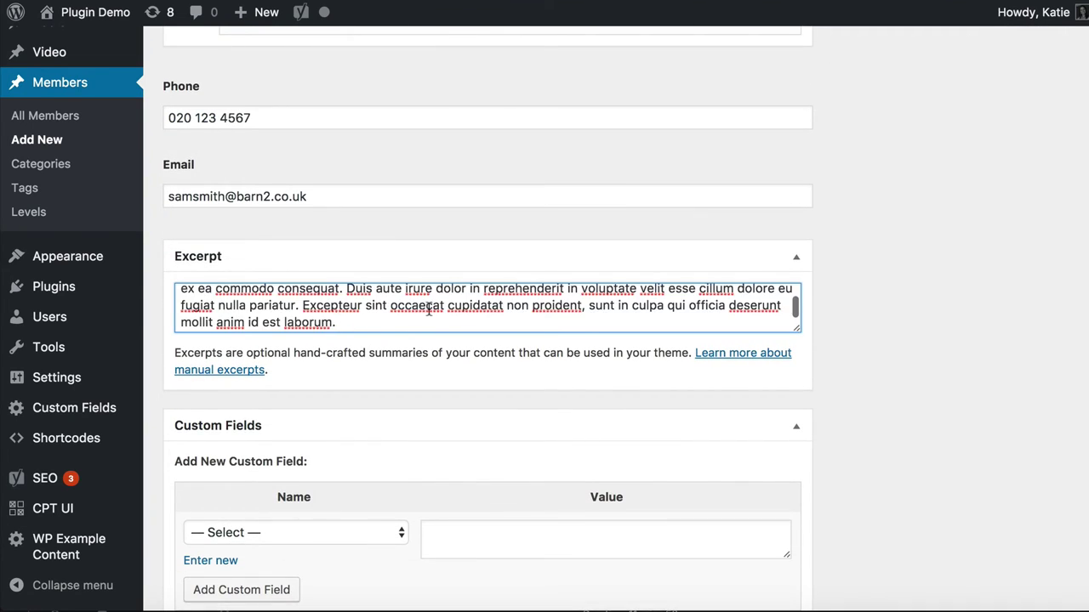
{"action": "scroll", "coordinate": [429, 311], "scroll_direction": "up", "scroll_amount": 3}
{"action": "key", "text": "ctrl+a"}
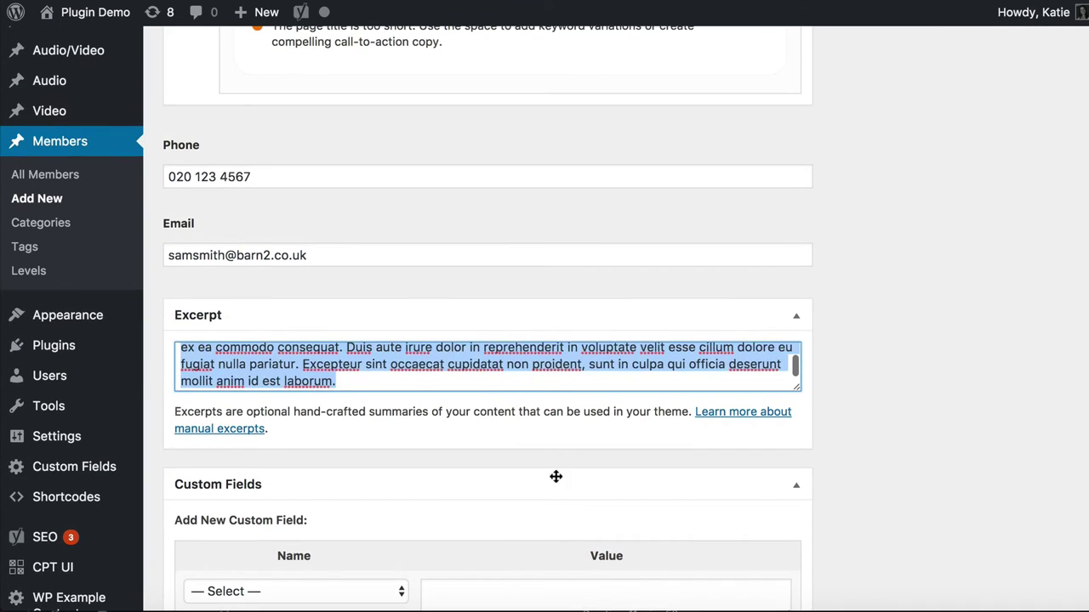
{"action": "type", "text": "Lorem ipsum dolor sit amet, consectetur adipiscing elit, sed do eiusmod tempor incididunt ut labore et dolore magna aliqua."}
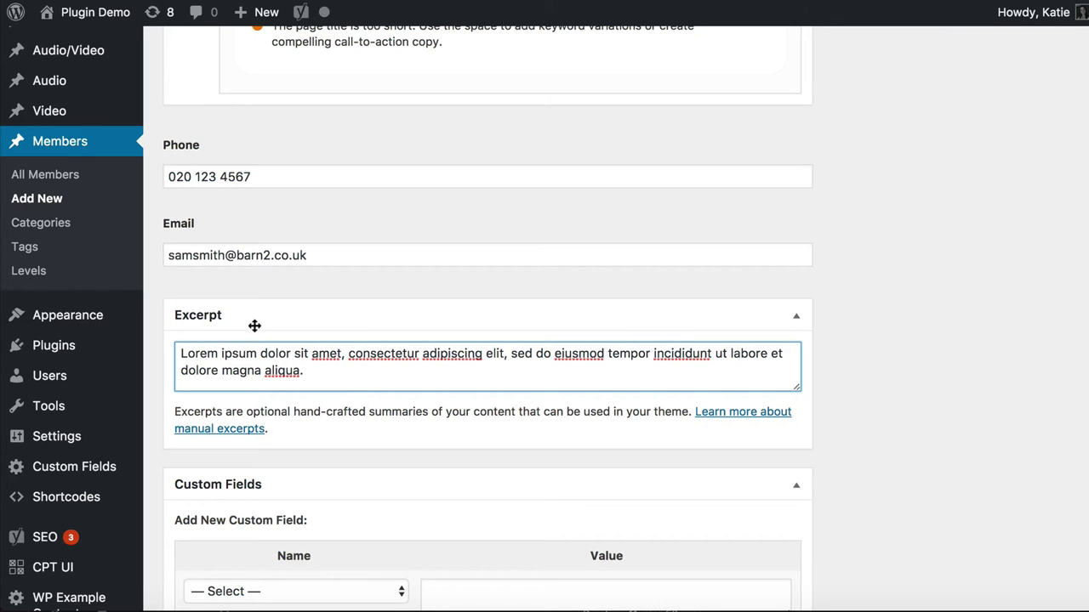
{"action": "scroll", "coordinate": [295, 370], "scroll_direction": "down", "scroll_amount": 5}
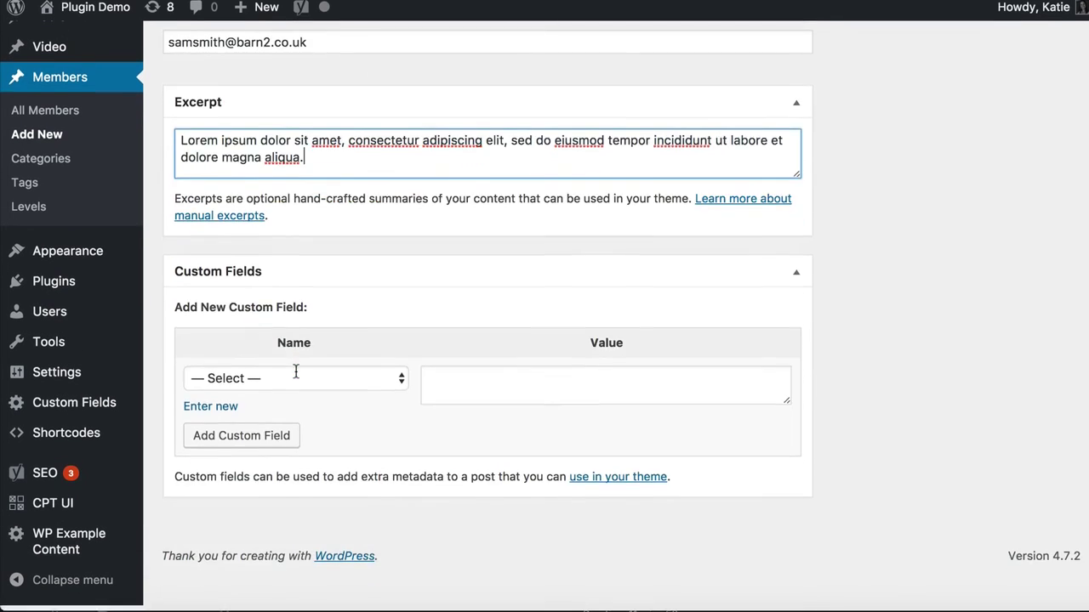
Tick the UK checkbox in the member's Categories box
{"action": "scroll", "coordinate": [296, 370], "scroll_direction": "up", "scroll_amount": 5}
{"action": "scroll", "coordinate": [295, 371], "scroll_direction": "up", "scroll_amount": 5}
{"action": "scroll", "coordinate": [295, 372], "scroll_direction": "down", "scroll_amount": 1}
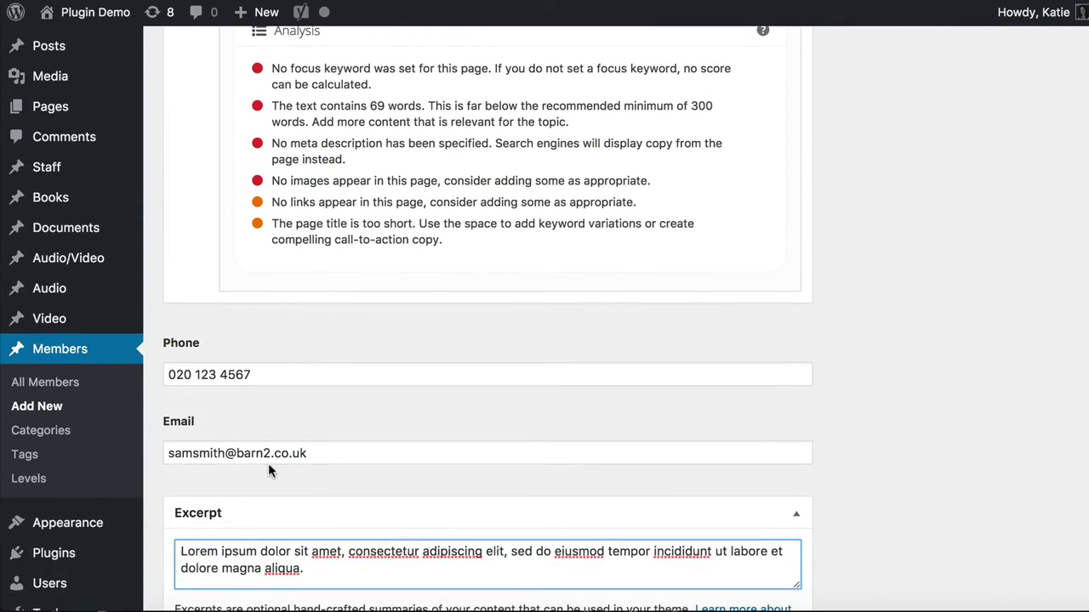
{"action": "scroll", "coordinate": [268, 463], "scroll_direction": "down", "scroll_amount": 1}
{"action": "scroll", "coordinate": [262, 430], "scroll_direction": "up", "scroll_amount": 1}
{"action": "scroll", "coordinate": [574, 397], "scroll_direction": "up", "scroll_amount": 5}
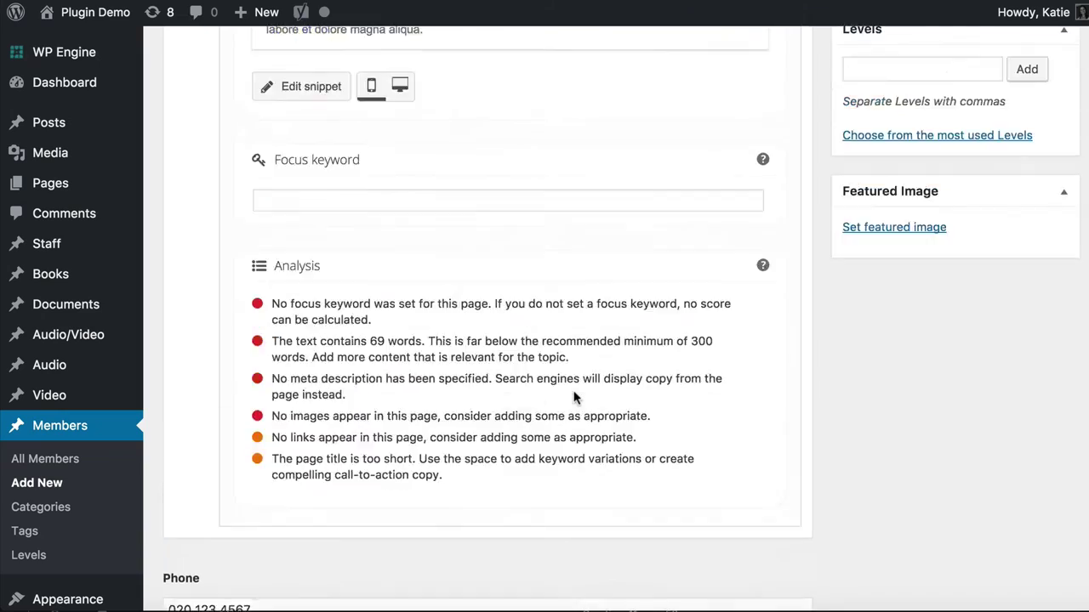
{"action": "scroll", "coordinate": [574, 397], "scroll_direction": "up", "scroll_amount": 10}
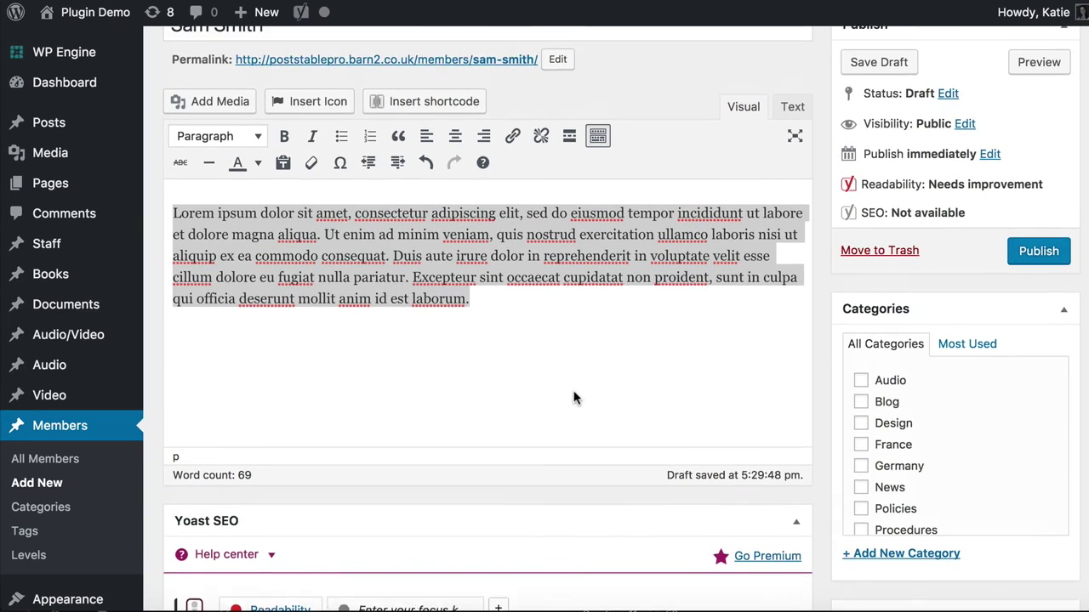
{"action": "scroll", "coordinate": [576, 393], "scroll_direction": "down", "scroll_amount": 4}
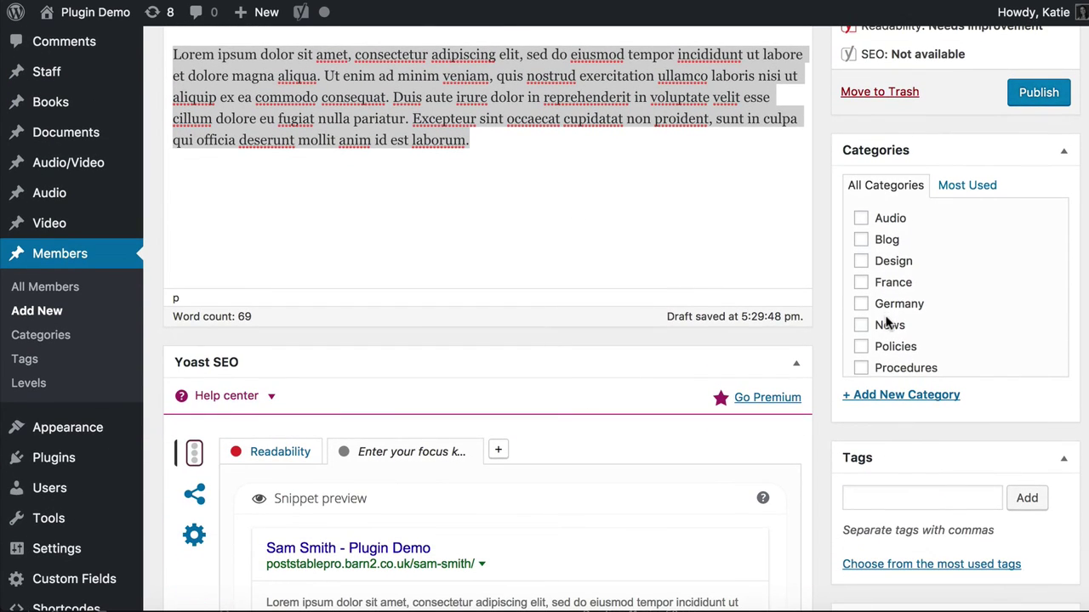
{"action": "scroll", "coordinate": [888, 322], "scroll_direction": "down", "scroll_amount": 1}
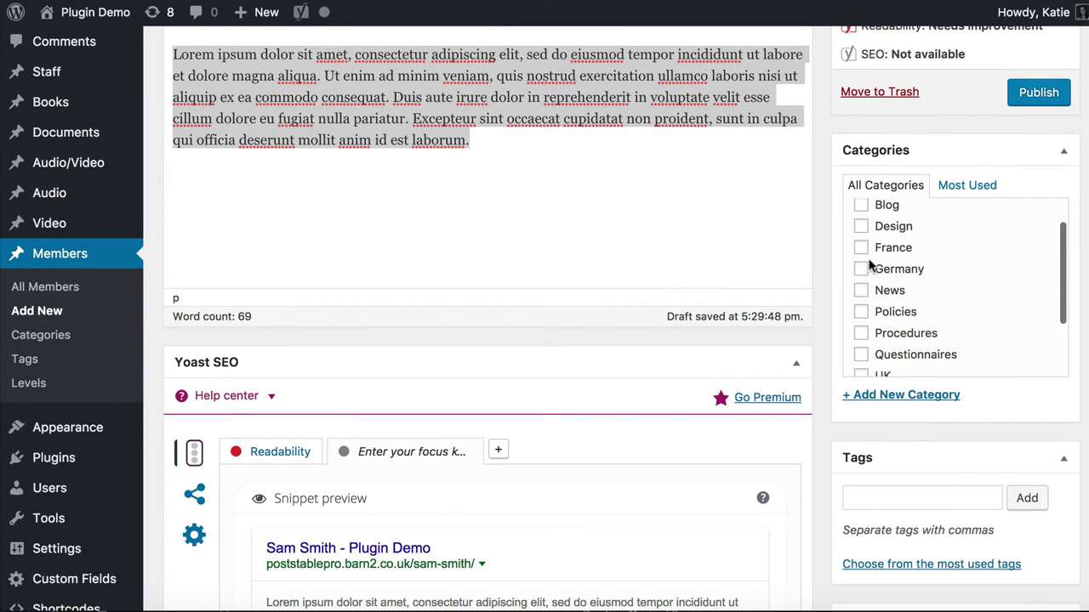
{"action": "scroll", "coordinate": [897, 308], "scroll_direction": "down", "scroll_amount": 1}
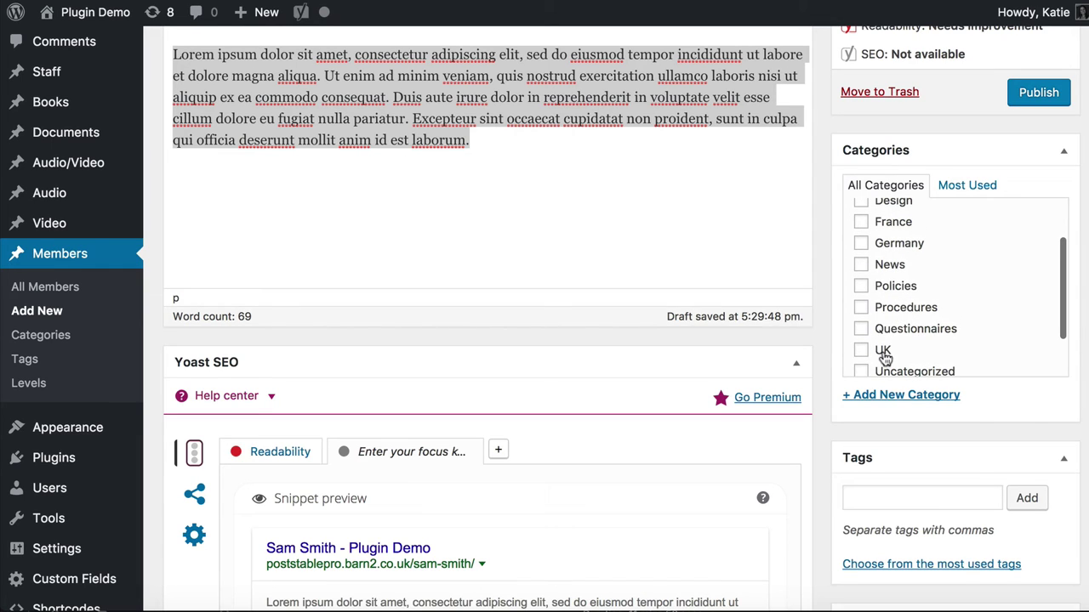
{"action": "scroll", "coordinate": [888, 281], "scroll_direction": "down", "scroll_amount": 3}
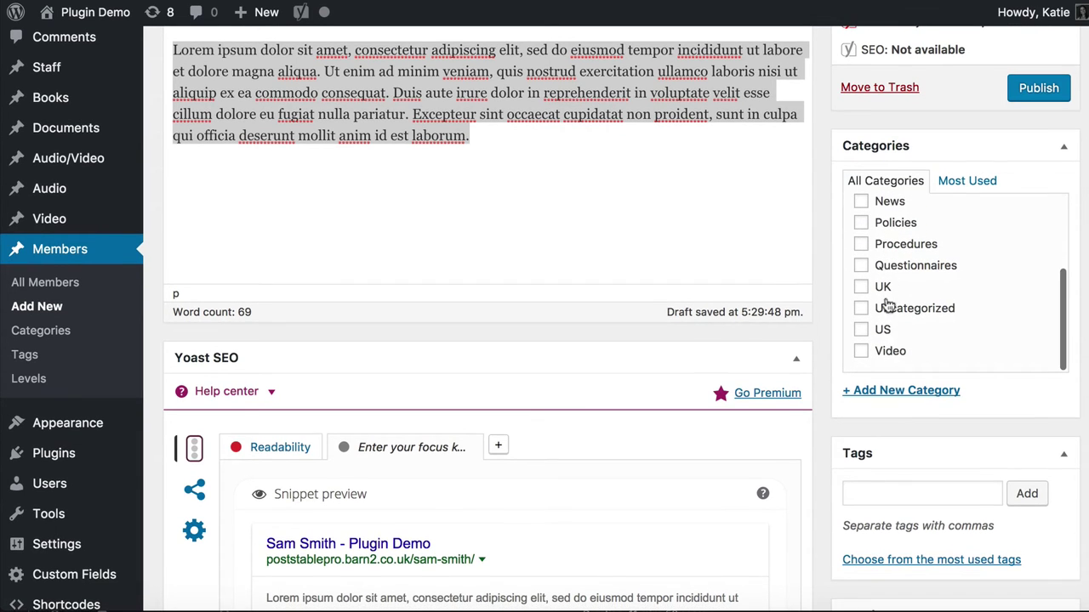
{"action": "scroll", "coordinate": [869, 333], "scroll_direction": "up", "scroll_amount": 1}
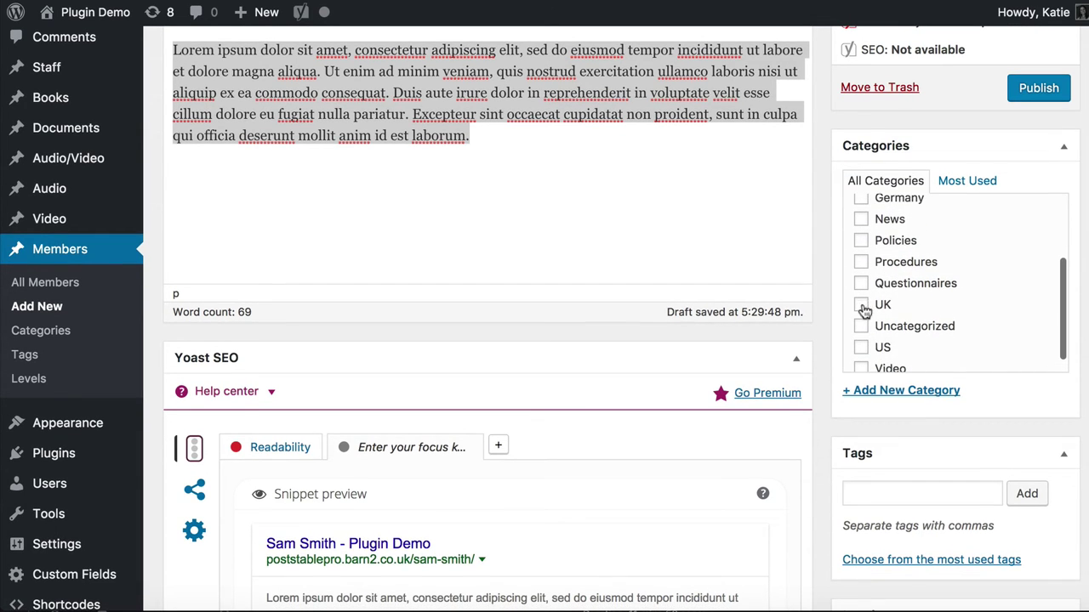
{"action": "left_click", "coordinate": [861, 306]}
{"action": "scroll", "coordinate": [948, 304], "scroll_direction": "up", "scroll_amount": 2}
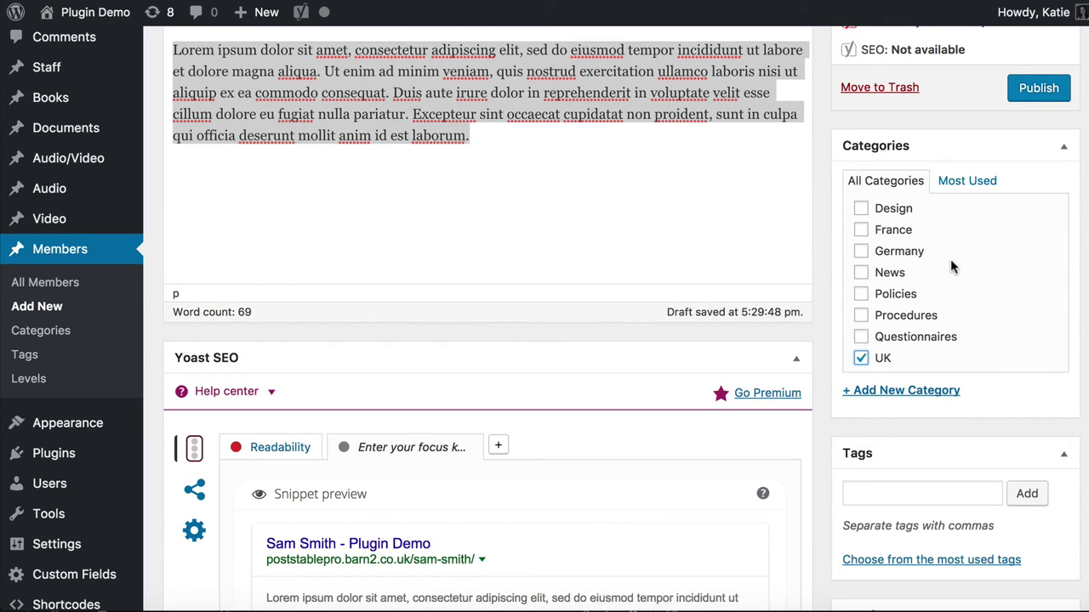
{"action": "scroll", "coordinate": [950, 309], "scroll_direction": "down", "scroll_amount": 5}
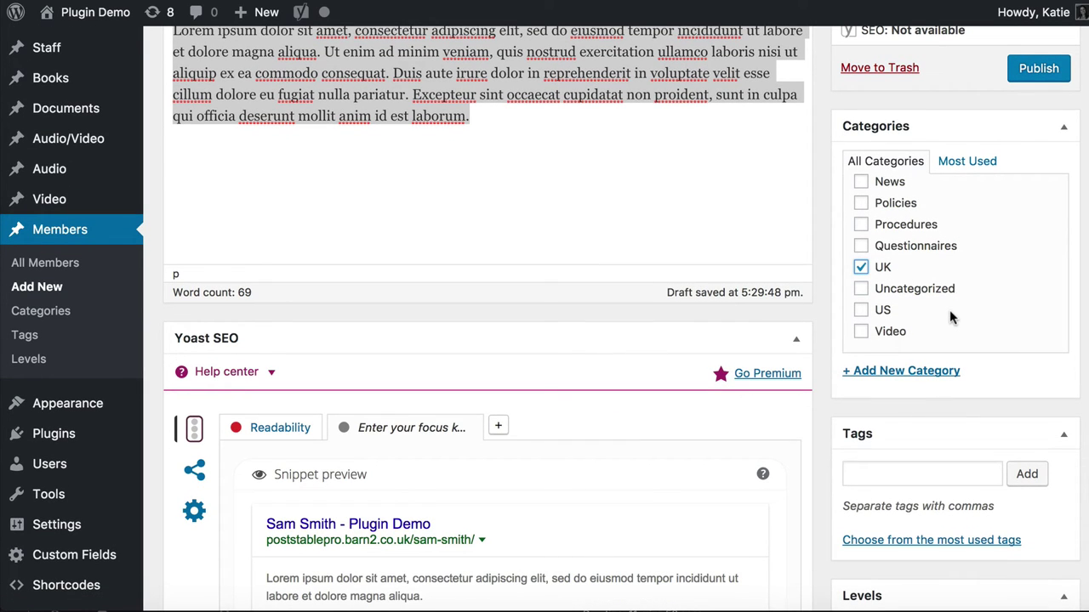
Add the tags 'English speaking' and 'Good communicator' to the member
{"action": "scroll", "coordinate": [950, 399], "scroll_direction": "down", "scroll_amount": 5}
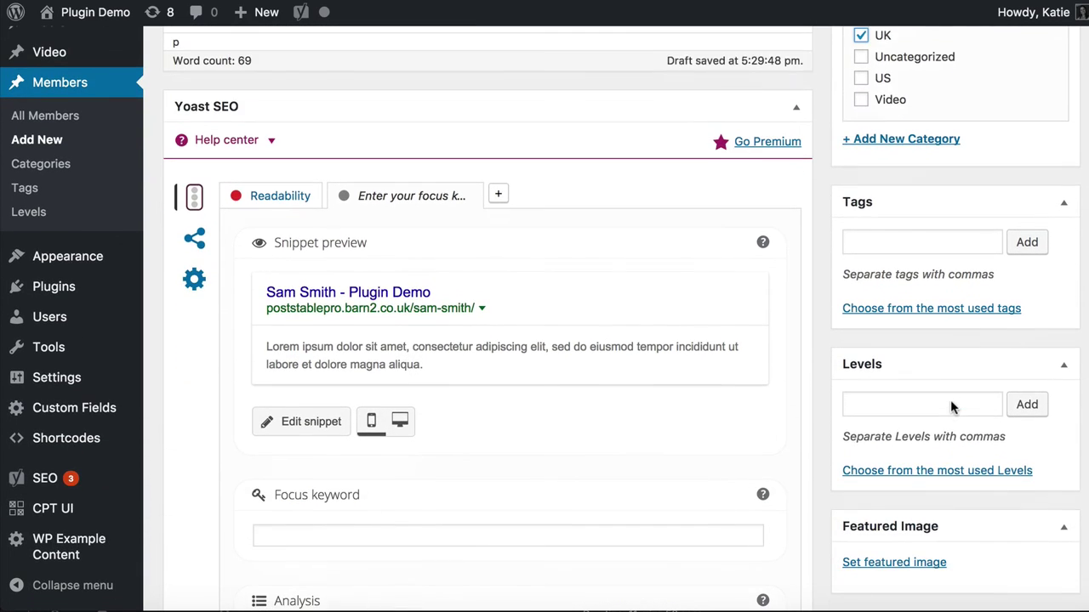
{"action": "left_click", "coordinate": [903, 245]}
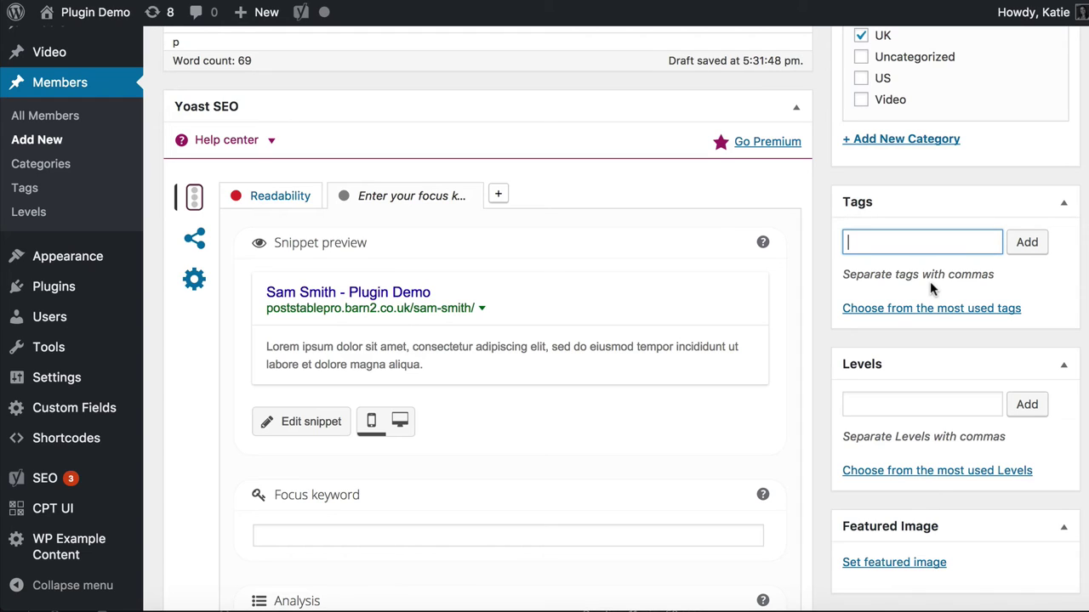
{"action": "type", "text": "English speaking"}
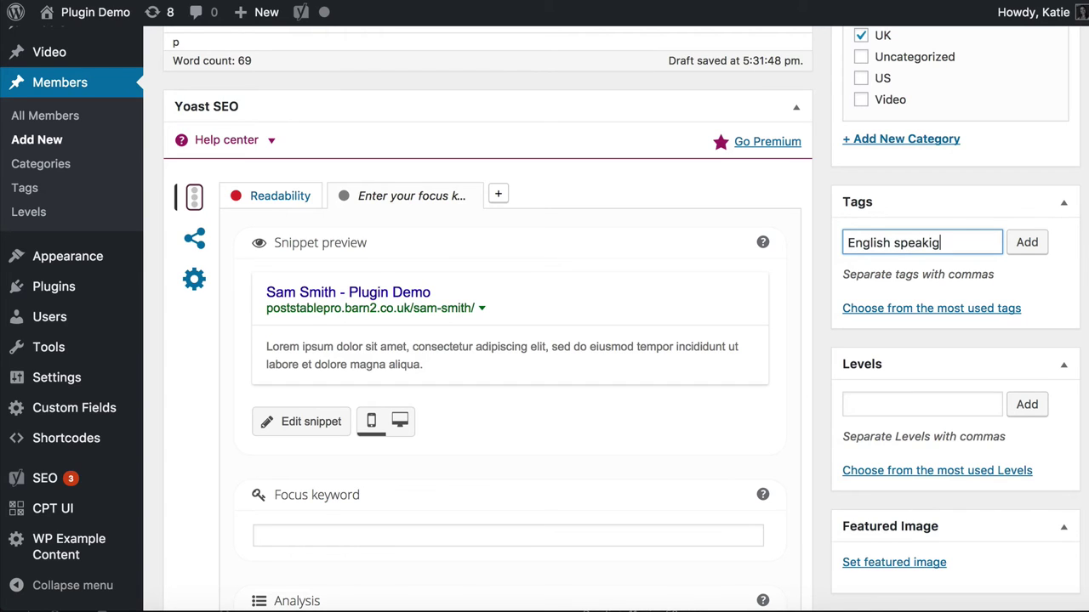
{"action": "key", "text": "BackSpace"}
{"action": "type", "text": "ng"}
{"action": "left_click", "coordinate": [1027, 248]}
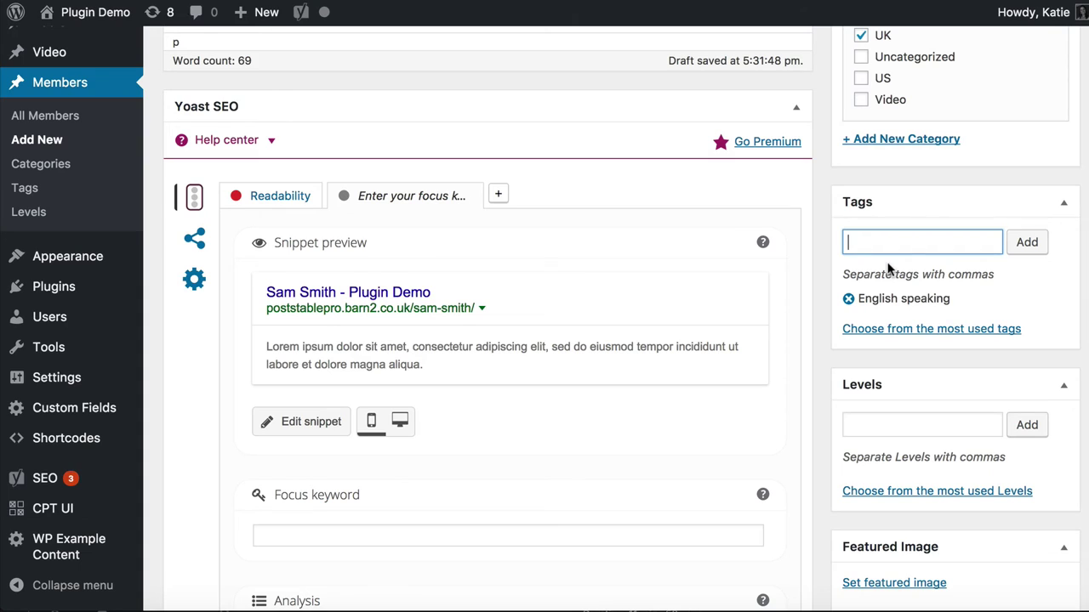
{"action": "type", "text": "Good communicator"}
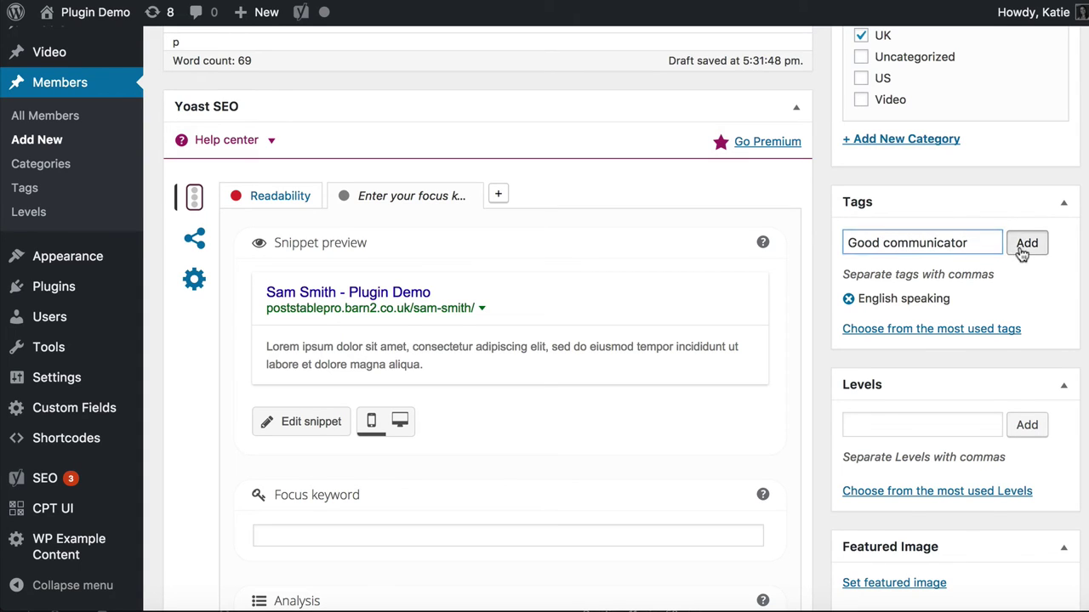
{"action": "left_click", "coordinate": [1021, 249]}
{"action": "scroll", "coordinate": [1006, 333], "scroll_direction": "down", "scroll_amount": 1}
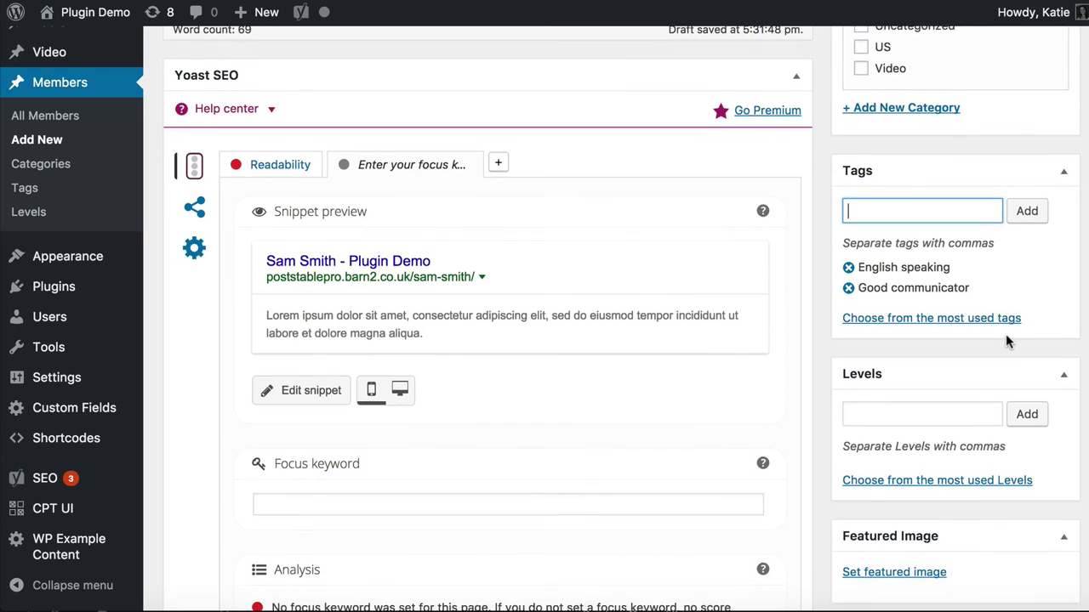
{"action": "scroll", "coordinate": [1006, 340], "scroll_direction": "down", "scroll_amount": 1}
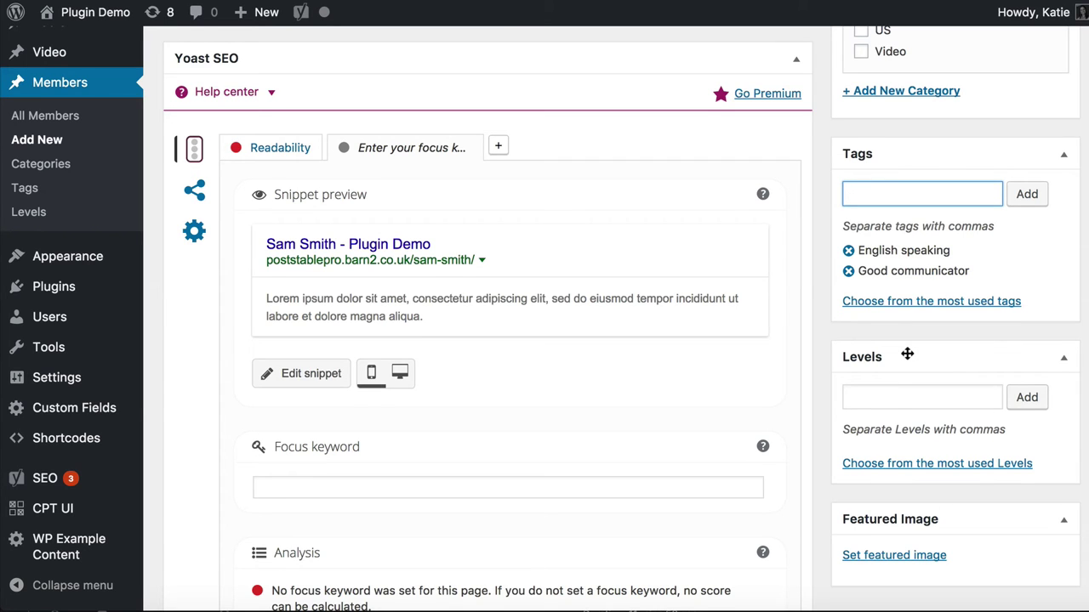
{"action": "scroll", "coordinate": [907, 355], "scroll_direction": "down", "scroll_amount": 2}
{"action": "left_click", "coordinate": [881, 322]}
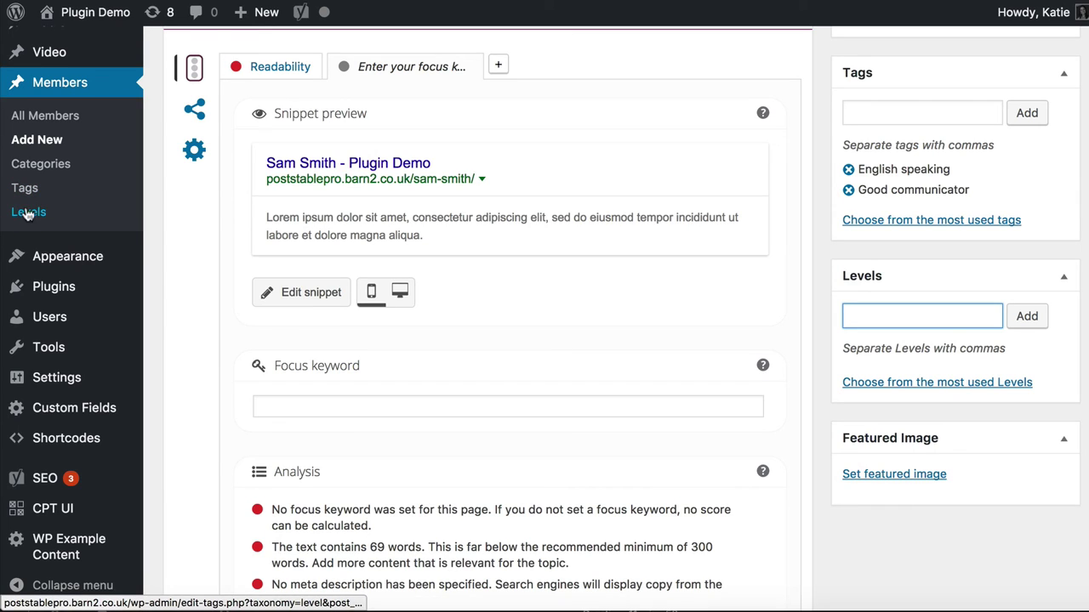
Add 'Intermediate' in the Levels box as the member's level
{"action": "left_click", "coordinate": [889, 384]}
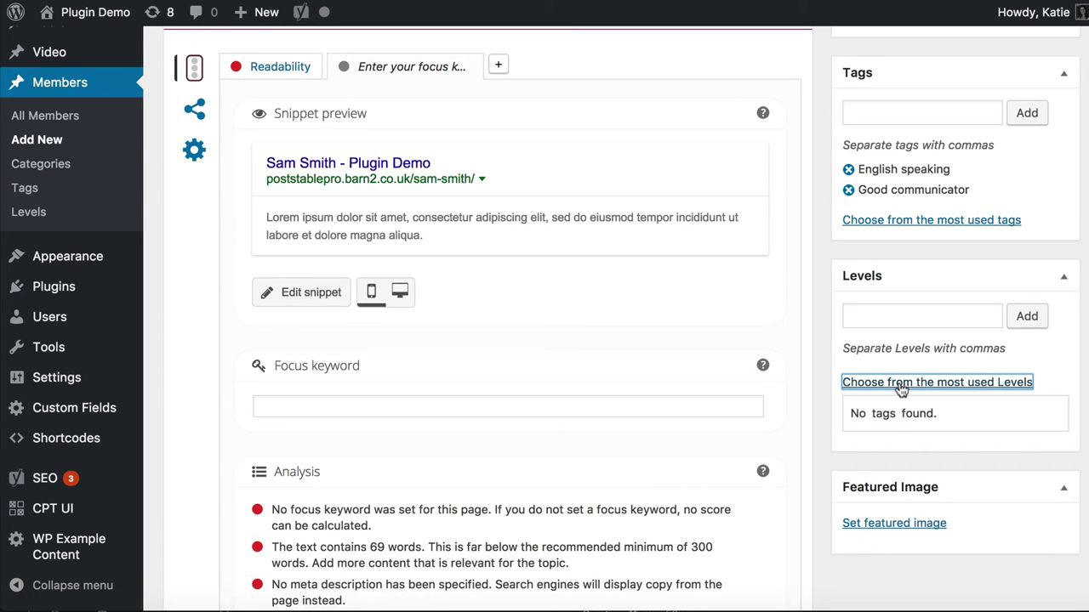
{"action": "left_click", "coordinate": [904, 390]}
{"action": "left_click", "coordinate": [910, 391]}
{"action": "left_click", "coordinate": [912, 312]}
{"action": "type", "text": "Interm"}
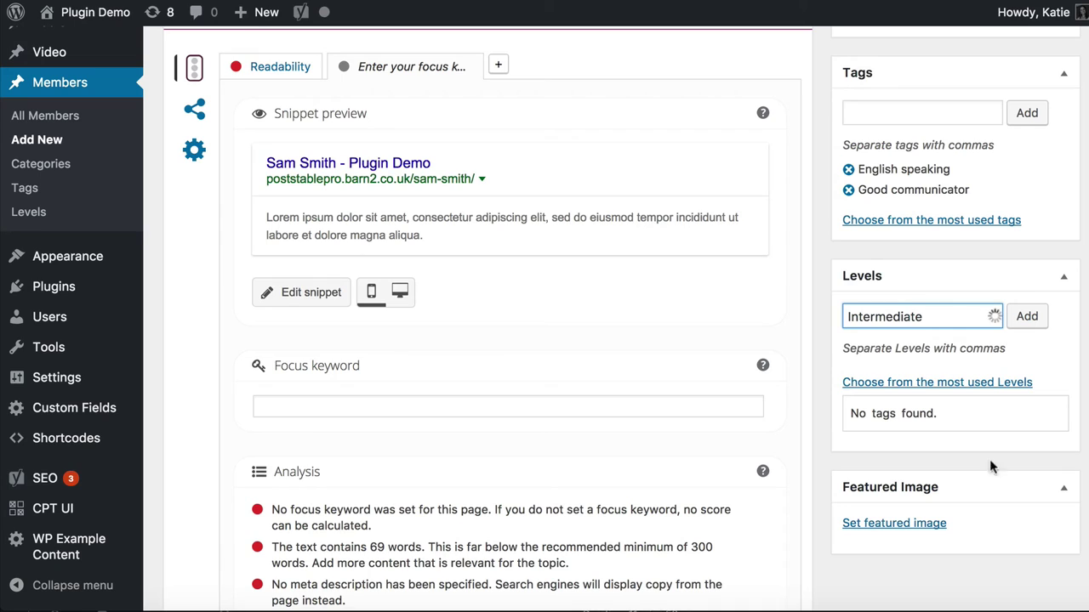
{"action": "type", "text": "ediate"}
{"action": "left_click", "coordinate": [924, 345]}
{"action": "key", "text": "BackSpace"}
{"action": "key", "text": "BackSpace"}
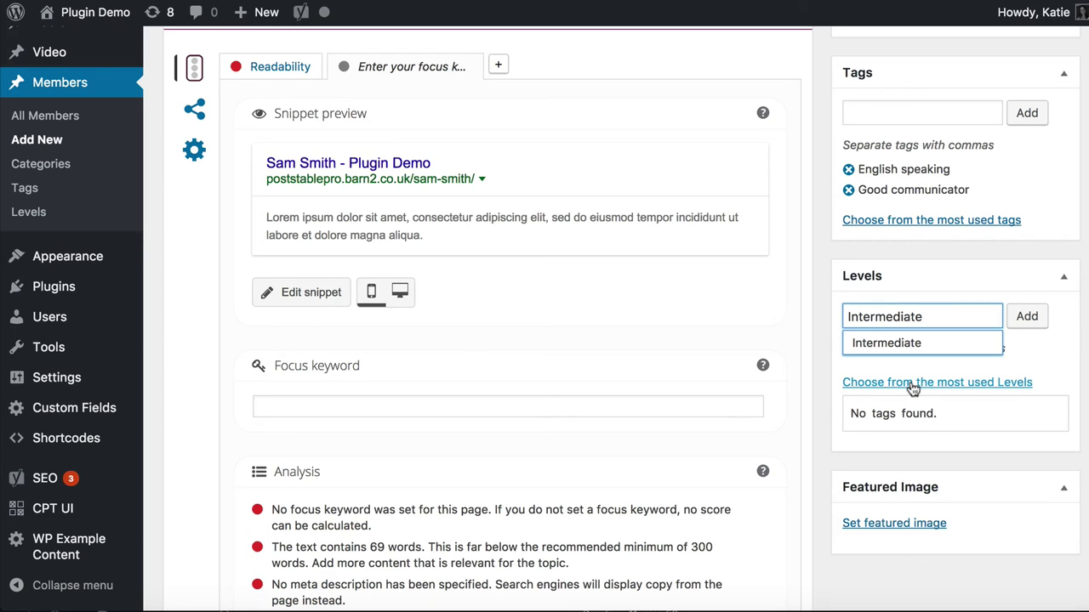
{"action": "left_click", "coordinate": [1032, 318]}
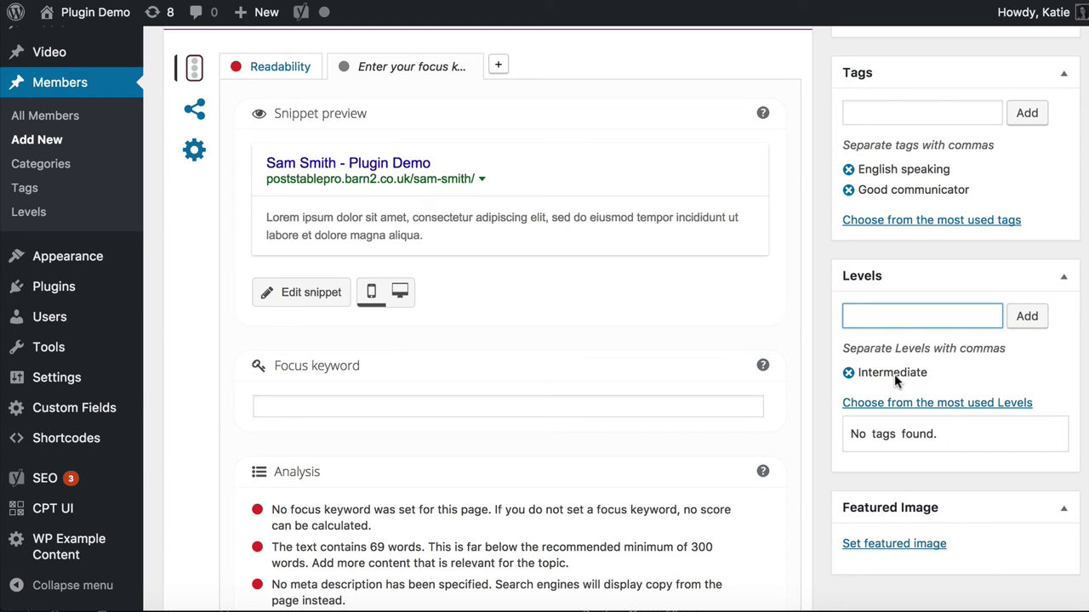
{"action": "scroll", "coordinate": [907, 416], "scroll_direction": "down", "scroll_amount": 4}
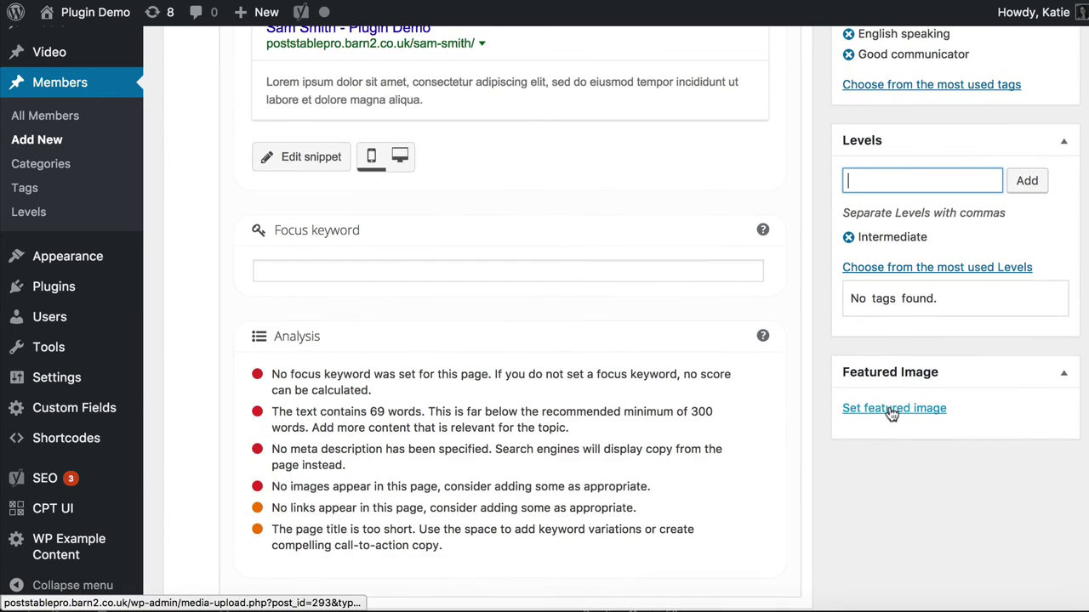
Drag 42.jpg from the avatar folder into the Media Library and set it as the member's featured image
{"action": "left_click", "coordinate": [892, 342]}
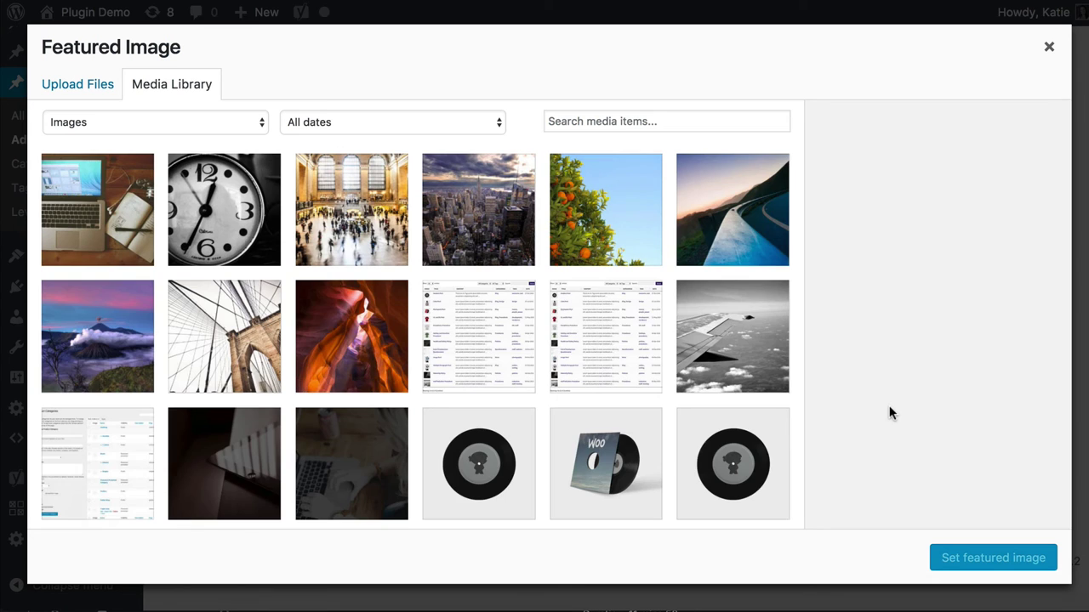
{"action": "left_click", "coordinate": [172, 609]}
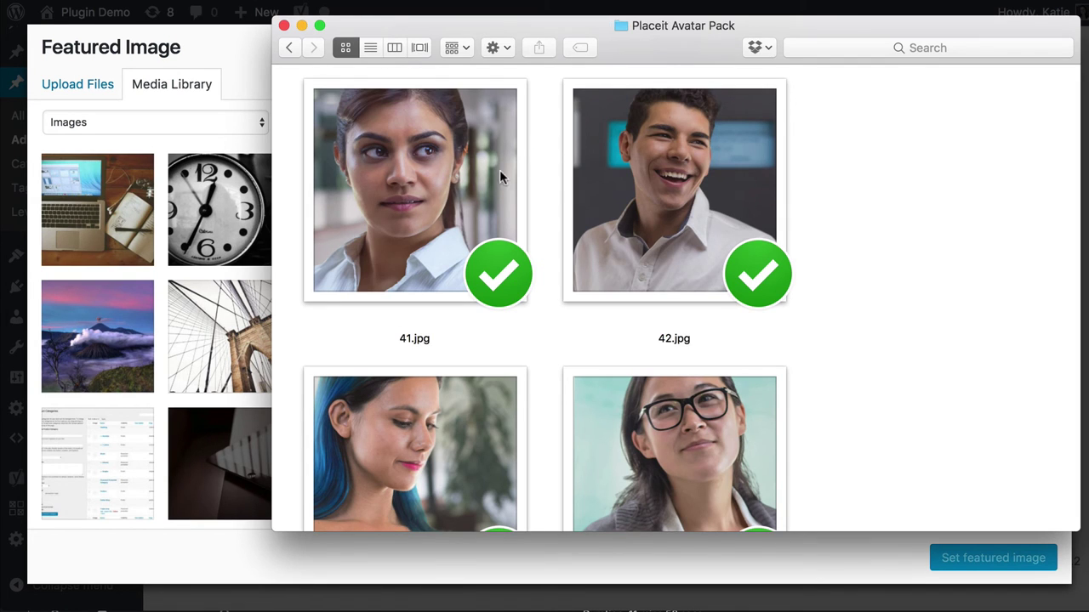
{"action": "left_click", "coordinate": [685, 178]}
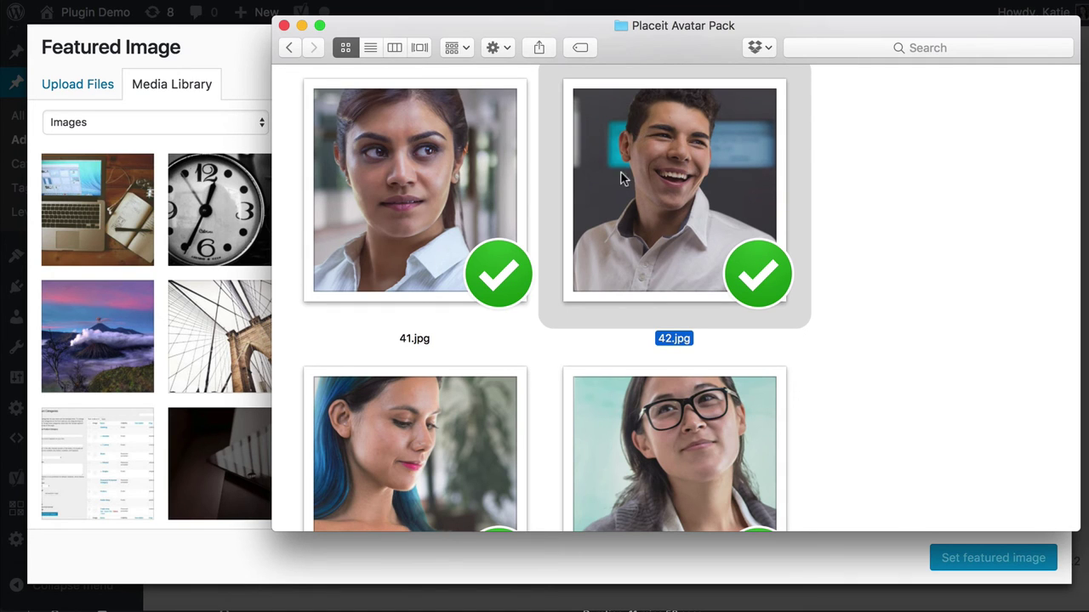
{"action": "left_click_drag", "start_coordinate": [432, 16], "coordinate": [504, 0]}
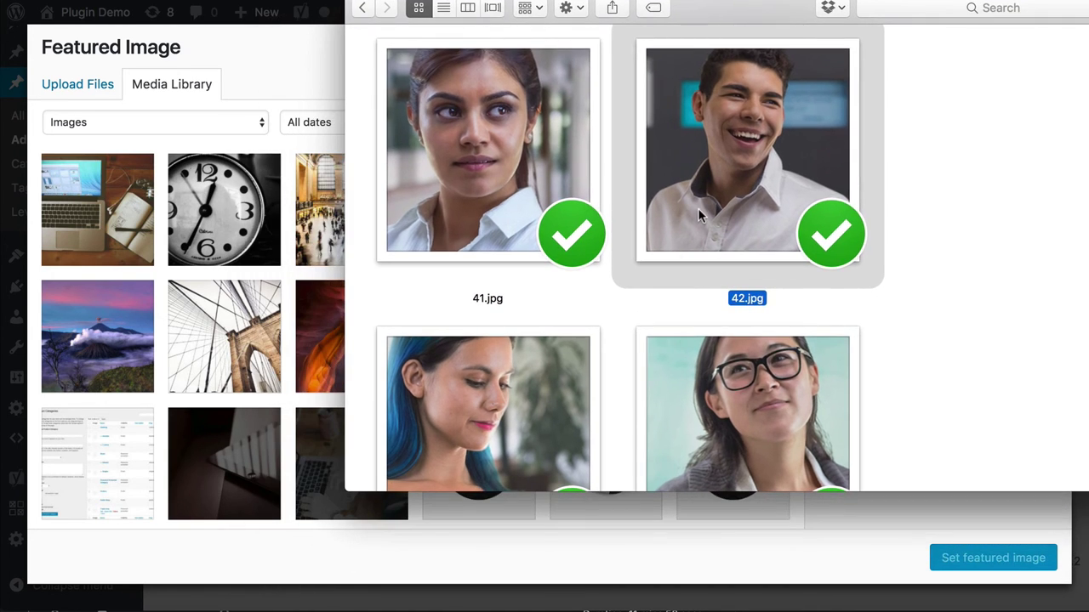
{"action": "left_click_drag", "start_coordinate": [697, 207], "coordinate": [162, 271]}
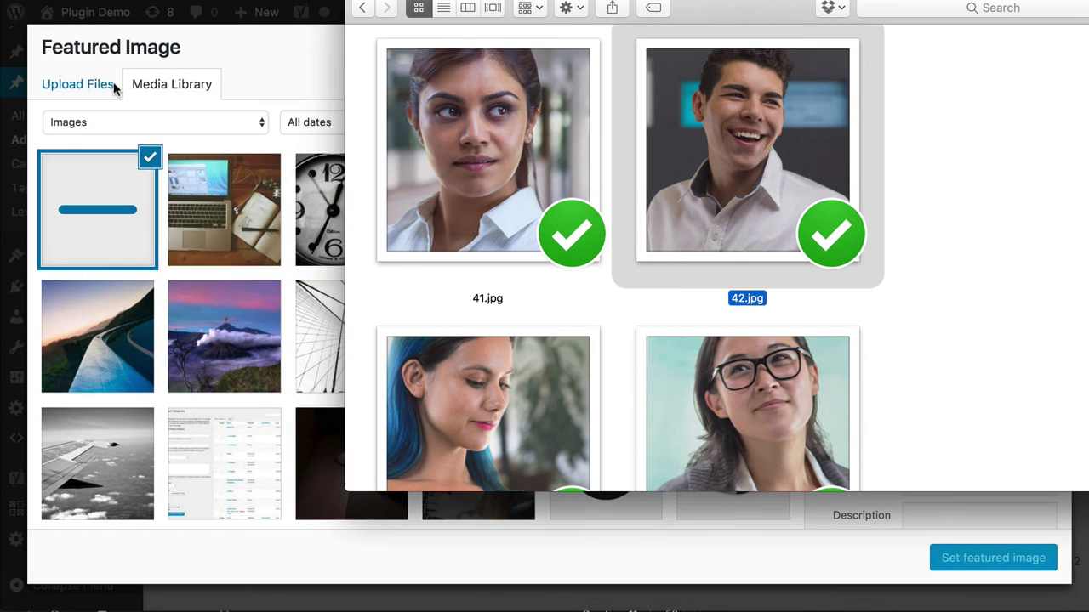
{"action": "left_click", "coordinate": [221, 54]}
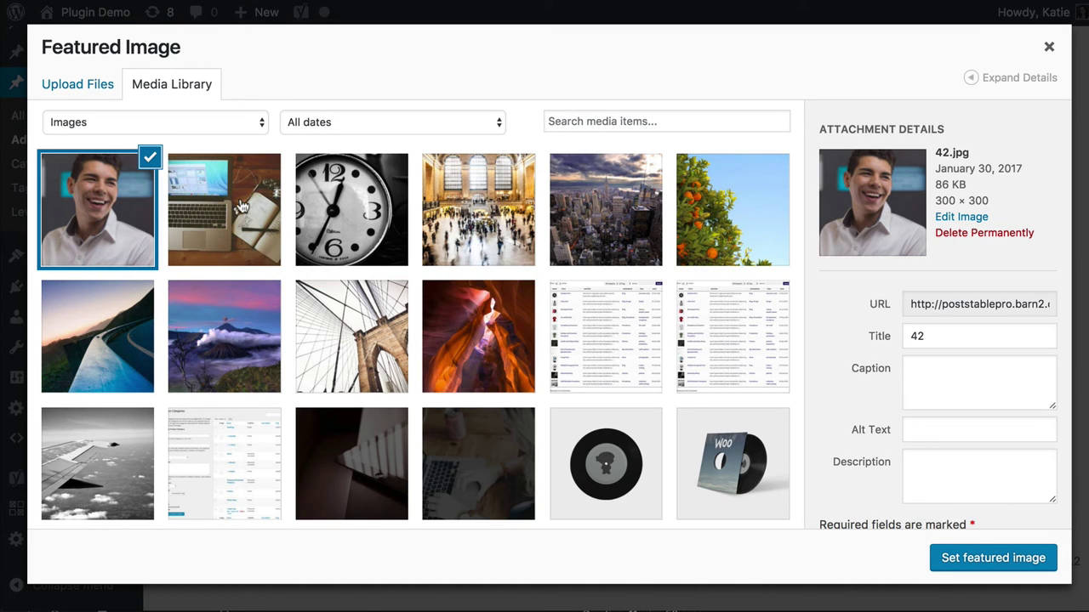
{"action": "left_click", "coordinate": [71, 87]}
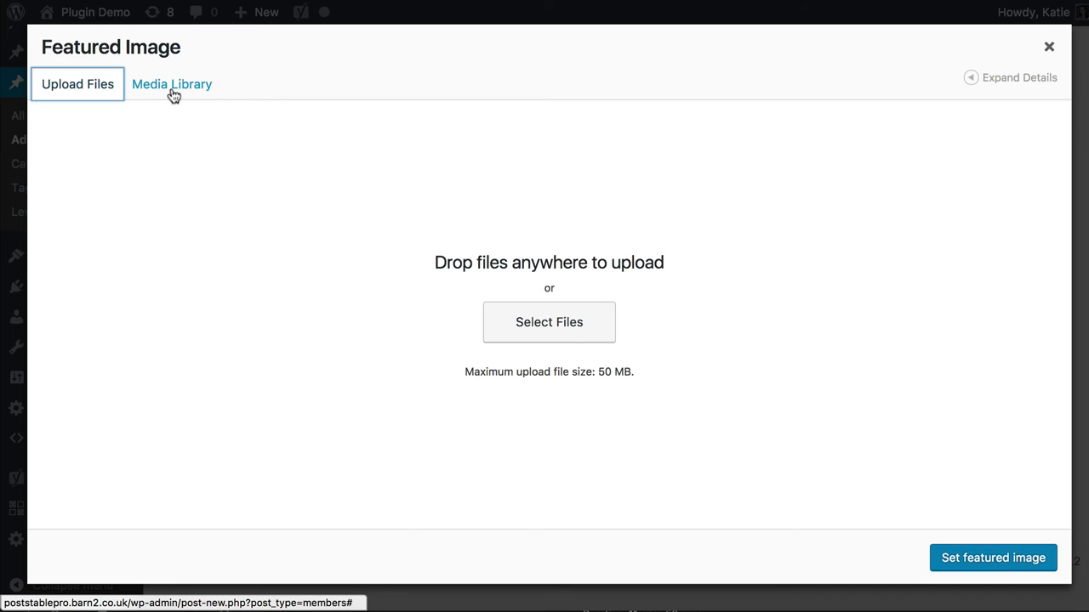
{"action": "left_click", "coordinate": [177, 92]}
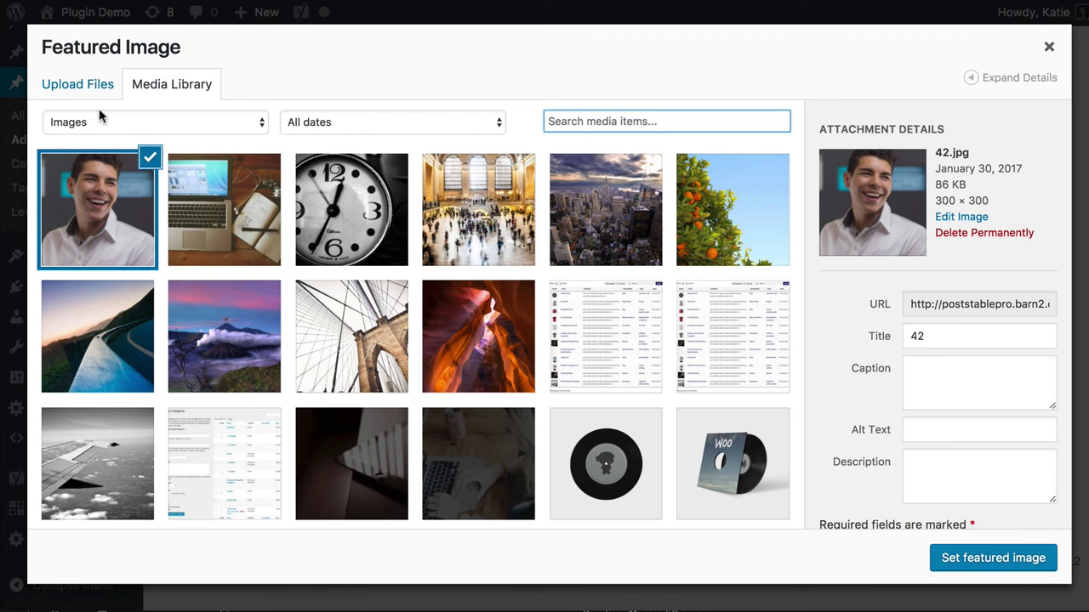
{"action": "left_click", "coordinate": [1007, 559]}
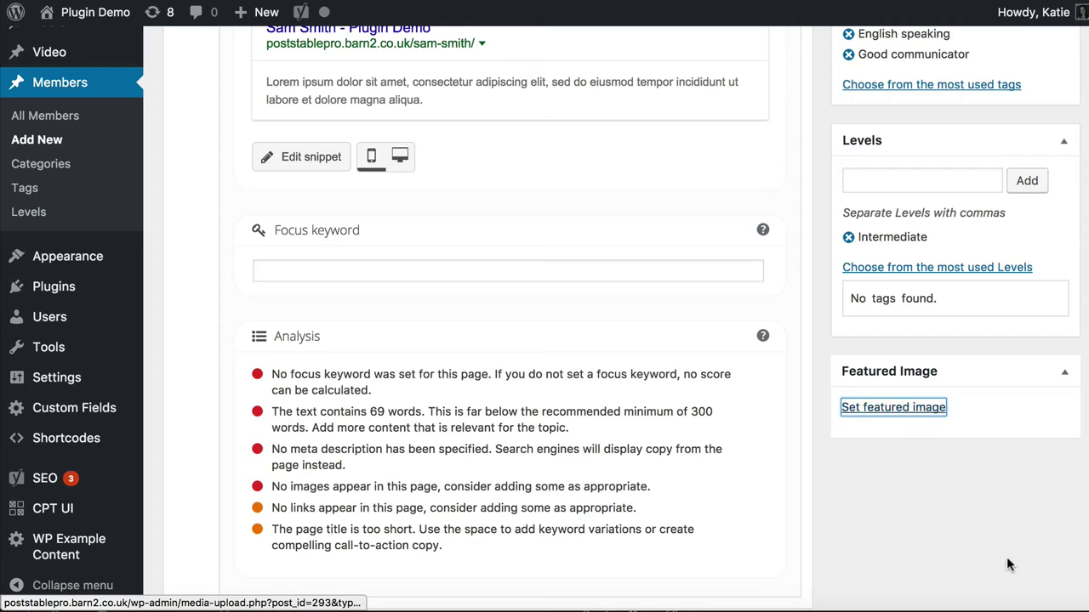
Publish the first member entry with its featured photo
{"action": "scroll", "coordinate": [989, 508], "scroll_direction": "down", "scroll_amount": 5}
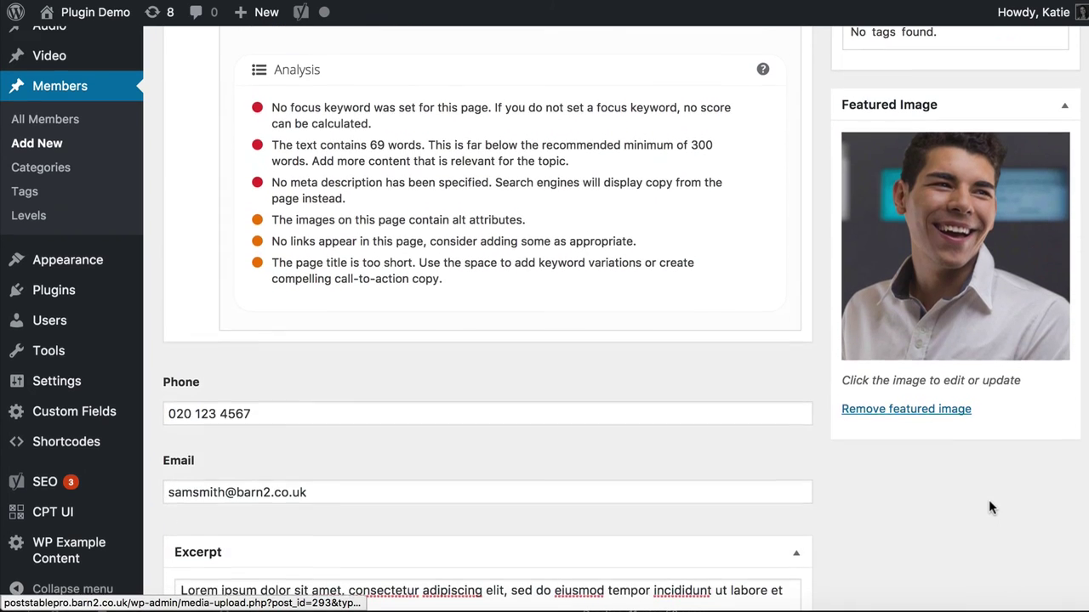
{"action": "scroll", "coordinate": [990, 508], "scroll_direction": "up", "scroll_amount": 10}
{"action": "scroll", "coordinate": [982, 428], "scroll_direction": "up", "scroll_amount": 2}
{"action": "scroll", "coordinate": [997, 319], "scroll_direction": "up", "scroll_amount": 3}
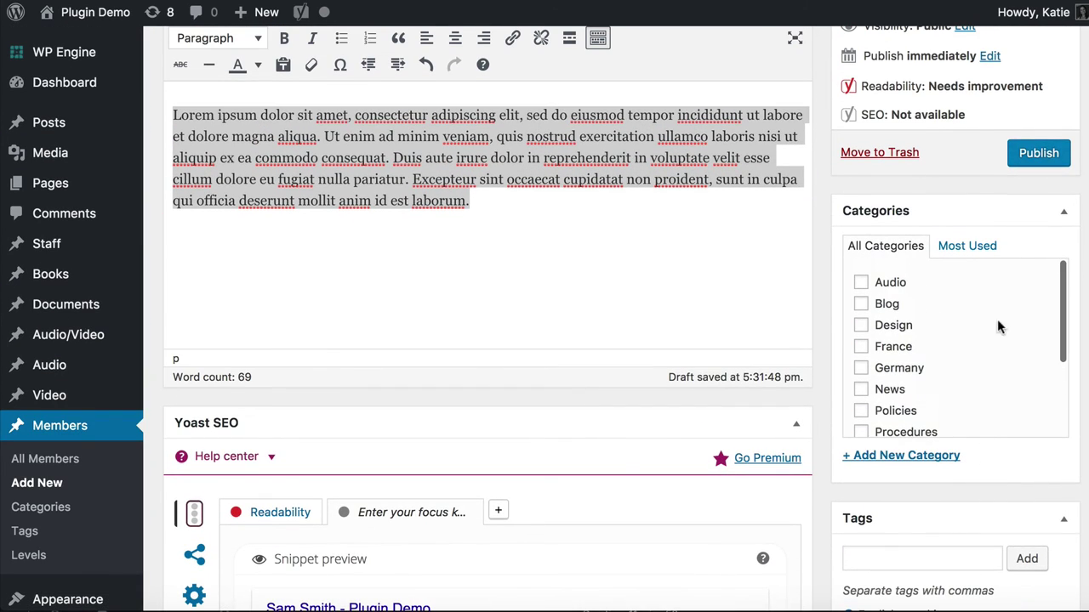
{"action": "left_click", "coordinate": [1042, 146]}
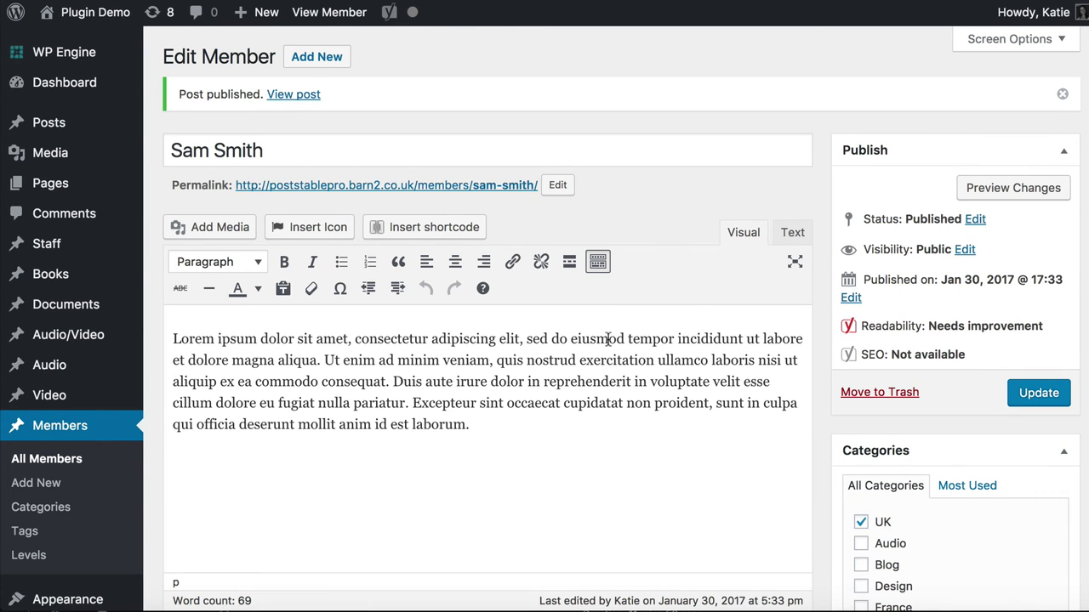
Add a new member titled with the member's name and paste placeholder body text
{"action": "left_click", "coordinate": [304, 61]}
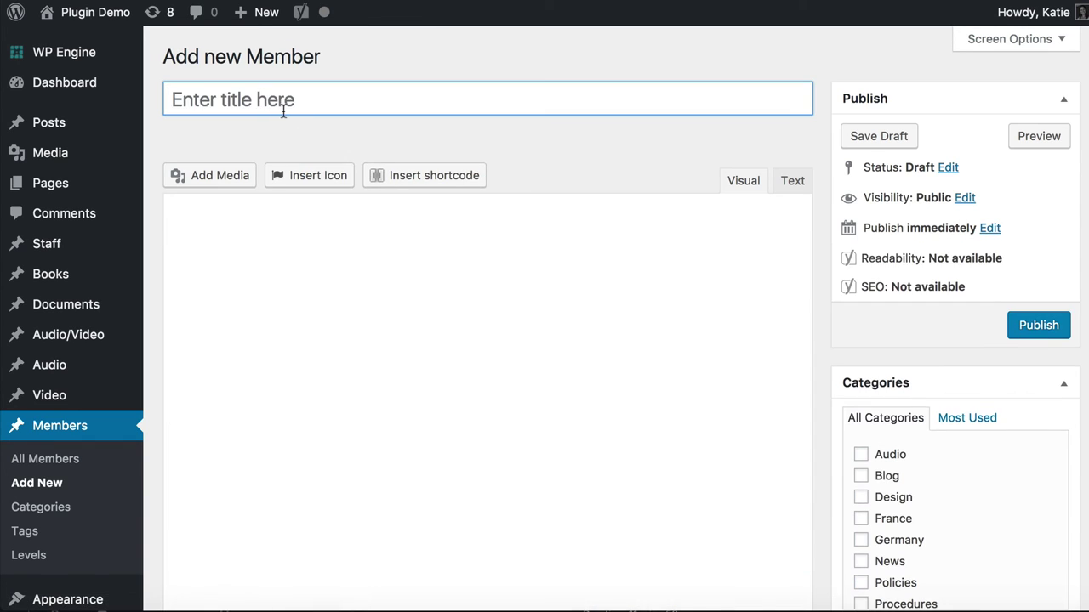
{"action": "left_click", "coordinate": [284, 110]}
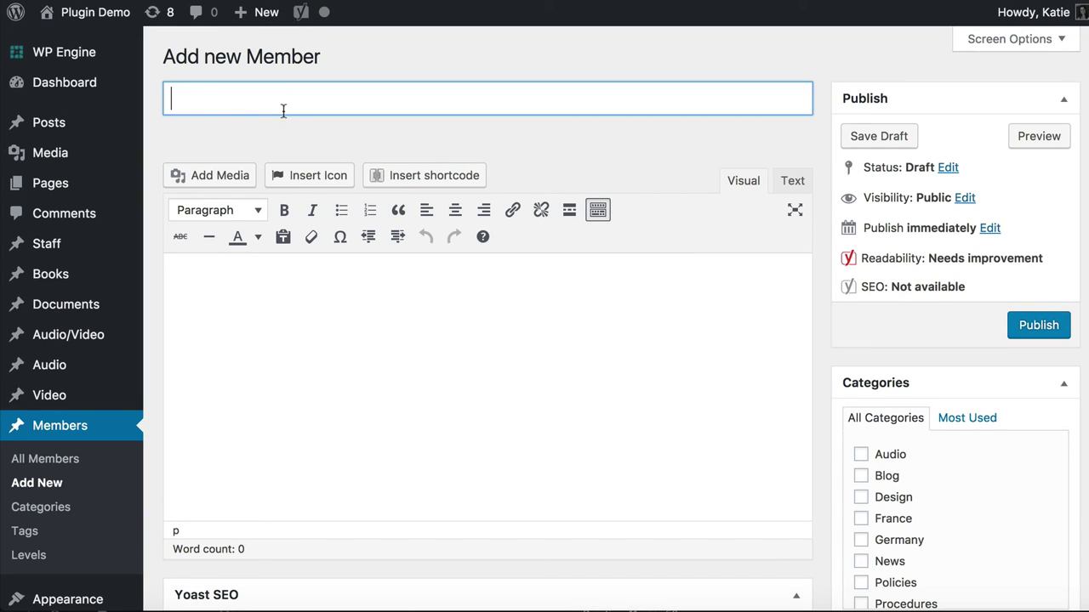
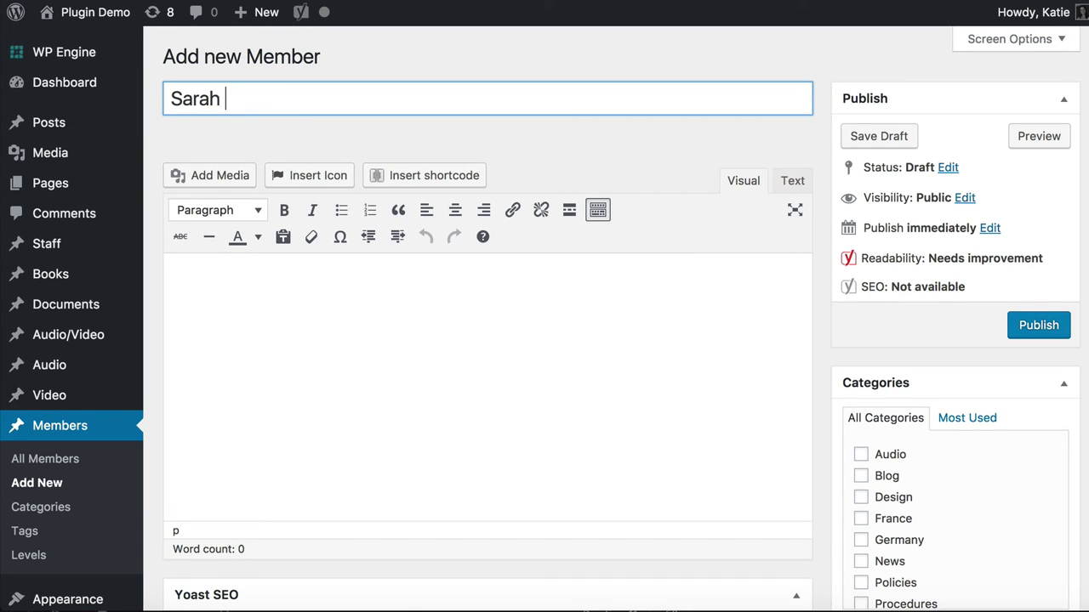
{"action": "left_click", "coordinate": [294, 300]}
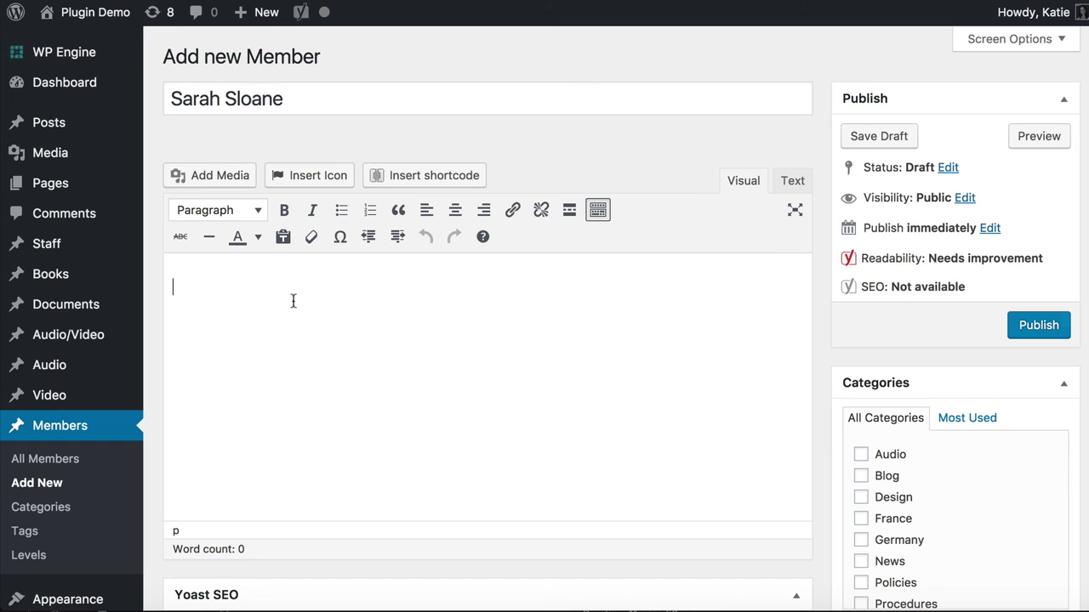
{"action": "type", "text": "Lorem ipsum dolor sit amet, consectetur adipiscing elit, sed do eiusmod tempor incididunt ut labore et dolore magna aliqua. Ut enim ad minim veniam, quis nostrud exercitation ullamco laboris nisi ut aliquip ex ea commodo consequat. Duis aute irure dolor in reprehenderit in voluptate velit esse cillum dolore eu fugiat nulla pariatur. Excepteur sint occaecat cupidatat non proident, sunt in culpa qui officia deserunt mollit anim id est laborum."}
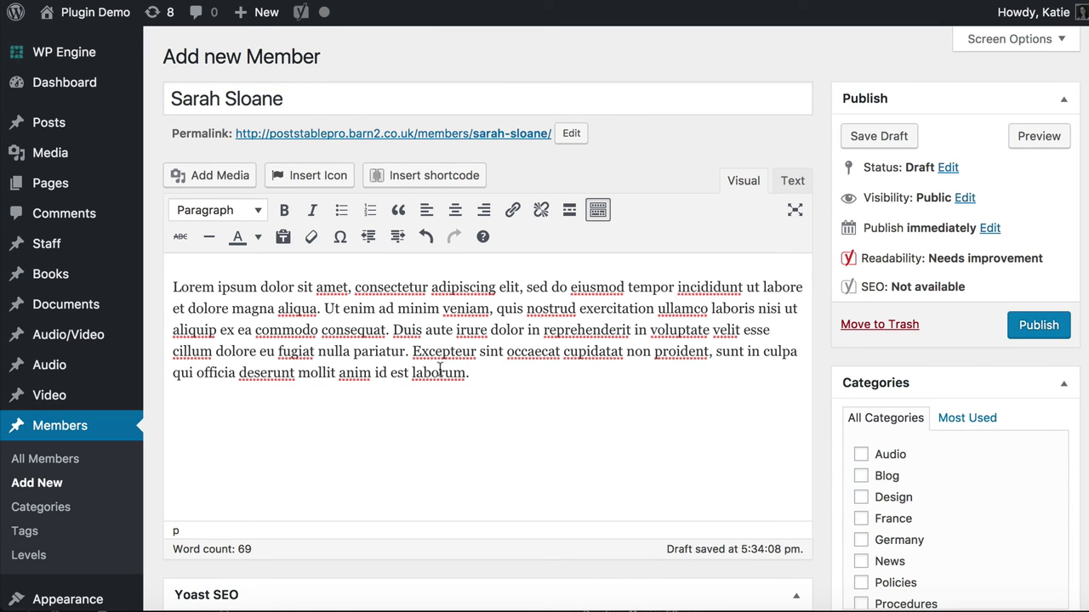
Fill in the member's Phone and Email custom fields
{"action": "scroll", "coordinate": [565, 461], "scroll_direction": "down", "scroll_amount": 3}
{"action": "scroll", "coordinate": [564, 461], "scroll_direction": "down", "scroll_amount": 15}
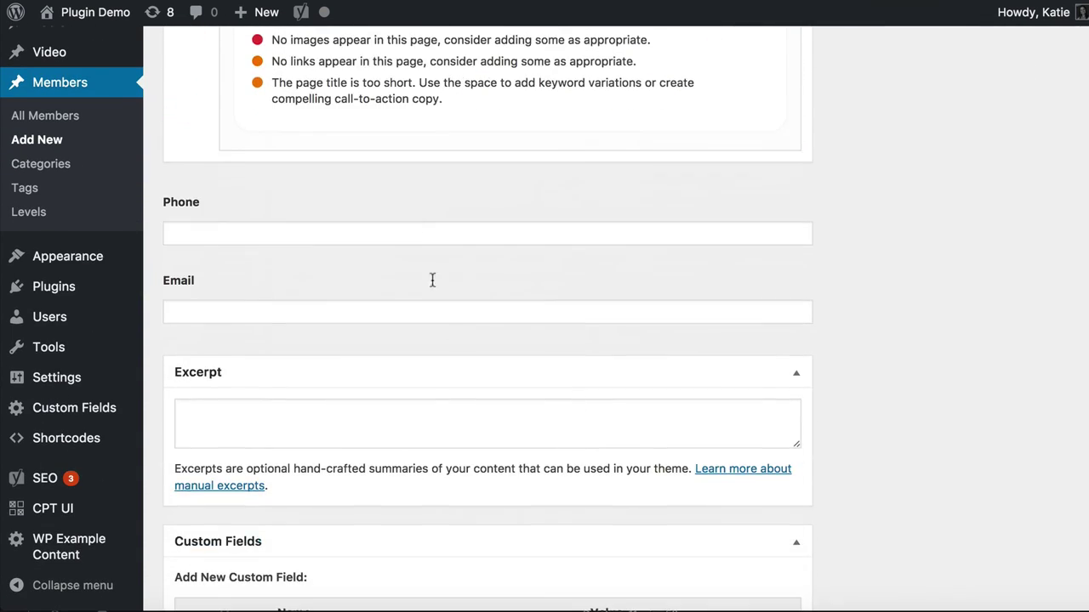
{"action": "left_click", "coordinate": [415, 223]}
{"action": "type", "text": "123 4567"}
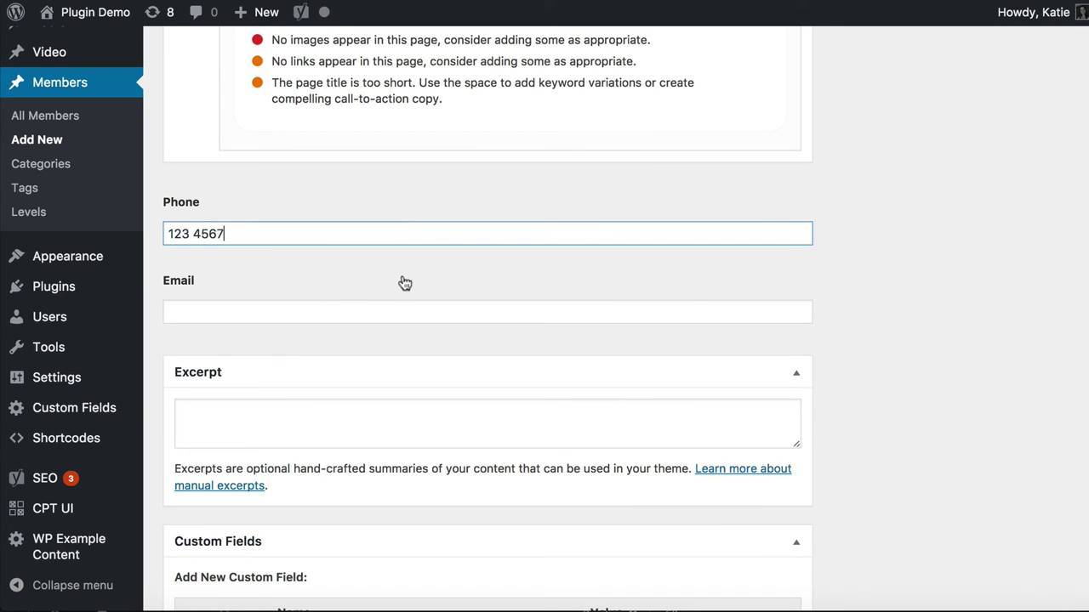
{"action": "left_click", "coordinate": [350, 311]}
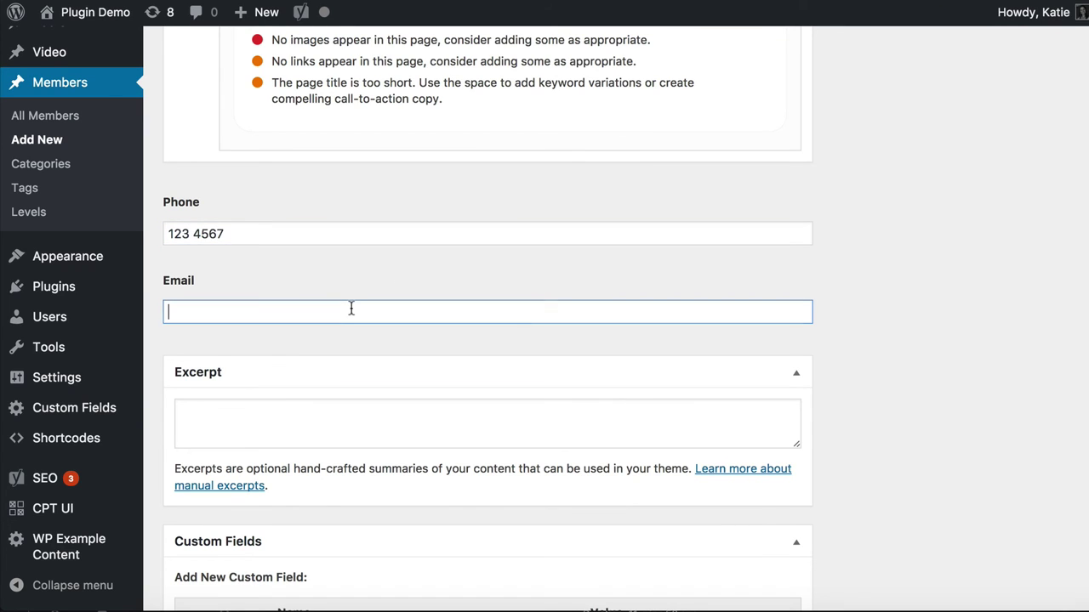
Paste placeholder text into the Excerpt, trim it to one sentence, and tick Germany
{"action": "left_click", "coordinate": [388, 437]}
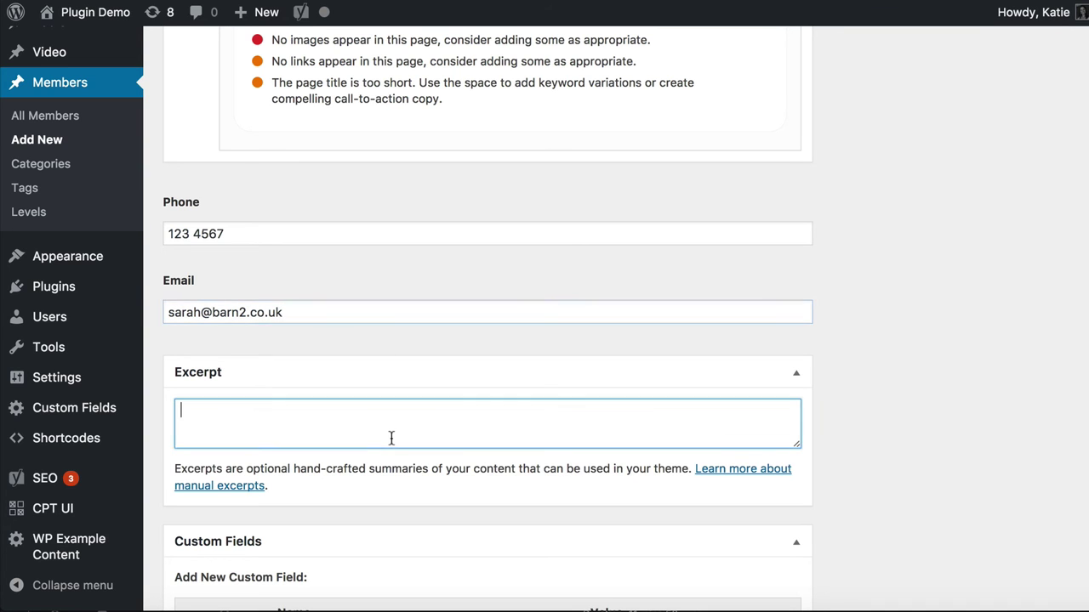
{"action": "type", "text": "Lorem ipsum dolor sit amet, consectetur adipiscing elit, sed do eiusmod tempor incididunt ut labore et dolore magna aliqua. Ut enim ad minim veniam, quis nostrud exercitation ullamco laboris nisi ut aliquip ex ea commodo consequat. Duis aute irure dolor in reprehenderit in voluptate velit esse cillum dolore eu fugiat nulla pariatur. Excepteur sint occaecat cupidatat non proident, sunt in culpa qui officia deserunt mollit anim id est laborum."}
{"action": "left_click_drag", "start_coordinate": [347, 408], "coordinate": [89, 385]}
{"action": "key", "text": "super+c"}
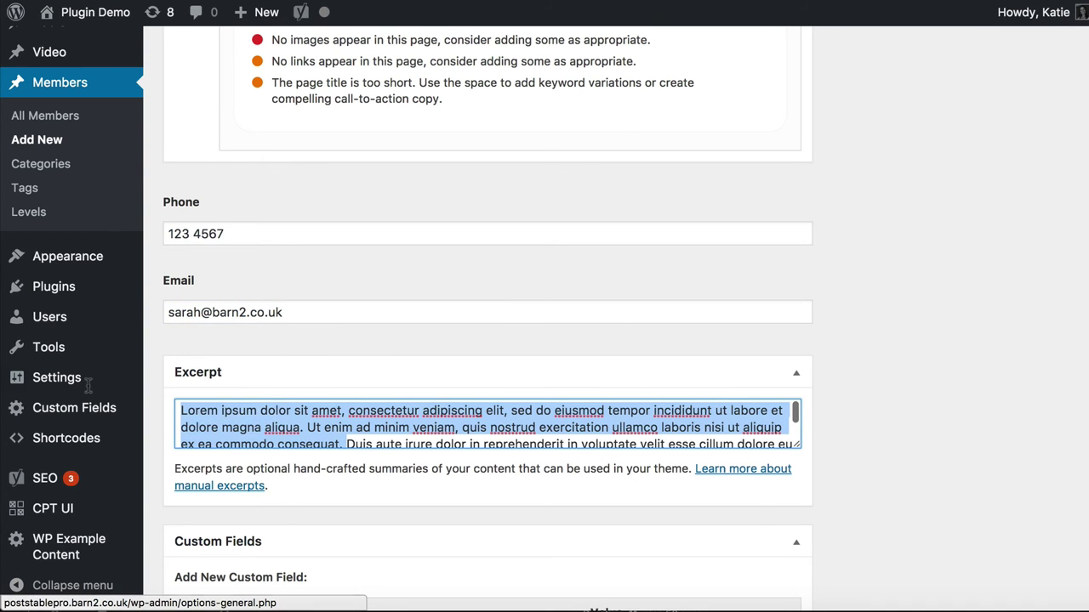
{"action": "key", "text": "BackSpace"}
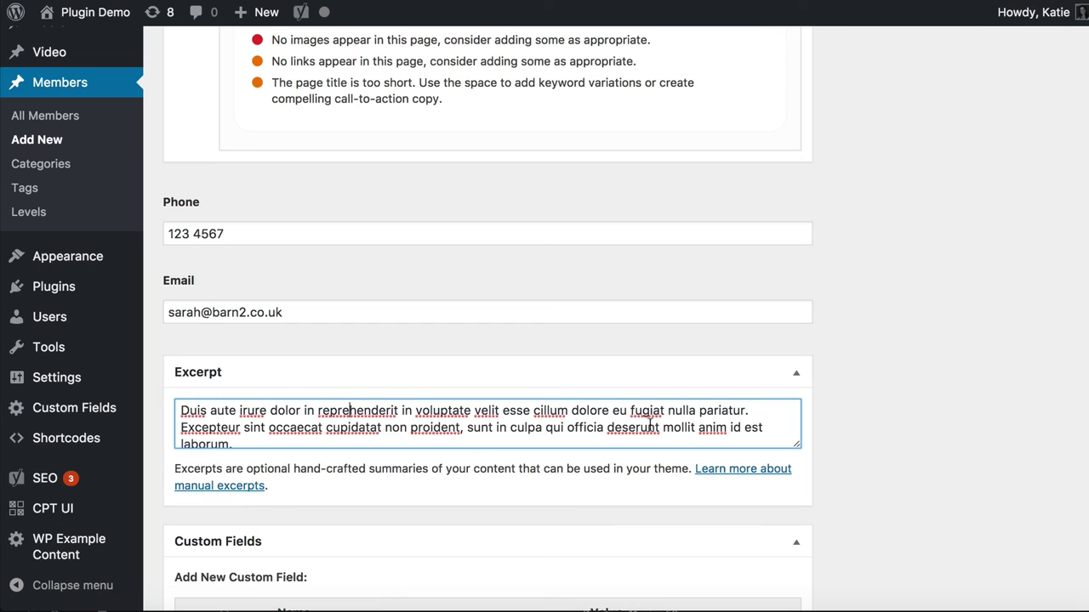
{"action": "left_click_drag", "start_coordinate": [745, 412], "coordinate": [772, 450]}
{"action": "key", "text": "BackSpace"}
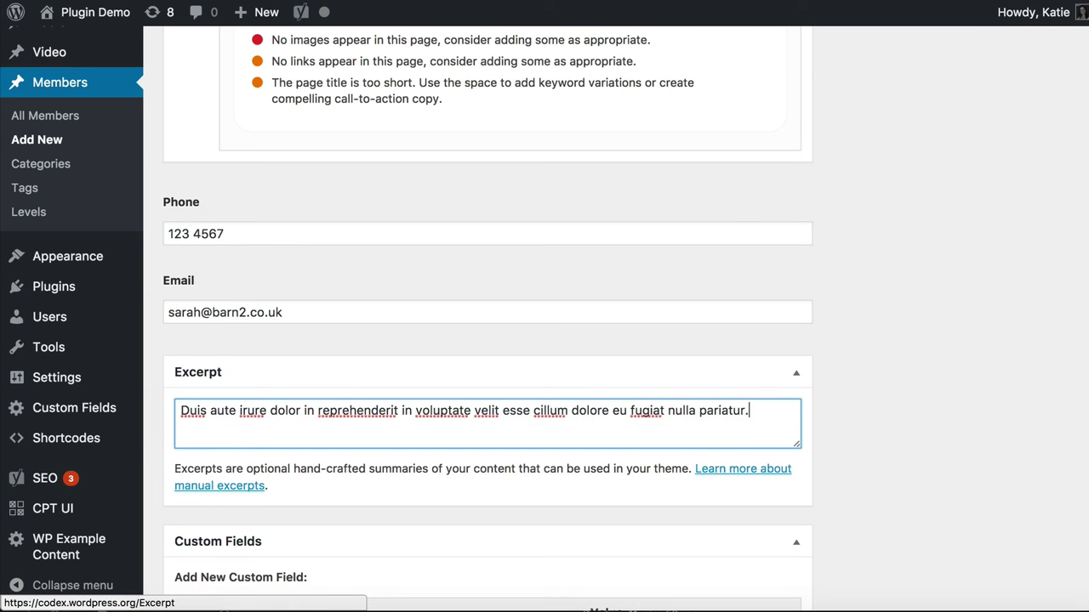
{"action": "scroll", "coordinate": [721, 458], "scroll_direction": "up", "scroll_amount": 15}
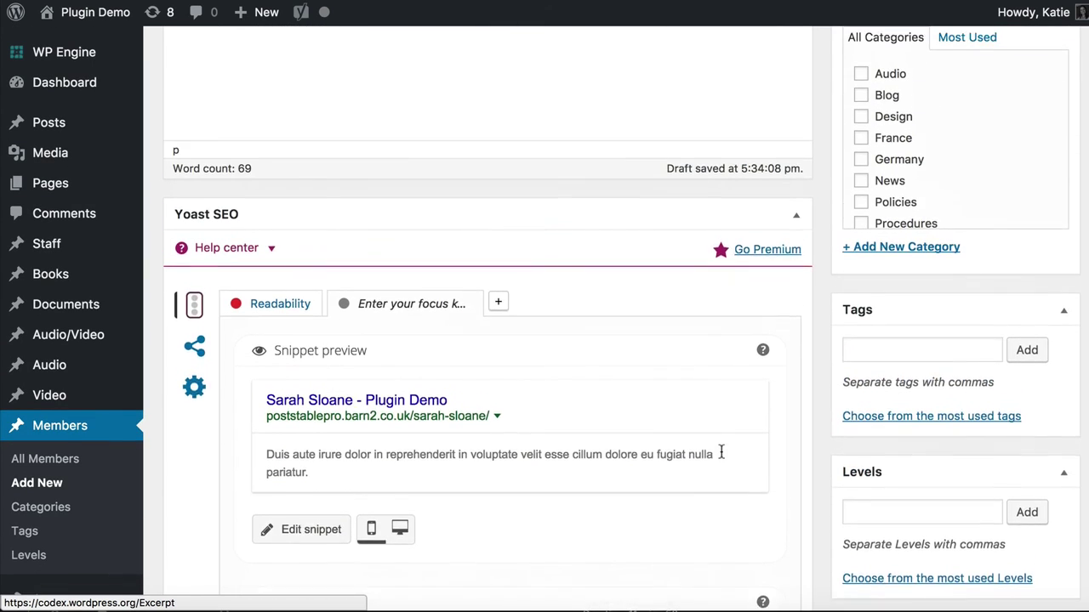
{"action": "left_click", "coordinate": [860, 255]}
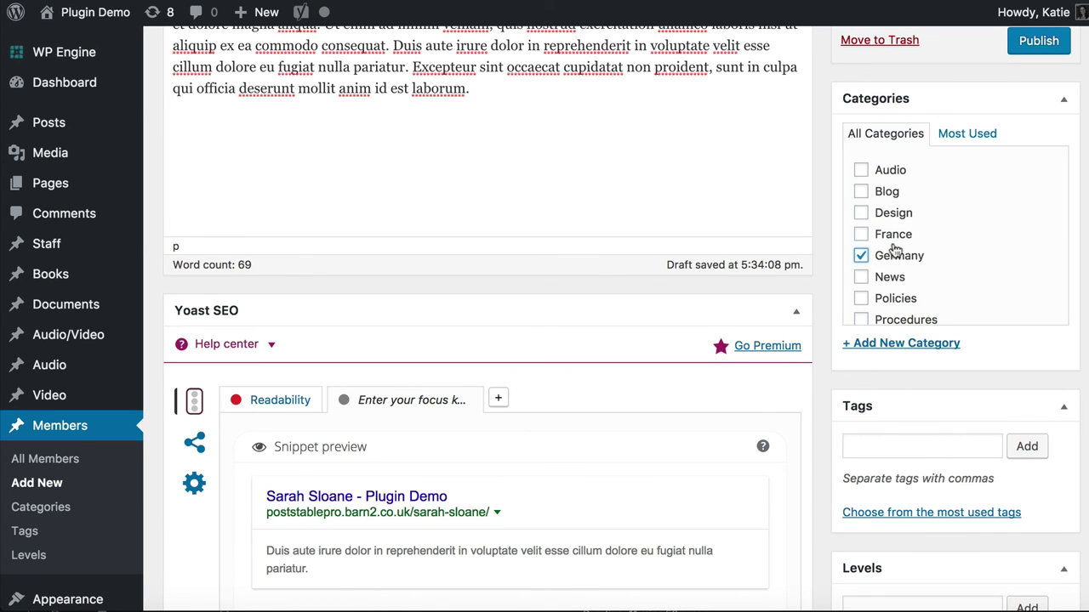
Tag the member French speaking and Numeracy
{"action": "scroll", "coordinate": [911, 281], "scroll_direction": "down", "scroll_amount": 5}
{"action": "left_click", "coordinate": [909, 407]}
{"action": "scroll", "coordinate": [908, 406], "scroll_direction": "down", "scroll_amount": 3}
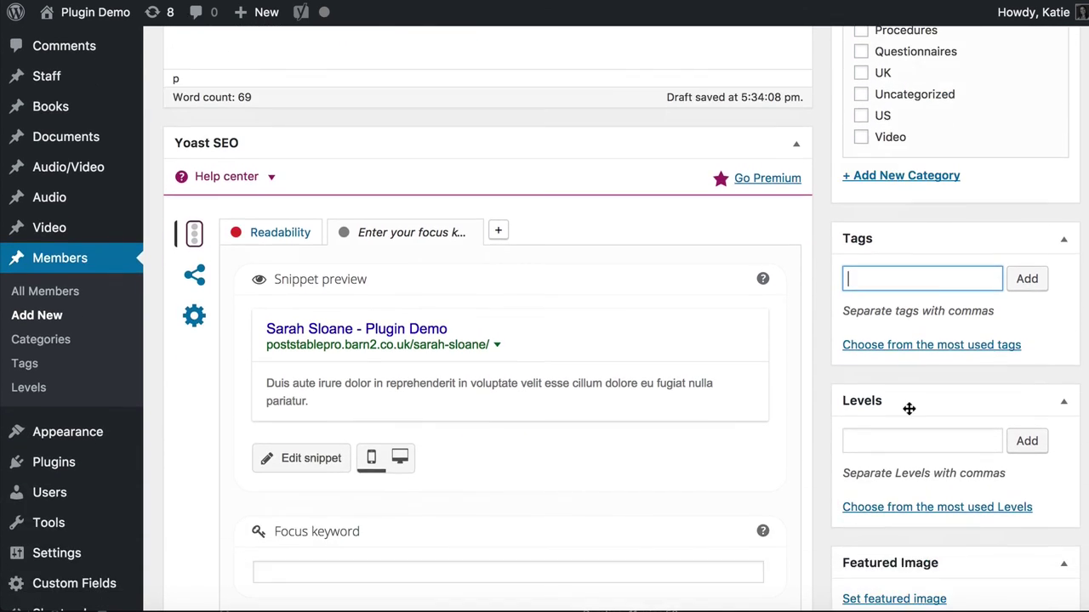
{"action": "type", "text": "French speaking"}
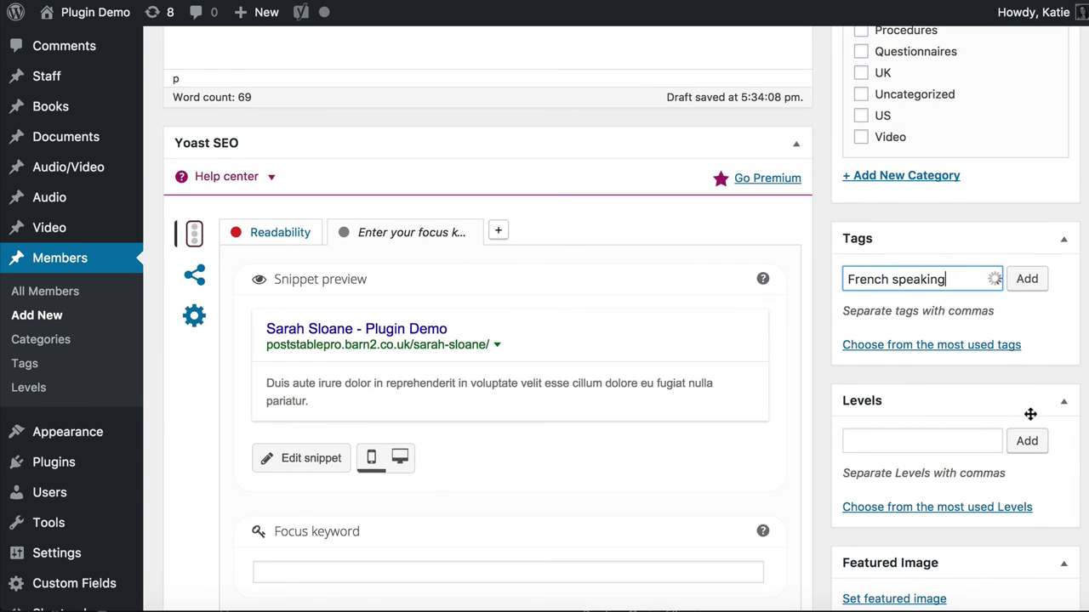
{"action": "left_click", "coordinate": [1036, 286]}
{"action": "type", "text": "Numeracy"}
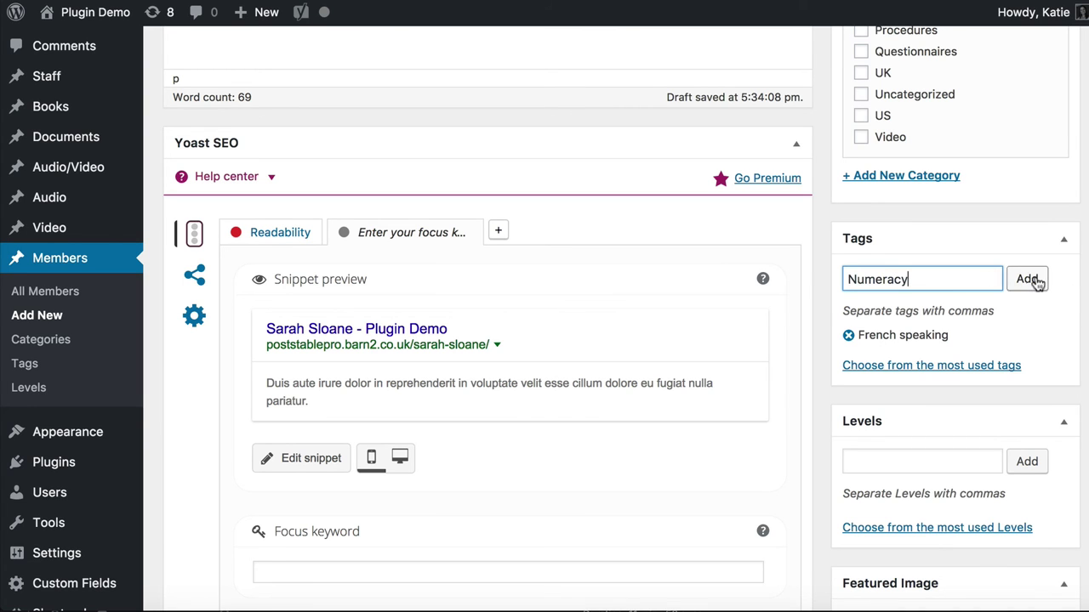
{"action": "left_click", "coordinate": [1030, 281]}
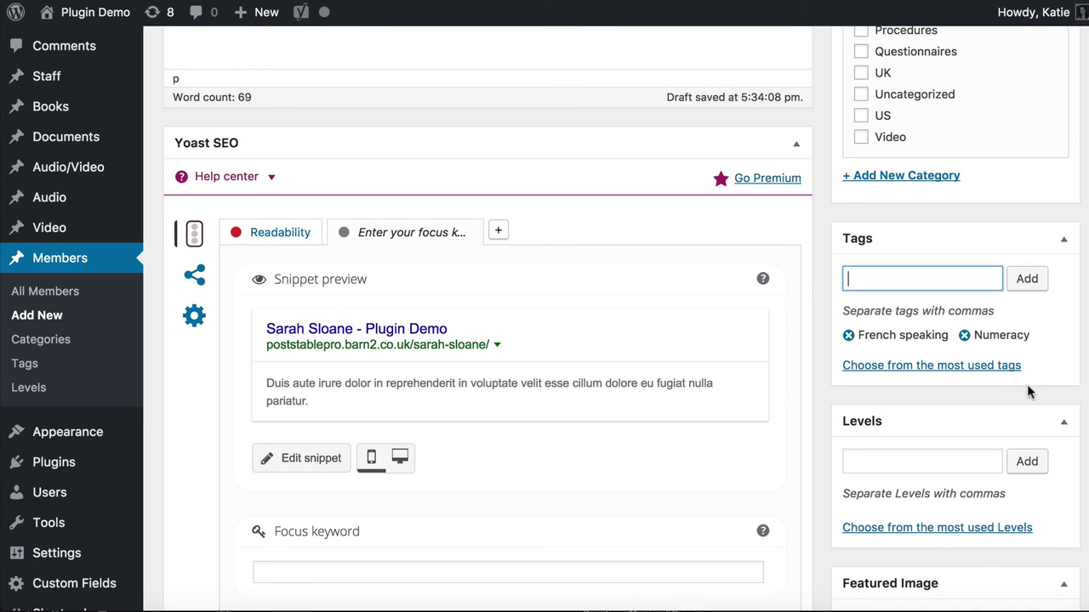
Give the member the Advanced level
{"action": "scroll", "coordinate": [1023, 407], "scroll_direction": "down", "scroll_amount": 3}
{"action": "left_click", "coordinate": [940, 298]}
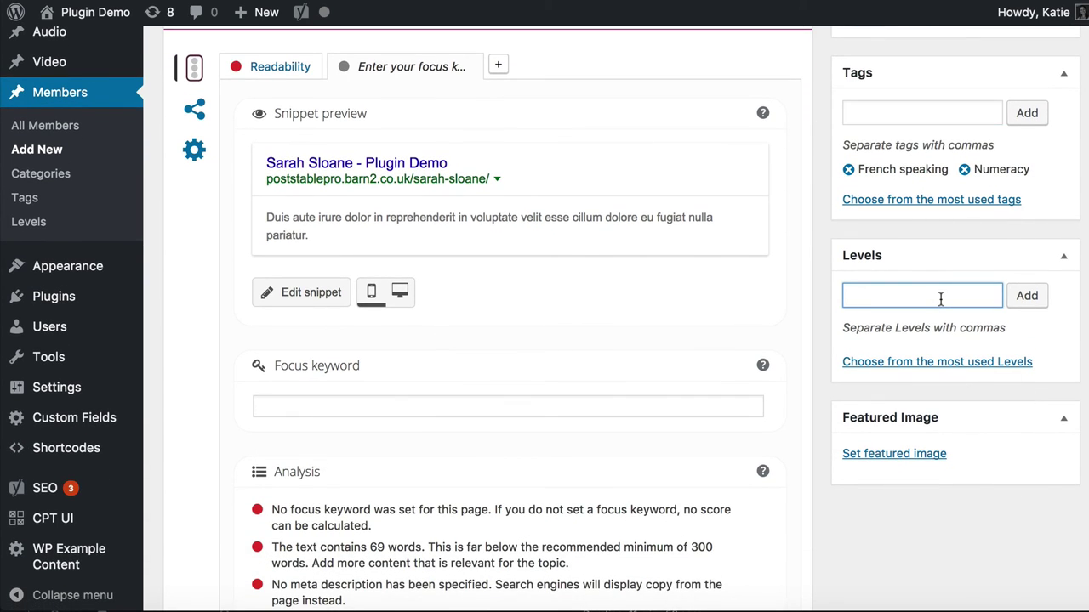
{"action": "left_click", "coordinate": [905, 364]}
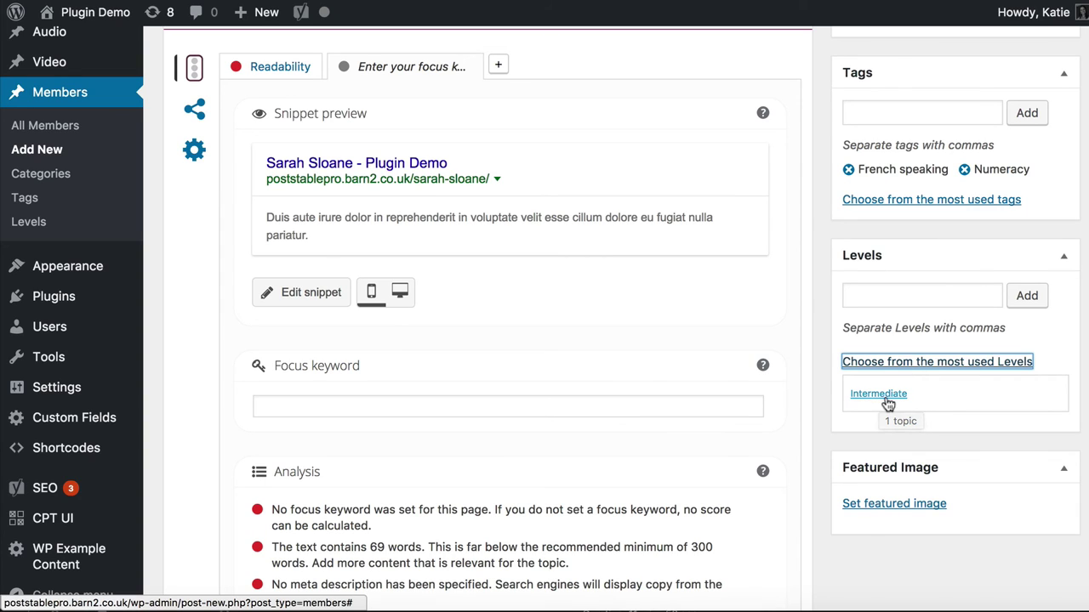
{"action": "left_click", "coordinate": [893, 298]}
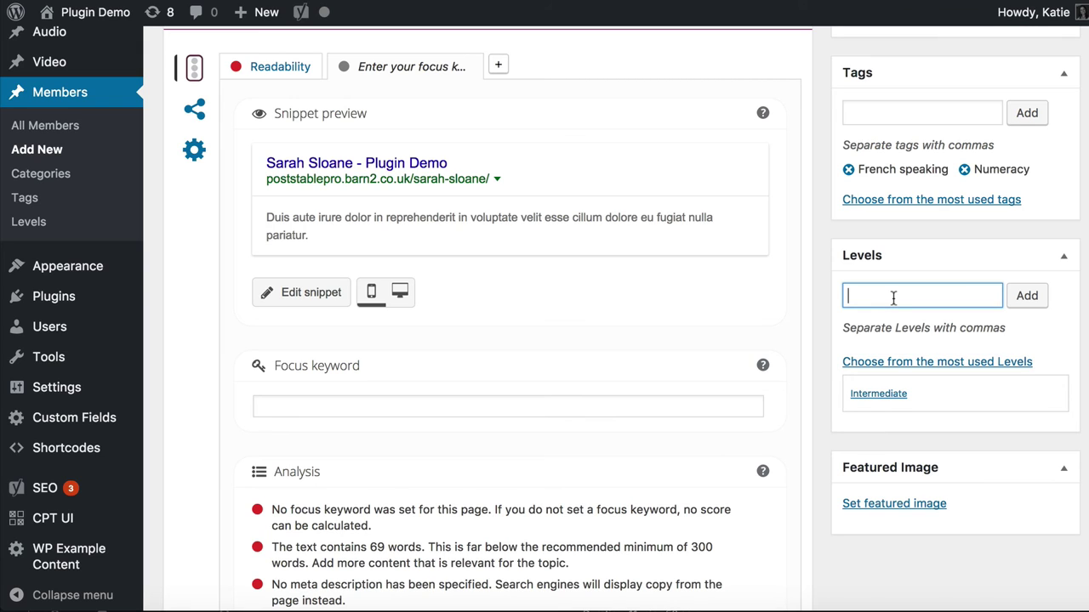
{"action": "type", "text": "Advanced"}
{"action": "left_click", "coordinate": [1027, 298]}
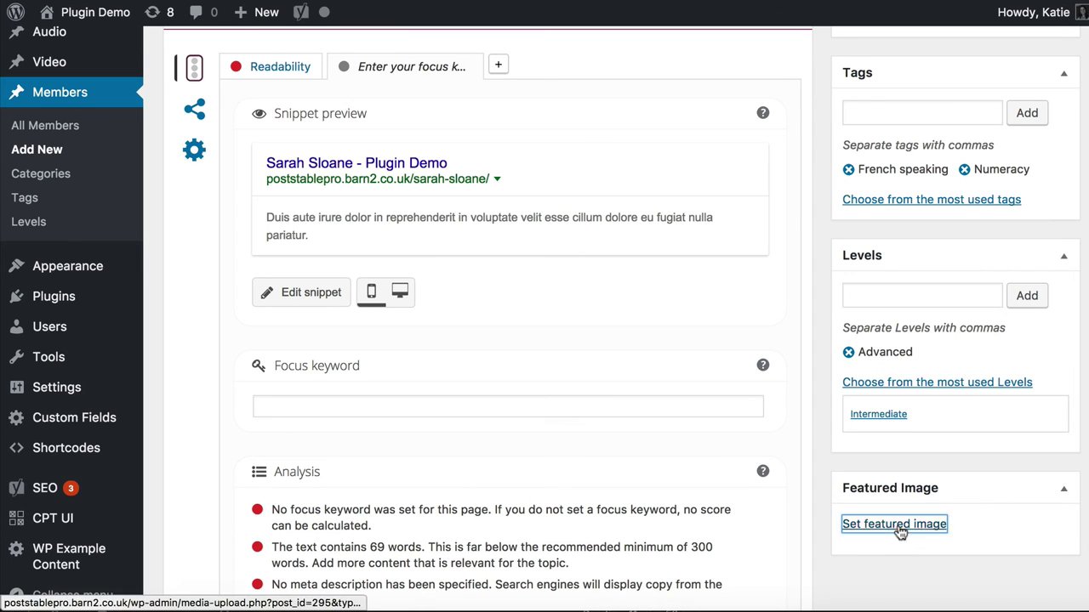
Upload 41.jpg into the Media Library and set it as the member's featured image
{"action": "left_click", "coordinate": [897, 524]}
{"action": "left_click", "coordinate": [174, 607]}
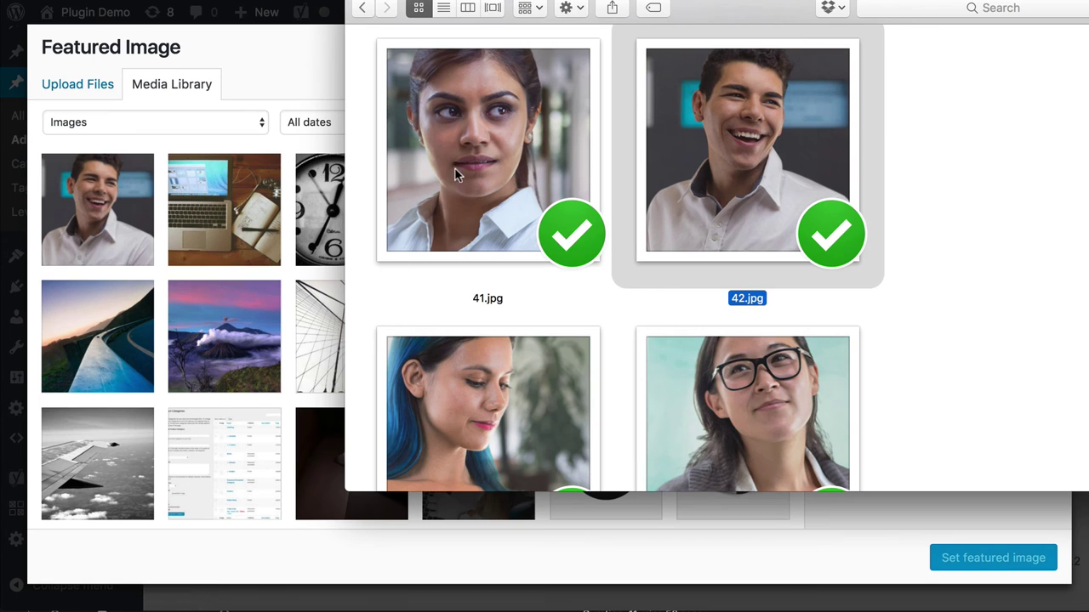
{"action": "left_click", "coordinate": [476, 161]}
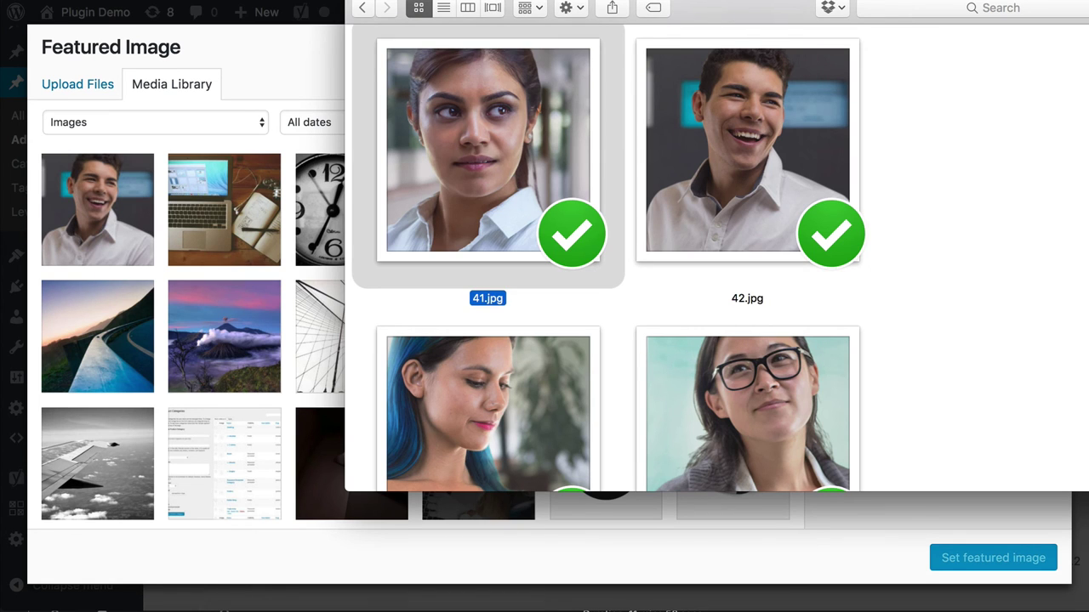
{"action": "left_click_drag", "start_coordinate": [462, 108], "coordinate": [222, 192]}
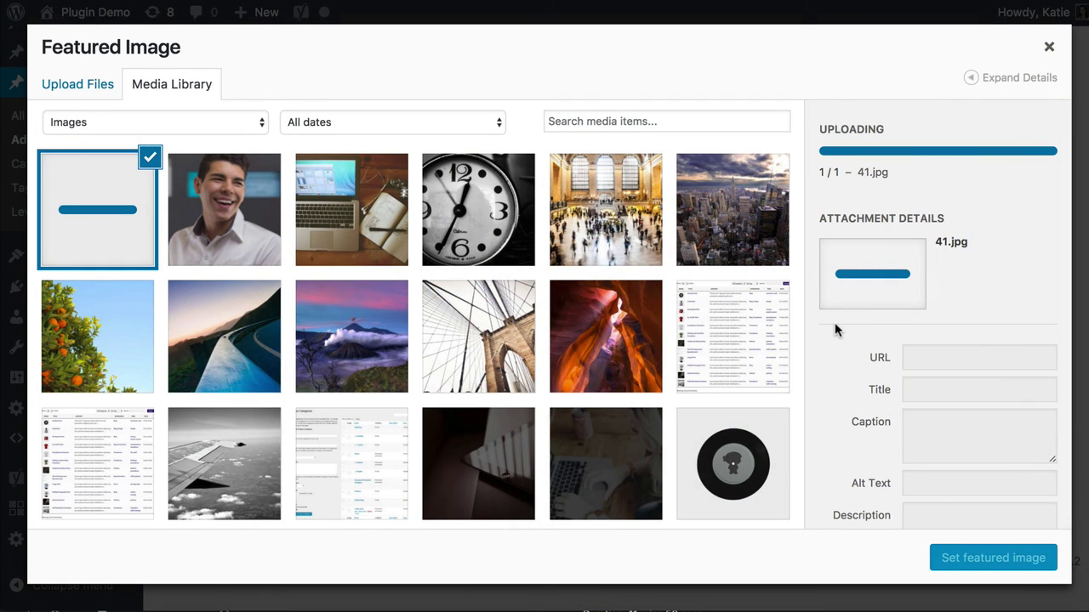
{"action": "left_click", "coordinate": [1002, 557]}
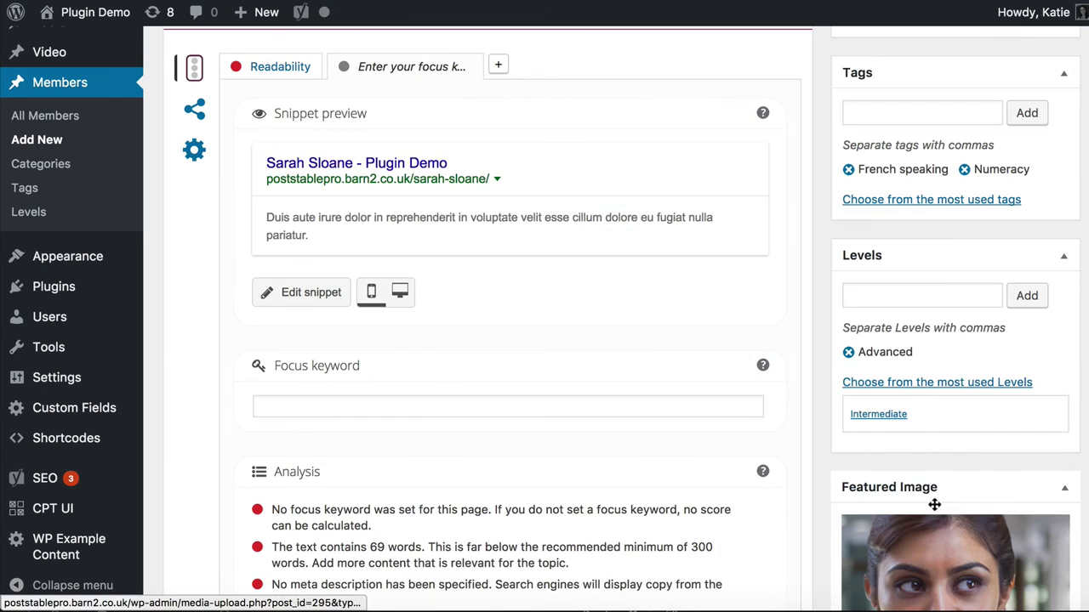
{"action": "scroll", "coordinate": [936, 506], "scroll_direction": "down", "scroll_amount": 5}
{"action": "scroll", "coordinate": [935, 512], "scroll_direction": "up", "scroll_amount": 15}
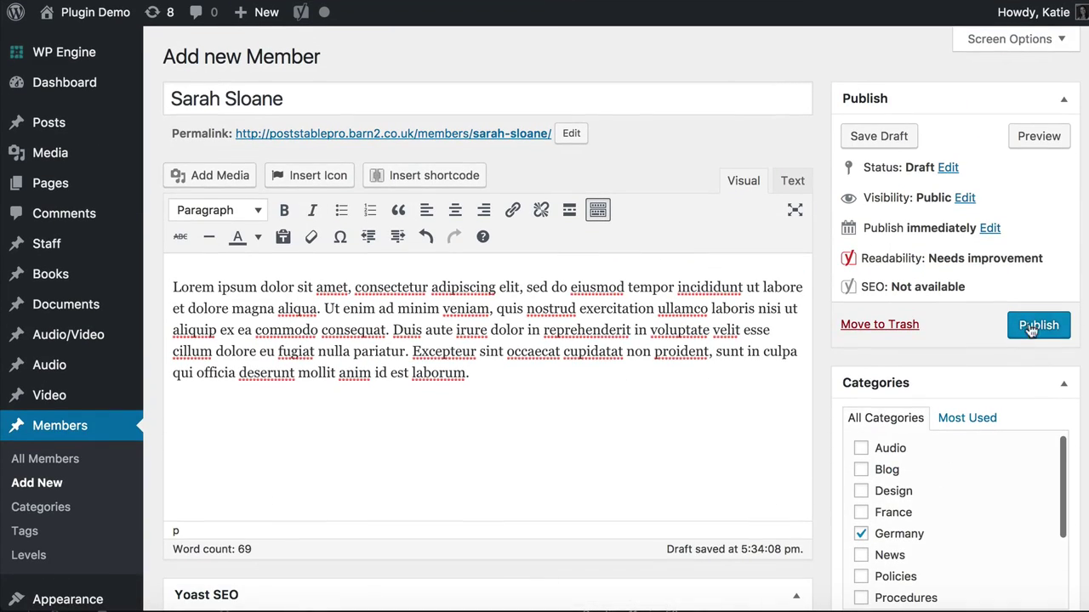
Publish the second member and start a blank Add New Member form
{"action": "left_click", "coordinate": [1034, 325]}
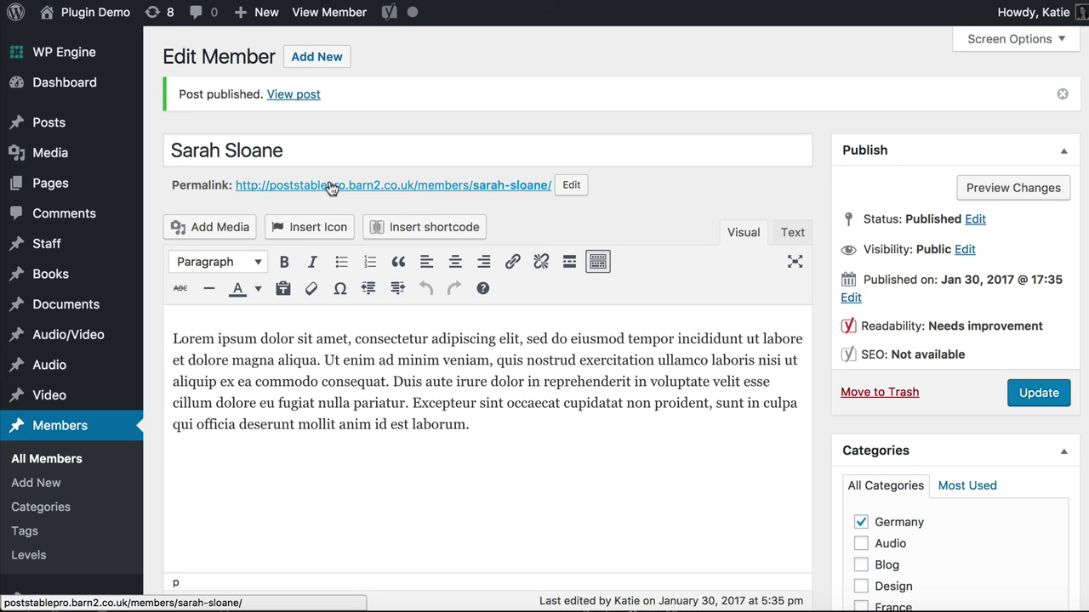
{"action": "left_click", "coordinate": [317, 56]}
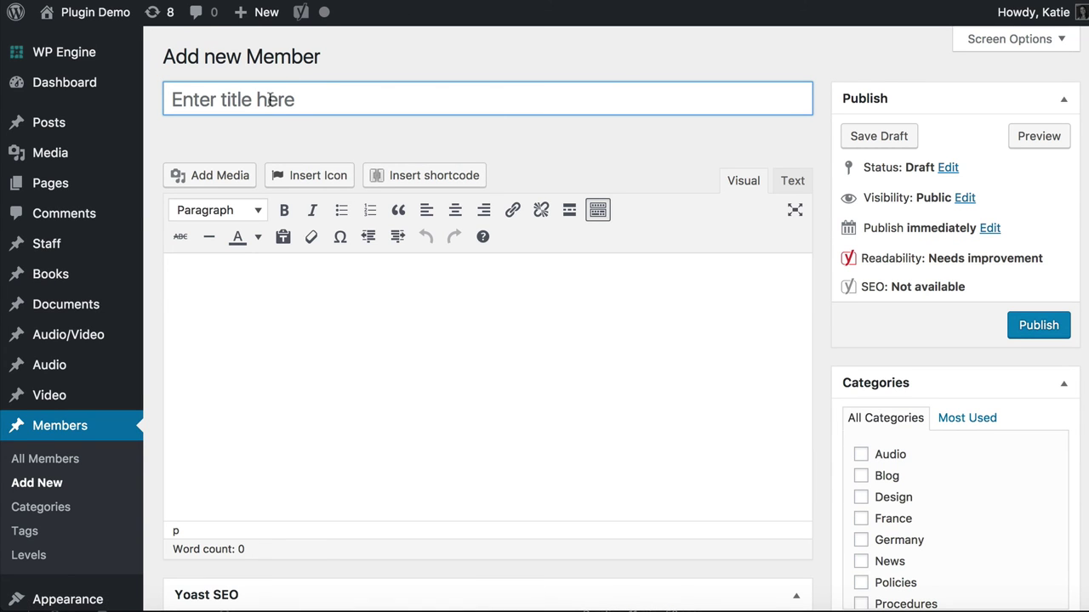
Title the third member with the member's name, paste lorem ipsum body text, and tick US
{"action": "left_click", "coordinate": [270, 100]}
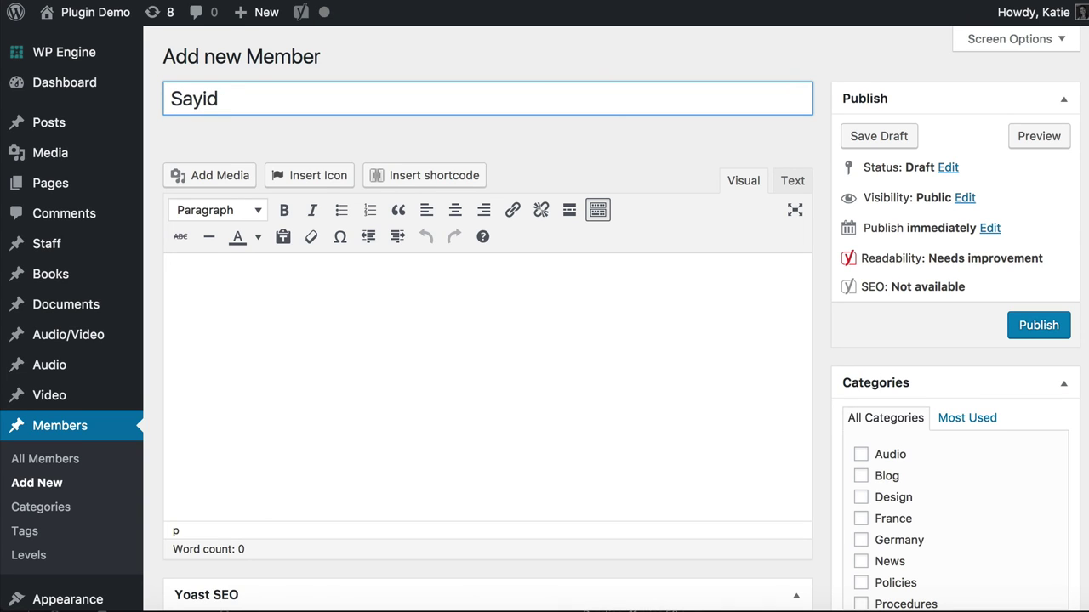
{"action": "left_click", "coordinate": [247, 325]}
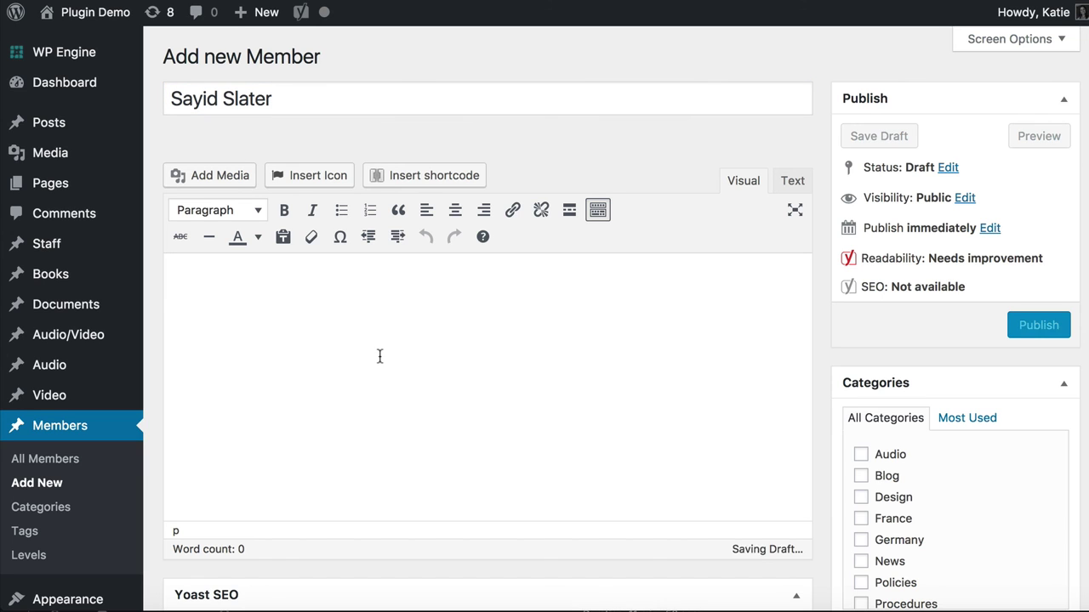
{"action": "key", "text": "super+v"}
{"action": "scroll", "coordinate": [508, 416], "scroll_direction": "down", "scroll_amount": 2}
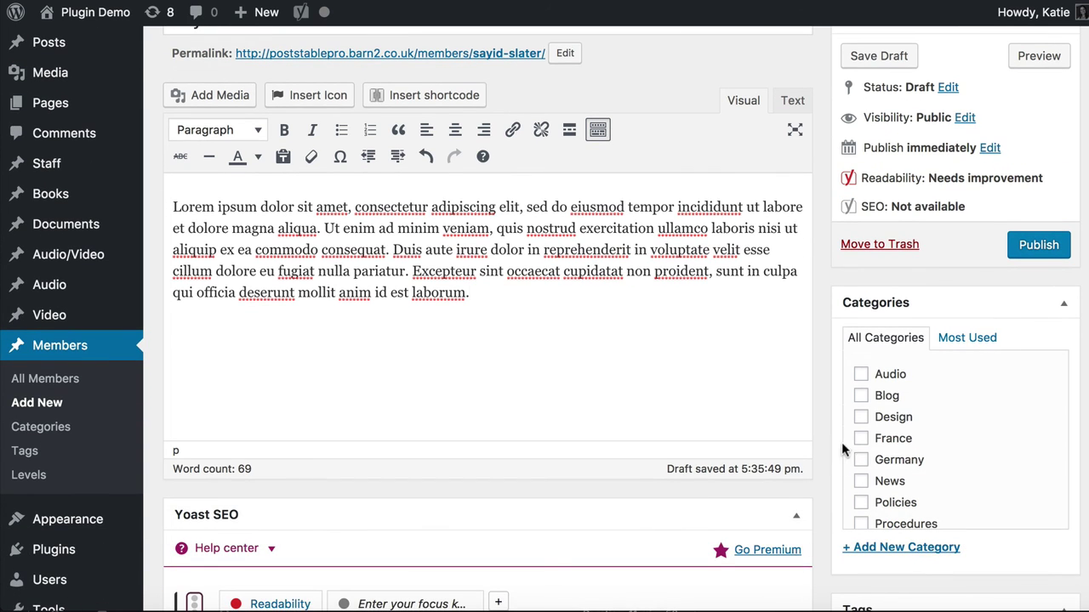
{"action": "scroll", "coordinate": [887, 482], "scroll_direction": "down", "scroll_amount": 1}
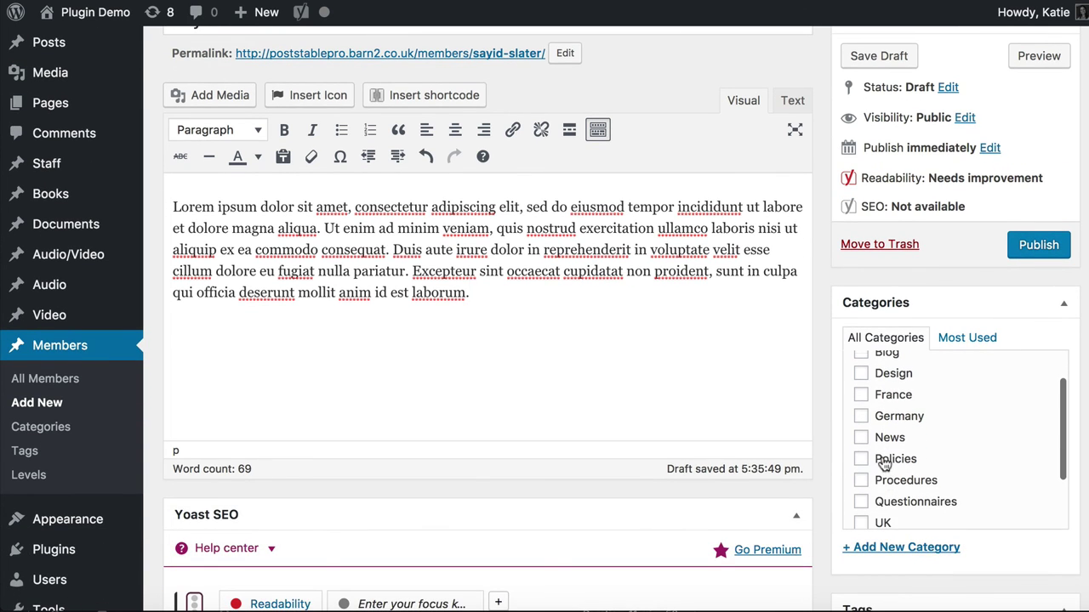
{"action": "scroll", "coordinate": [887, 482], "scroll_direction": "down", "scroll_amount": 2}
{"action": "left_click", "coordinate": [862, 486]}
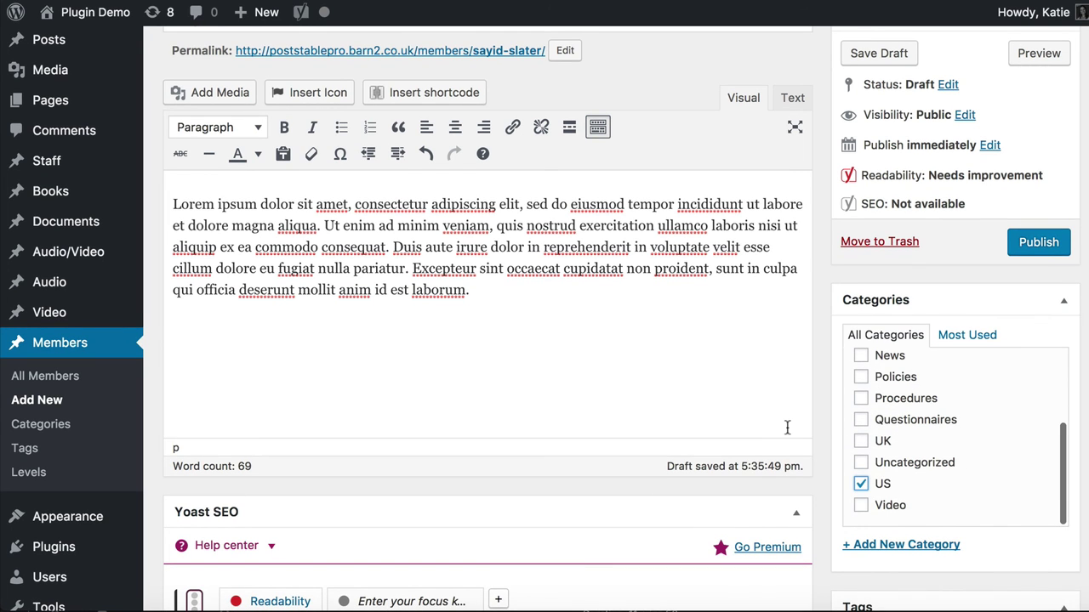
{"action": "scroll", "coordinate": [636, 371], "scroll_direction": "down", "scroll_amount": 10}
{"action": "scroll", "coordinate": [636, 371], "scroll_direction": "down", "scroll_amount": 15}
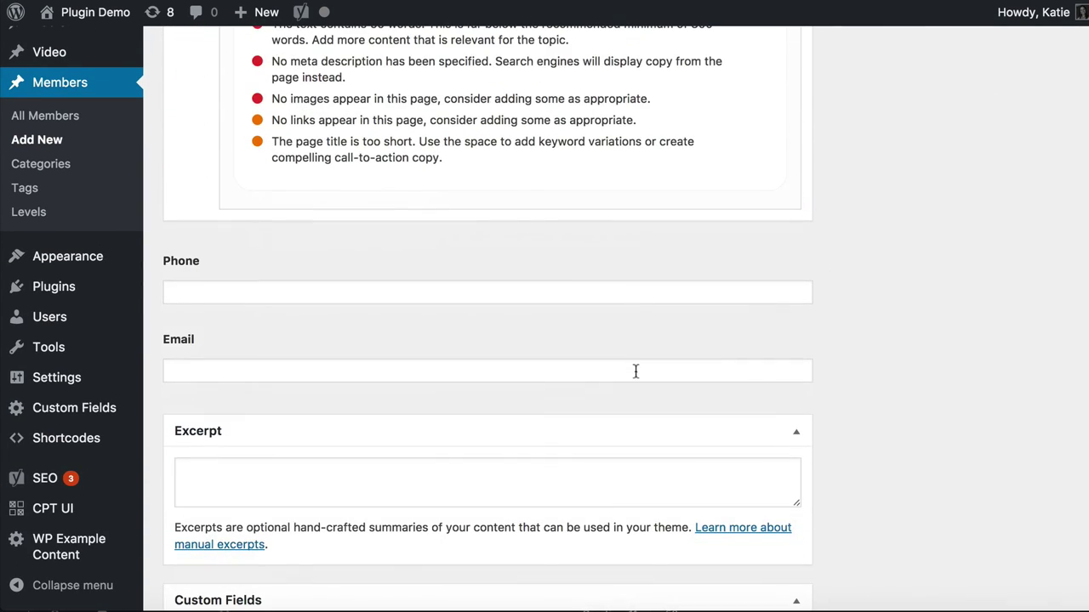
Fill in the member's Phone and Email custom fields
{"action": "left_click", "coordinate": [544, 294]}
{"action": "type", "text": "8375002"}
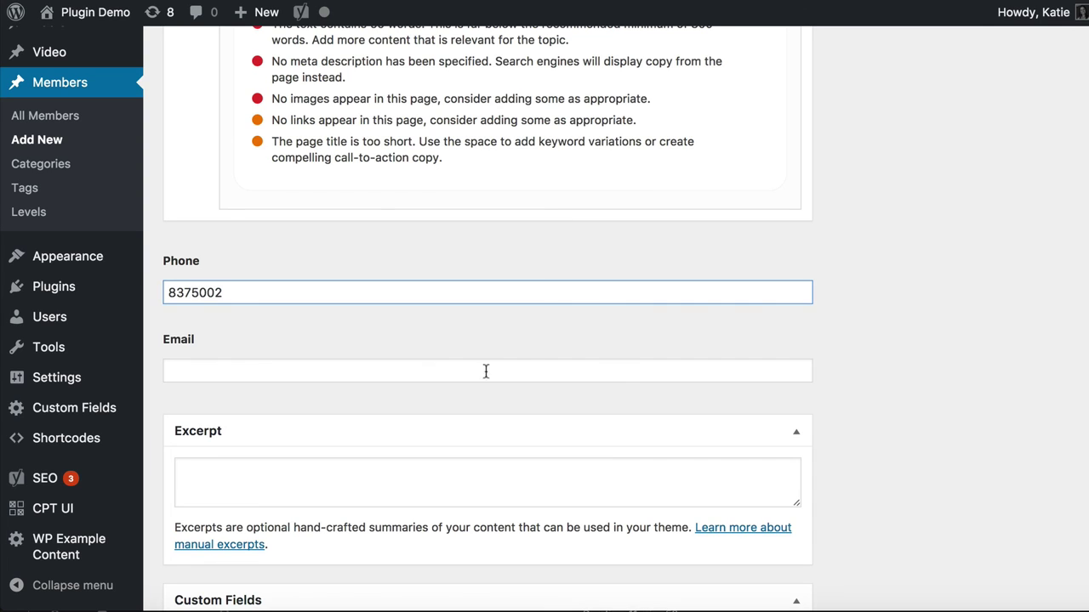
{"action": "left_click", "coordinate": [465, 372]}
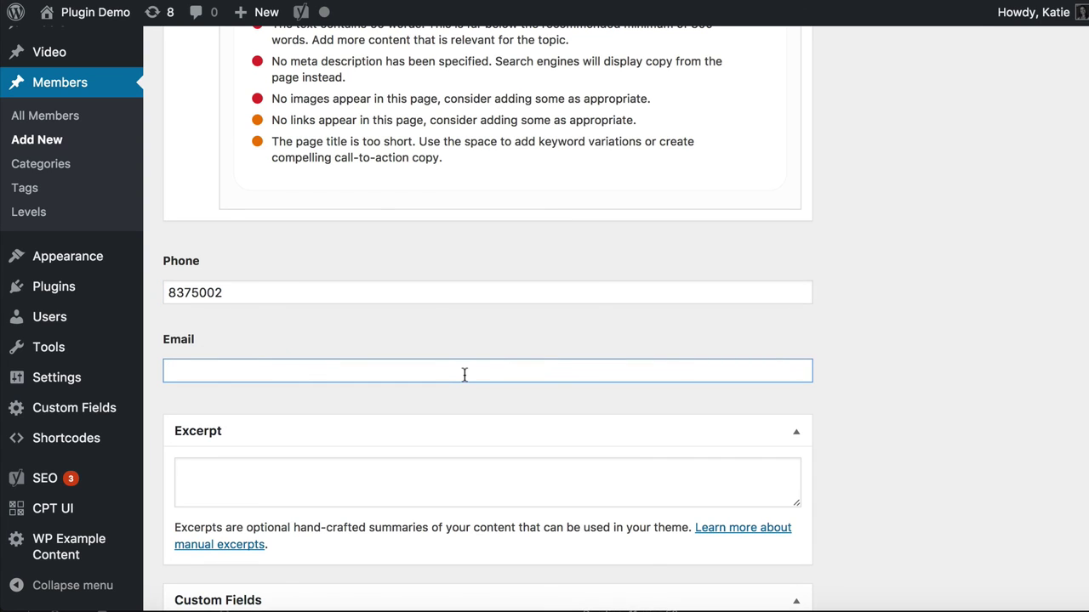
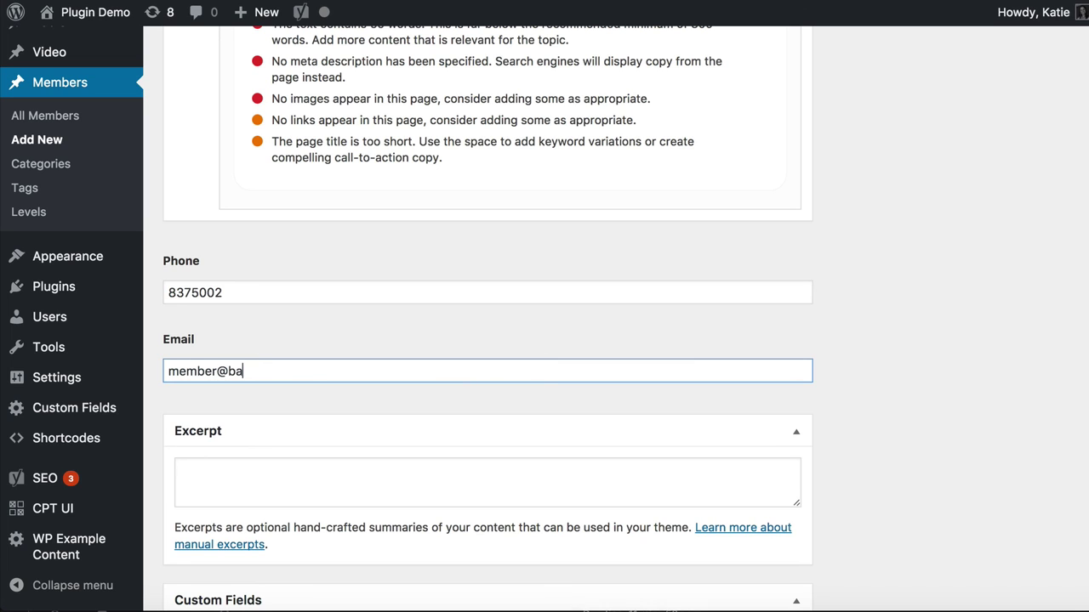
Paste lorem ipsum into the Excerpt and keep only its last 'Excepteur sint…' sentence
{"action": "left_click", "coordinate": [501, 492]}
{"action": "key", "text": "ctrl+v"}
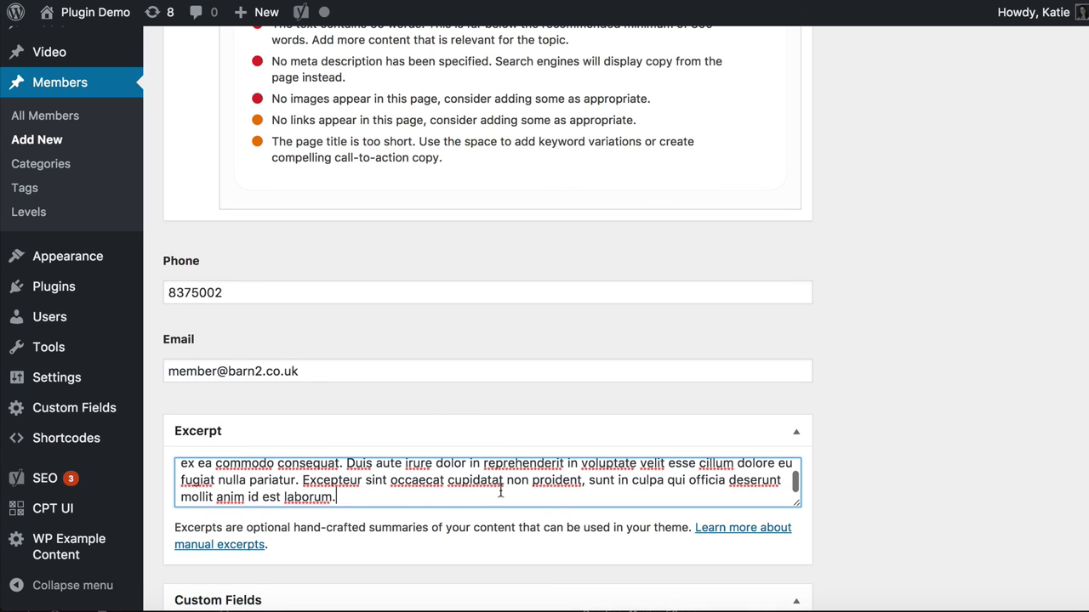
{"action": "left_click_drag", "start_coordinate": [303, 478], "coordinate": [25, 442]}
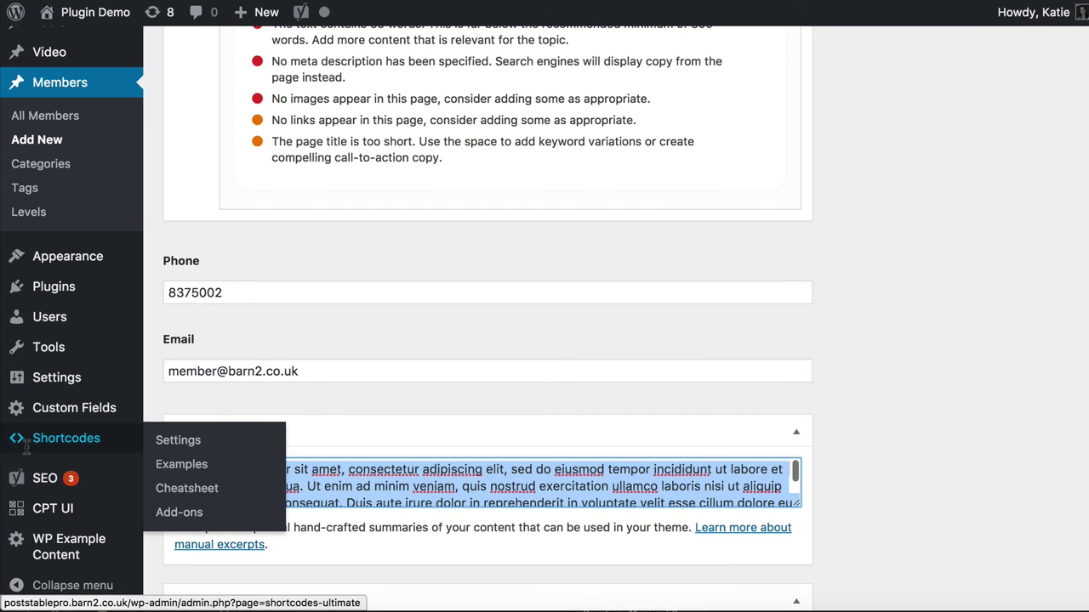
{"action": "key", "text": "BackSpace"}
{"action": "scroll", "coordinate": [1006, 268], "scroll_direction": "up", "scroll_amount": 10}
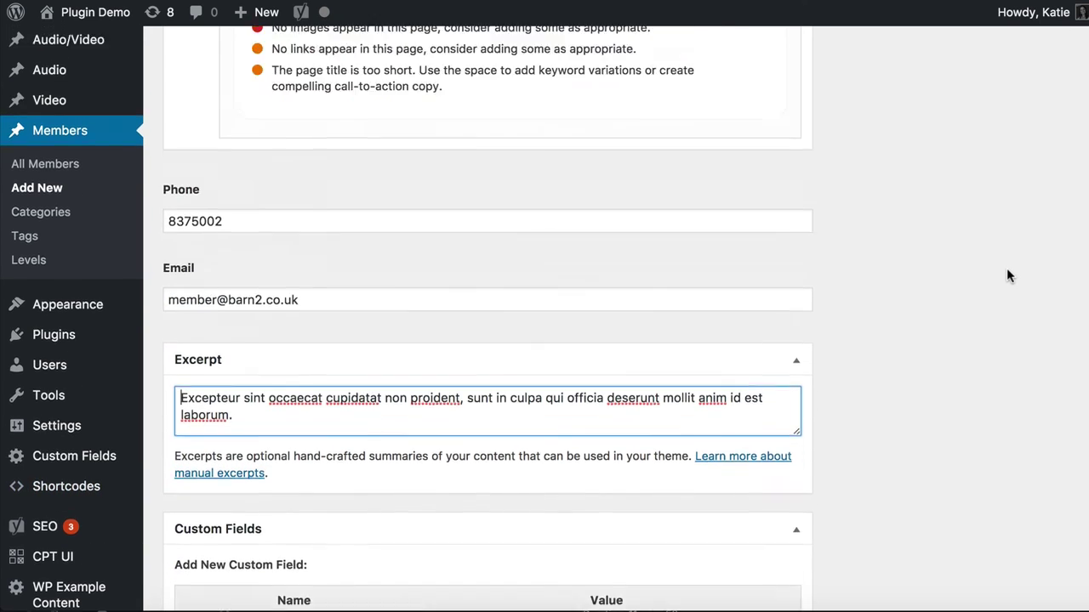
{"action": "scroll", "coordinate": [1006, 268], "scroll_direction": "up", "scroll_amount": 3}
{"action": "scroll", "coordinate": [1008, 272], "scroll_direction": "down", "scroll_amount": 3}
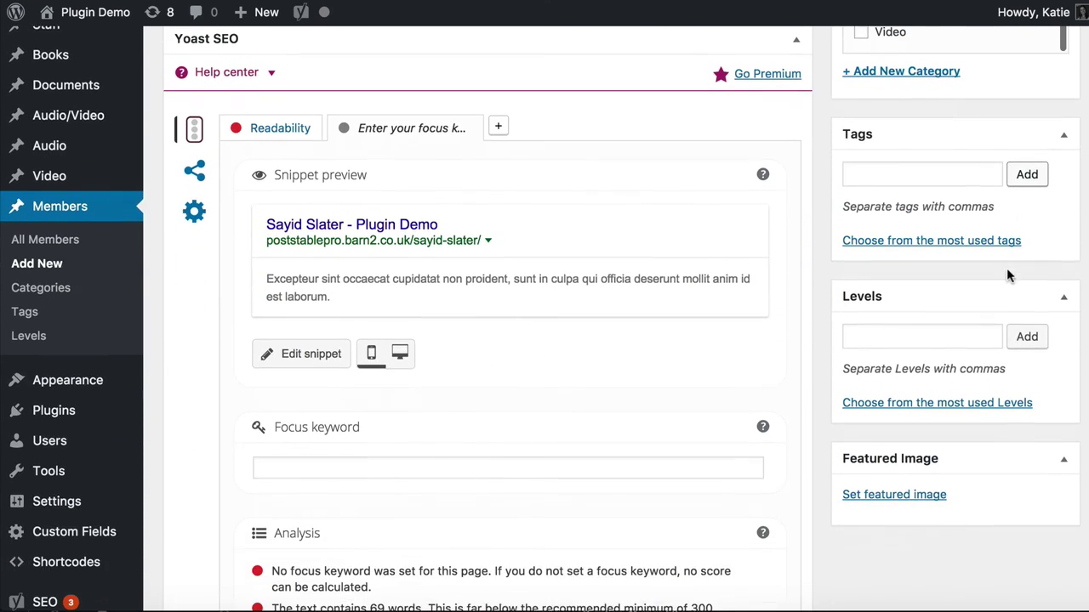
Add English speaking from the most used tags and assign the Beginner level
{"action": "left_click", "coordinate": [894, 246]}
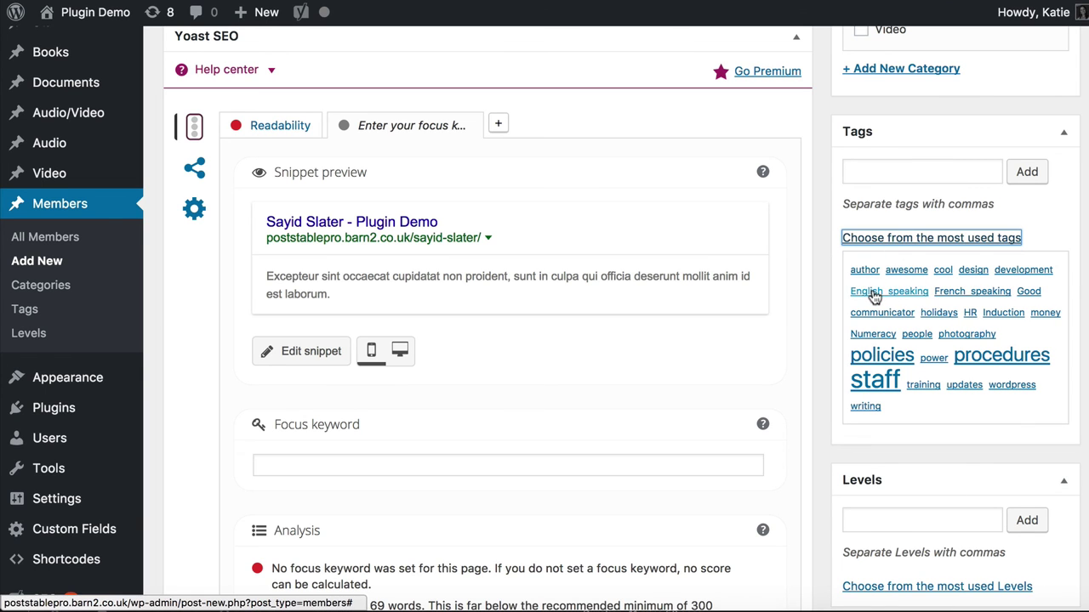
{"action": "left_click", "coordinate": [873, 295]}
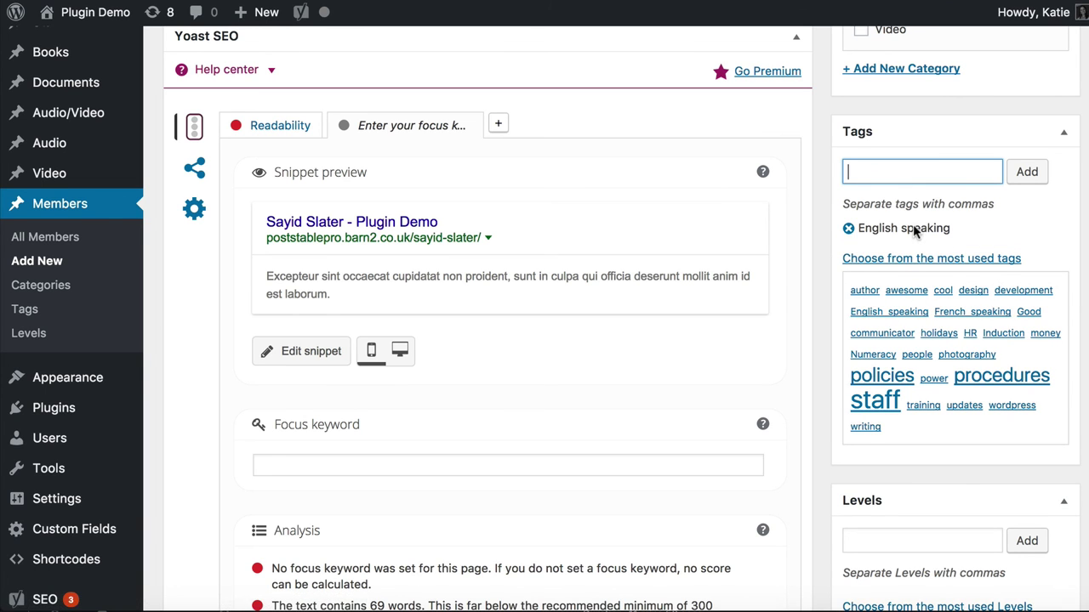
{"action": "scroll", "coordinate": [946, 471], "scroll_direction": "down", "scroll_amount": 3}
{"action": "scroll", "coordinate": [946, 470], "scroll_direction": "down", "scroll_amount": 3}
{"action": "left_click", "coordinate": [912, 268]}
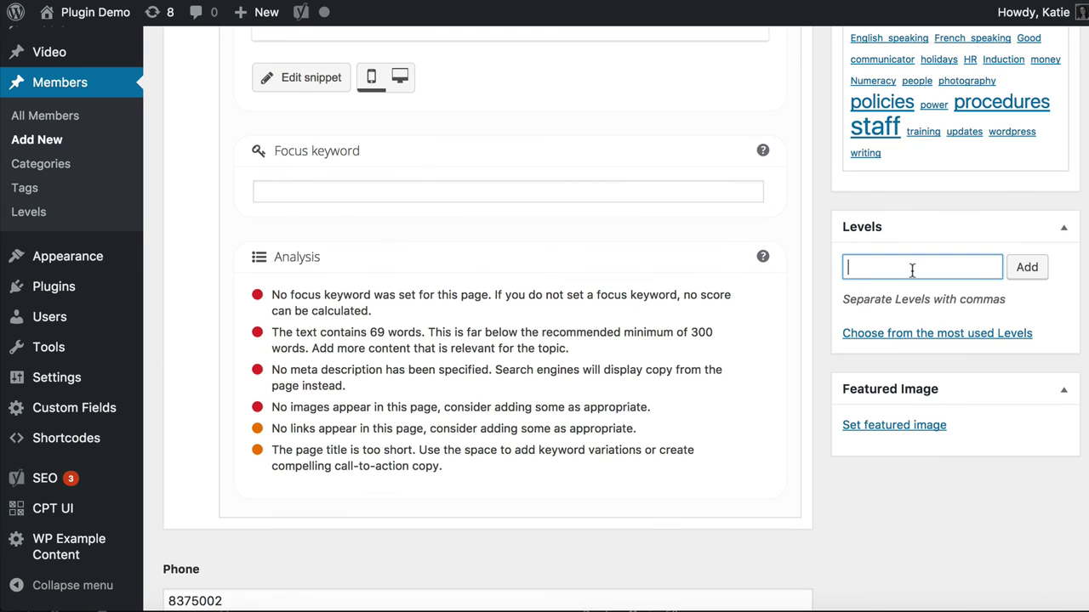
{"action": "type", "text": "Beginner"}
{"action": "left_click", "coordinate": [1034, 274]}
Drag 46.jpg into the Media Library and set it as the third member's featured image
{"action": "left_click", "coordinate": [912, 447]}
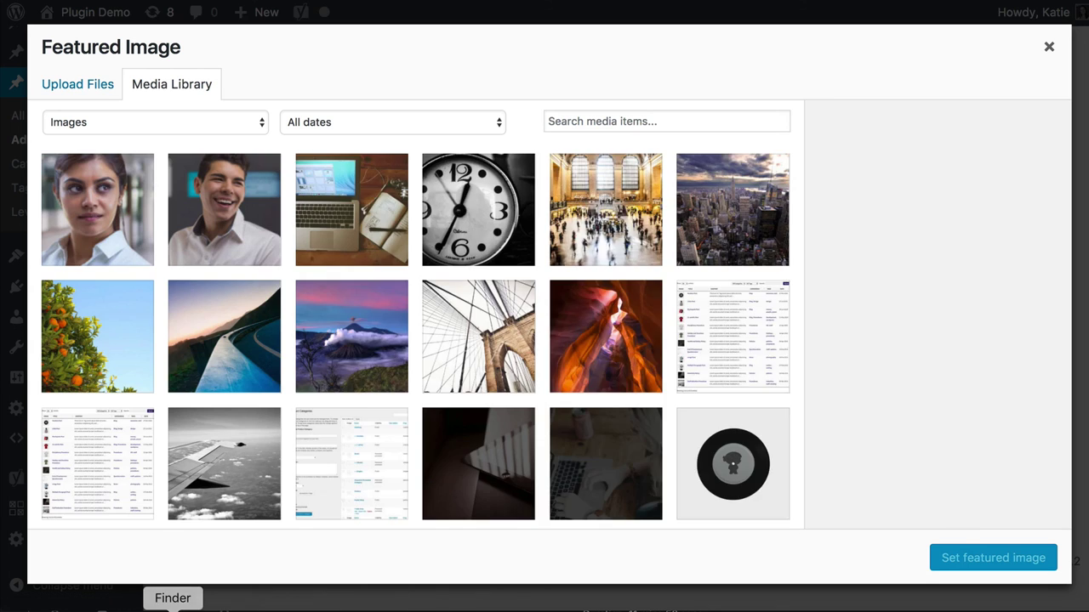
{"action": "left_click", "coordinate": [173, 607]}
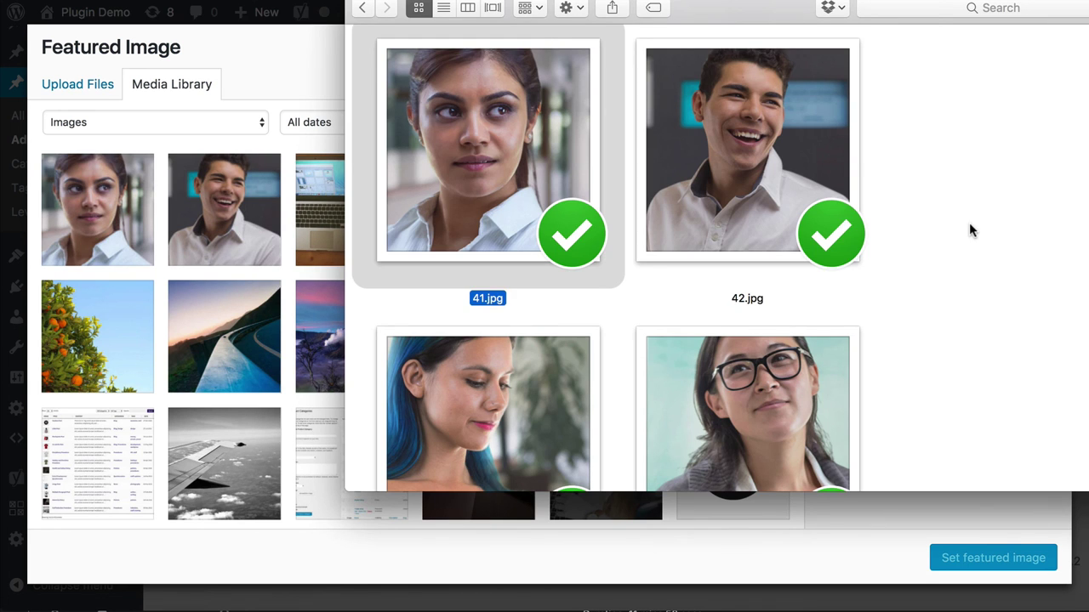
{"action": "left_click", "coordinate": [969, 222]}
{"action": "scroll", "coordinate": [969, 223], "scroll_direction": "down", "scroll_amount": 2}
{"action": "scroll", "coordinate": [968, 225], "scroll_direction": "down", "scroll_amount": 4}
{"action": "left_click", "coordinate": [743, 308]}
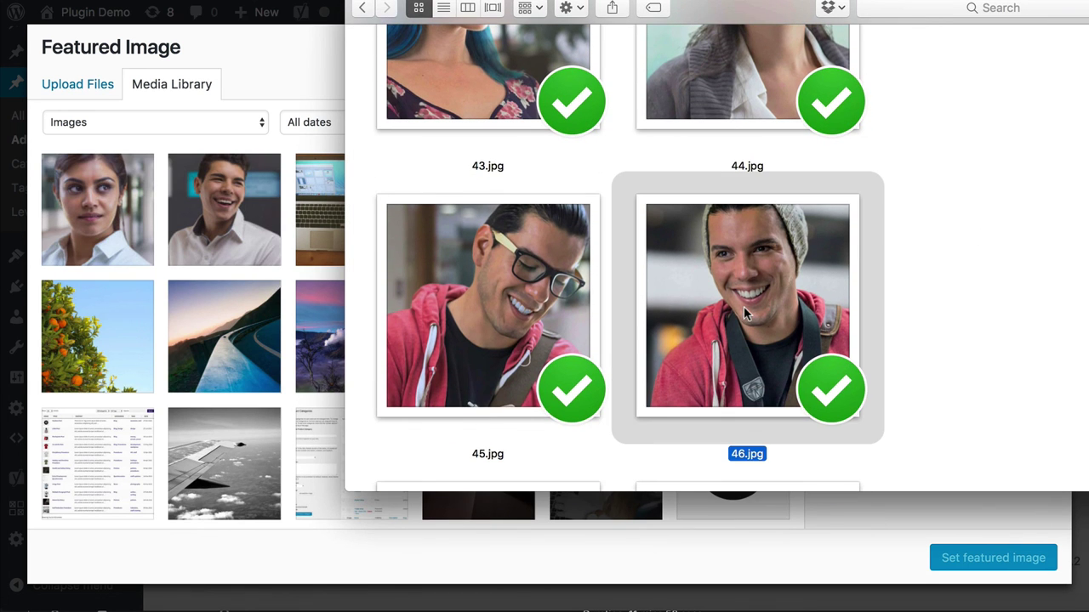
{"action": "left_click_drag", "start_coordinate": [745, 272], "coordinate": [255, 256]}
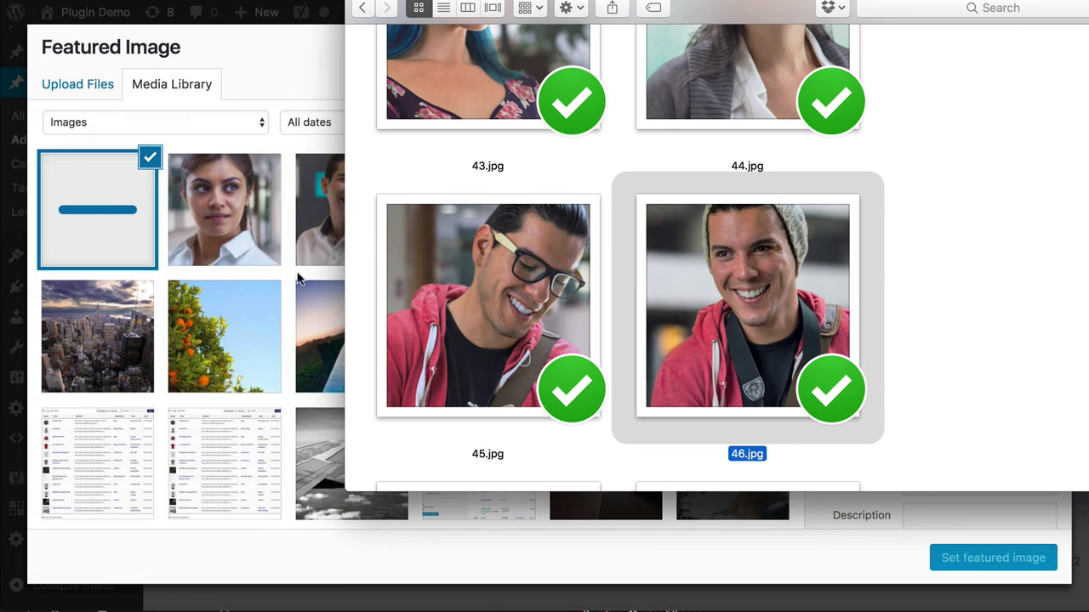
{"action": "left_click", "coordinate": [277, 76]}
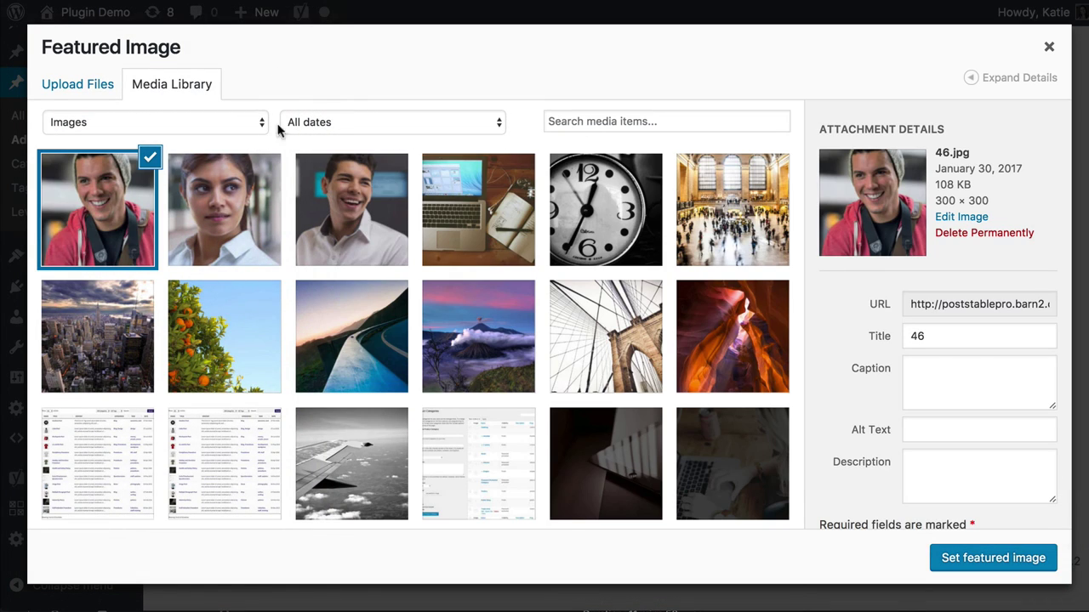
{"action": "left_click", "coordinate": [1012, 568]}
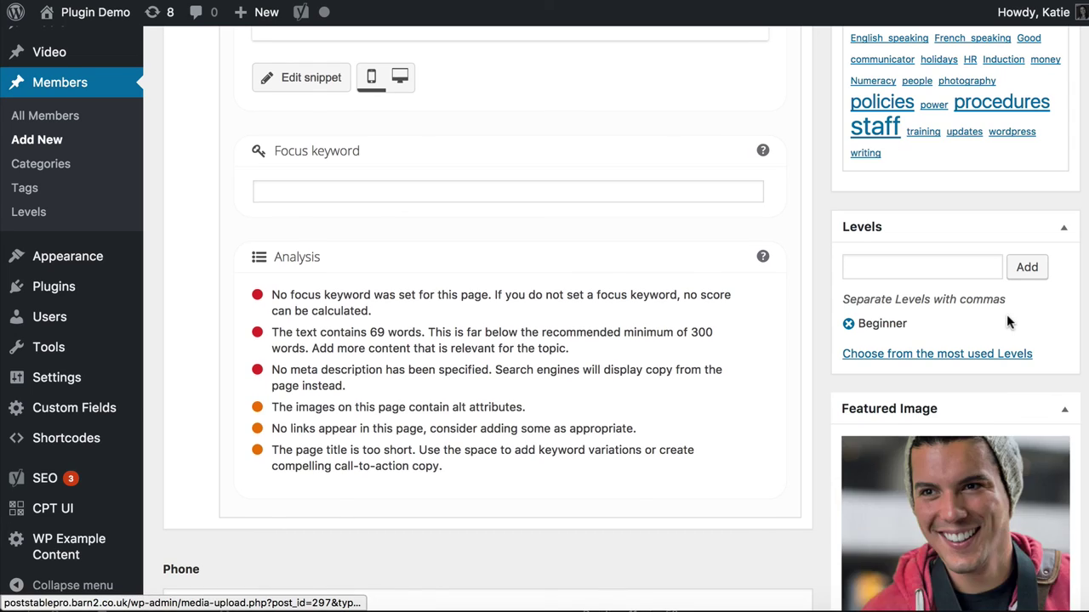
{"action": "scroll", "coordinate": [1006, 314], "scroll_direction": "up", "scroll_amount": 10}
{"action": "left_click", "coordinate": [1032, 283]}
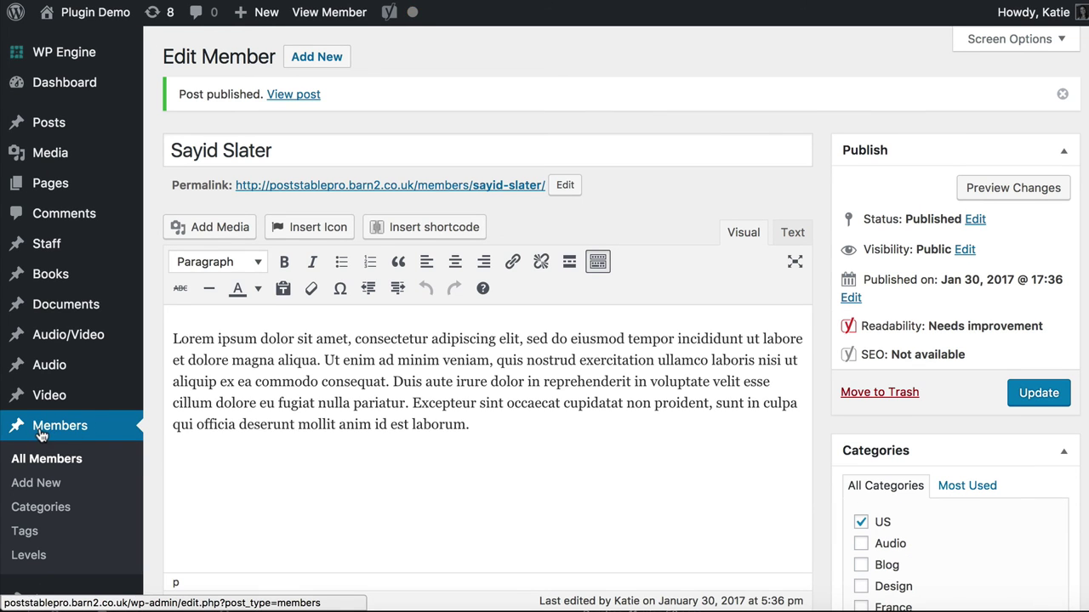
{"action": "left_click", "coordinate": [81, 433]}
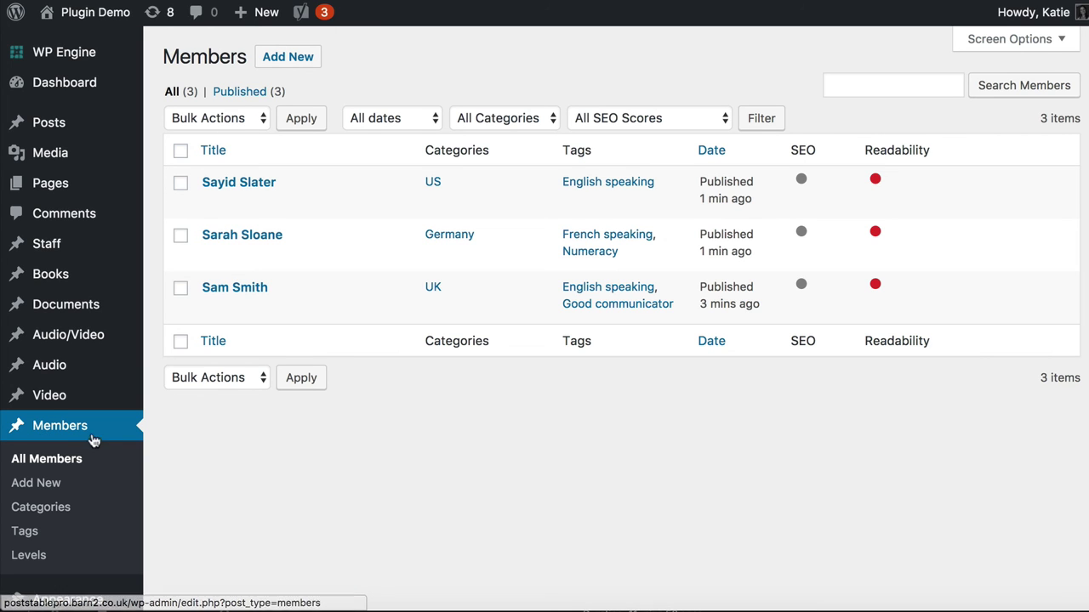